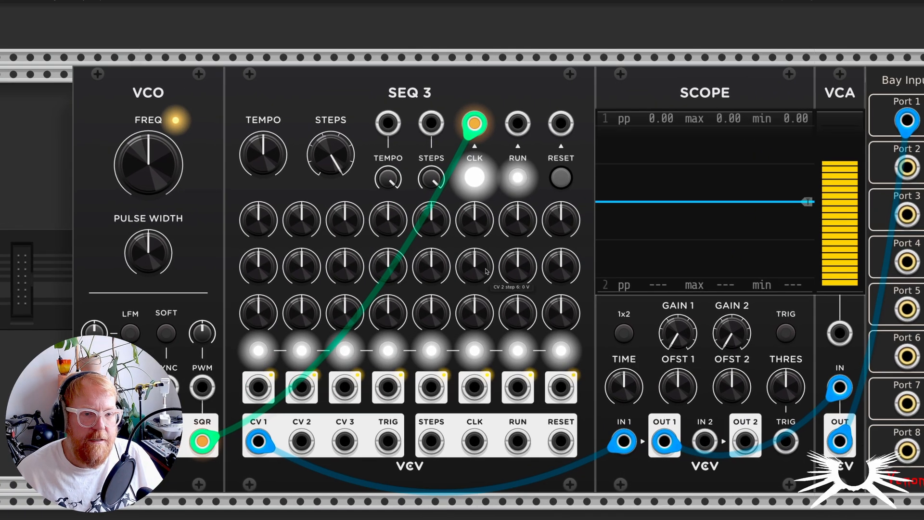
Step: Lower step 1 of the SEQ 3 module's CV 1 row to about -4.22 V
{"action": "scroll", "coordinate": [486, 270], "scroll_direction": "down", "scroll_amount": 1}
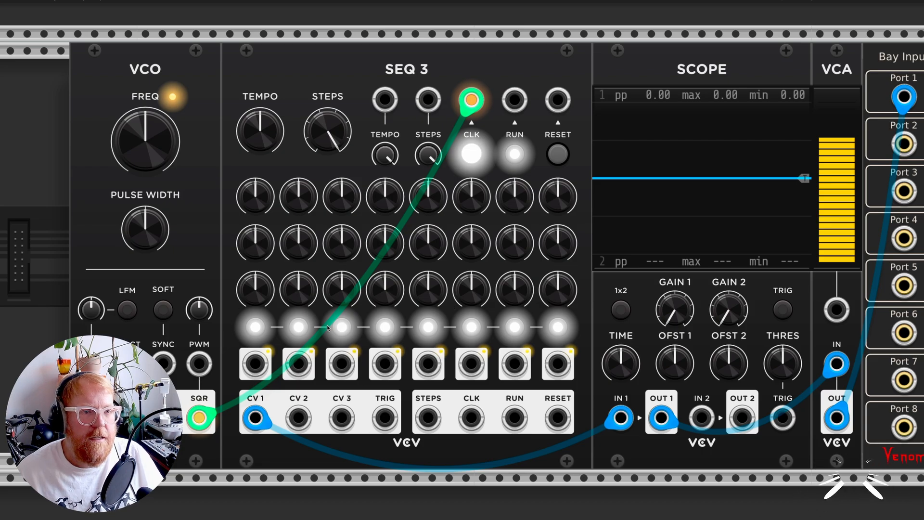
{"action": "scroll", "coordinate": [327, 327], "scroll_direction": "down", "scroll_amount": 2}
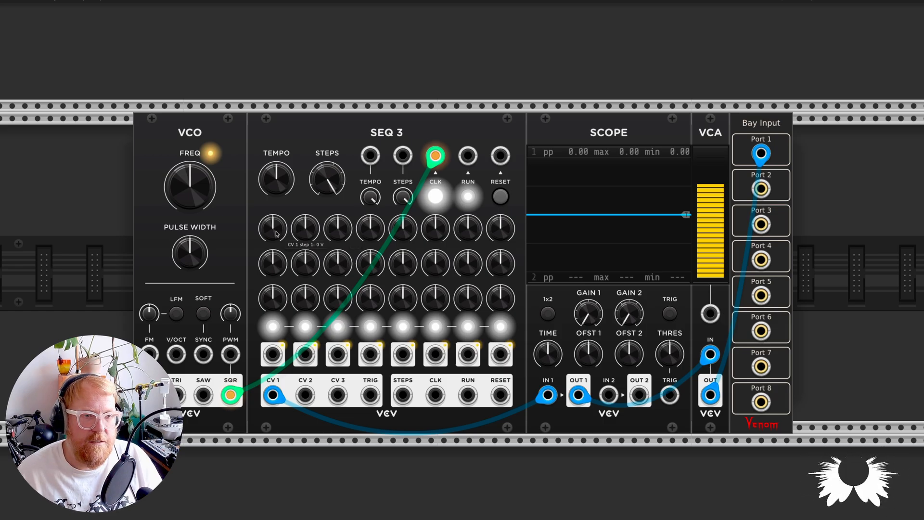
{"action": "left_click_drag", "start_coordinate": [276, 234], "coordinate": [277, 268]}
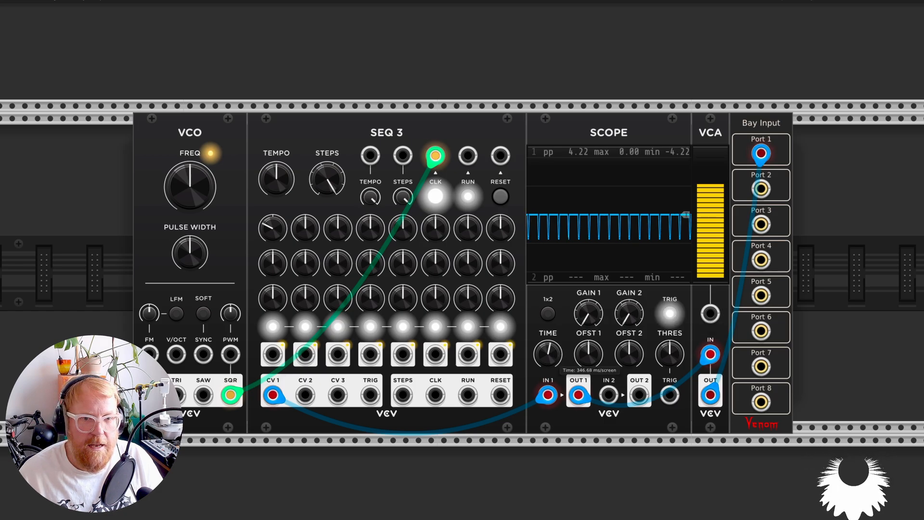
Step: Shorten the scope's time window so about two pulses fill its display, and toggle its trigger on and off
{"action": "left_click_drag", "start_coordinate": [548, 354], "coordinate": [553, 332]}
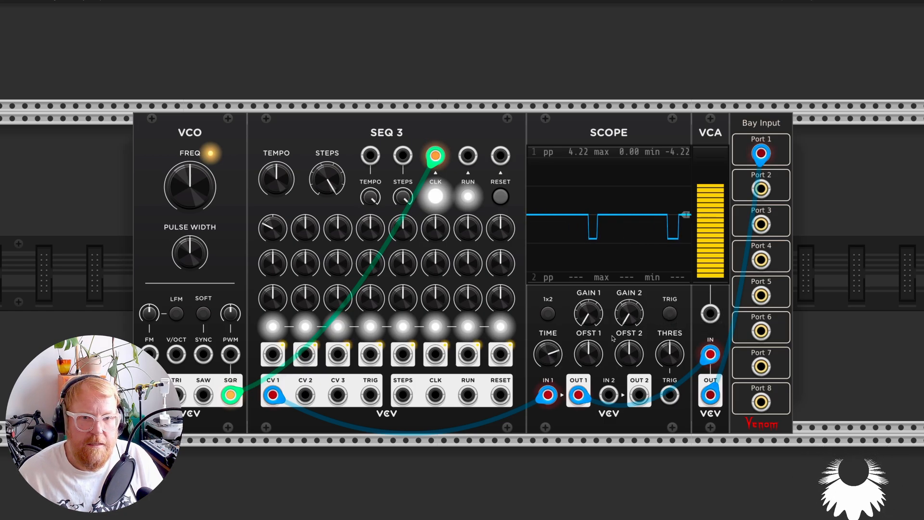
{"action": "left_click", "coordinate": [667, 311]}
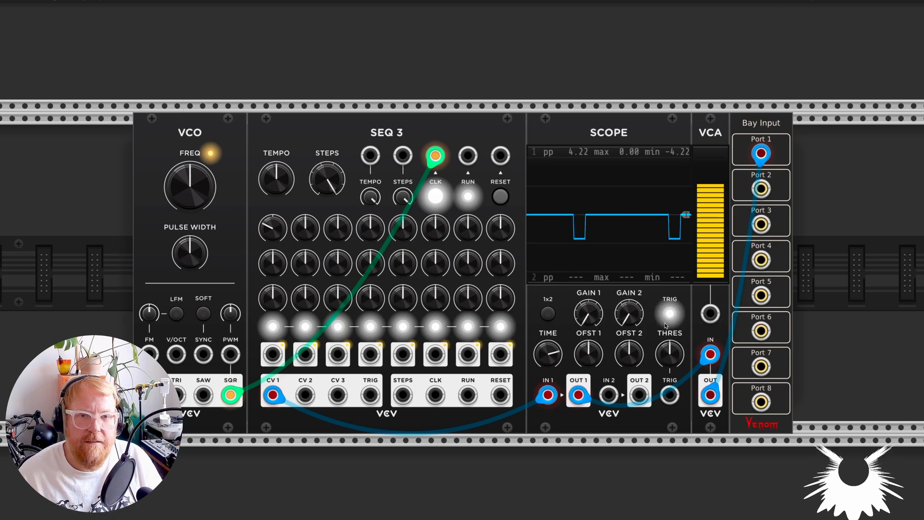
{"action": "left_click", "coordinate": [668, 315]}
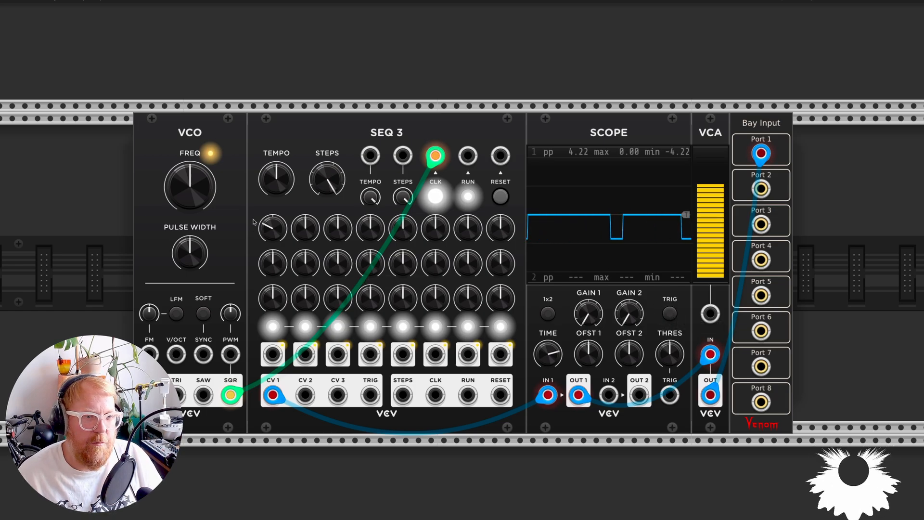
Step: Shape the CV 1 row: step 1 about -3.95 V, step 3 -5.59 V, step 5 -1.98 V, lower step 6, and raise steps 4, 7 and 8
{"action": "mouse_move", "coordinate": [271, 227]}
{"action": "left_mouse_down"}
{"action": "mouse_move", "coordinate": [271, 248]}
{"action": "mouse_move", "coordinate": [260, 225]}
{"action": "mouse_move", "coordinate": [260, 236]}
{"action": "left_mouse_up"}
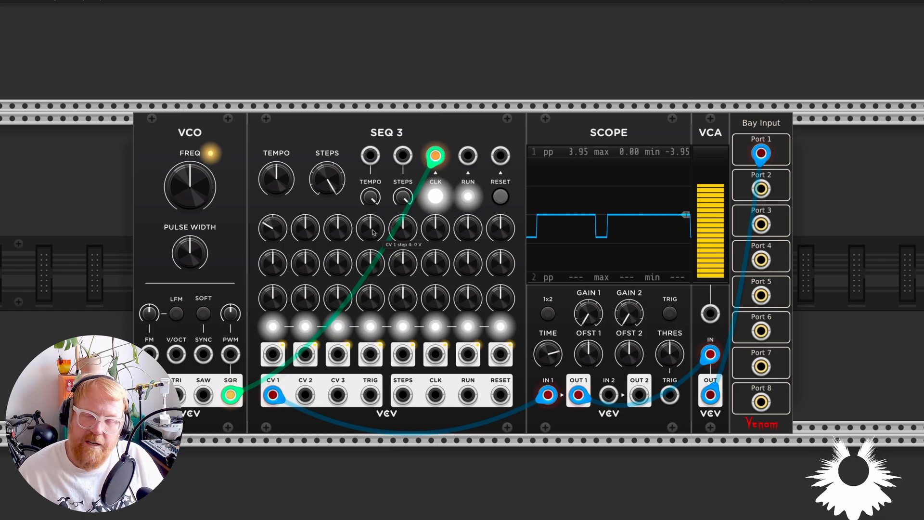
{"action": "left_click_drag", "start_coordinate": [371, 234], "coordinate": [371, 216]}
{"action": "mouse_move", "coordinate": [468, 228]}
{"action": "left_mouse_down"}
{"action": "mouse_move", "coordinate": [467, 218]}
{"action": "mouse_move", "coordinate": [500, 212]}
{"action": "left_mouse_up"}
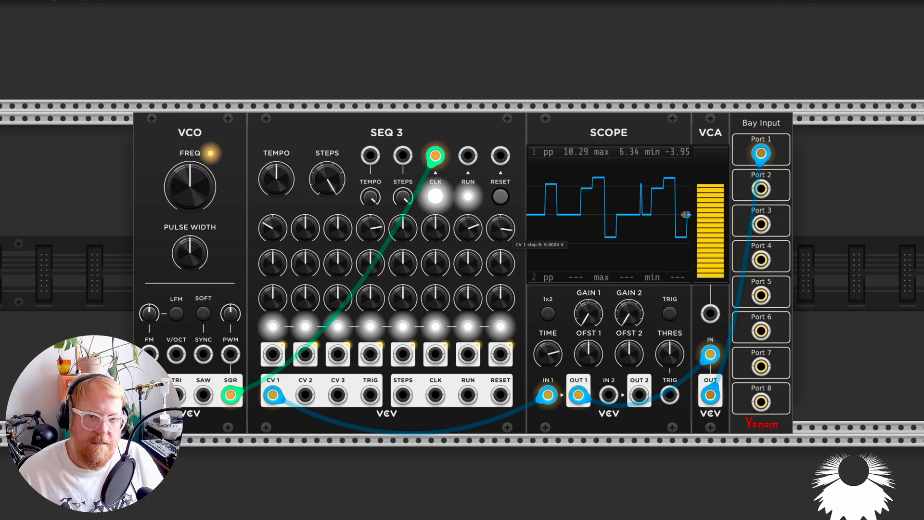
{"action": "left_click_drag", "start_coordinate": [337, 228], "coordinate": [337, 242]}
{"action": "left_click_drag", "start_coordinate": [435, 228], "coordinate": [435, 238]}
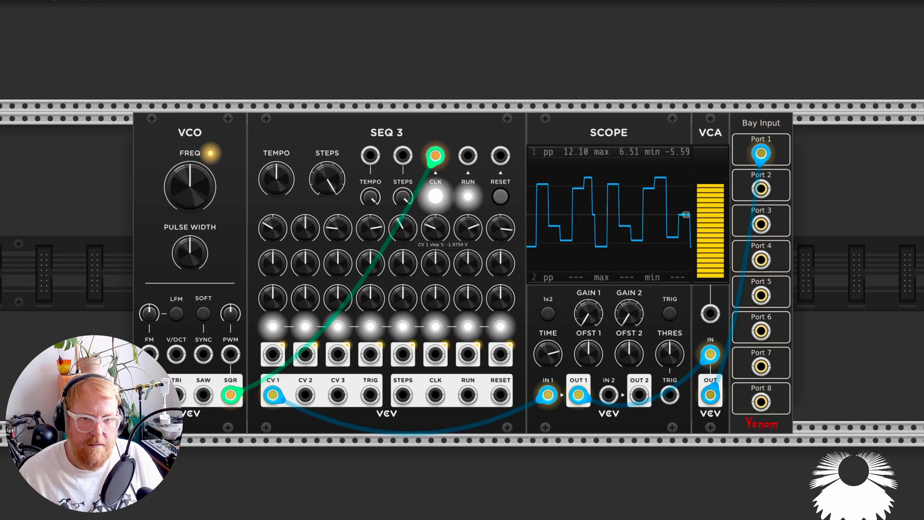
Step: Turn on the scope's trigger, reduce the VCA level to 36.7%, and unplug the VCA output from Bay Input Port 1
{"action": "left_click", "coordinate": [668, 313]}
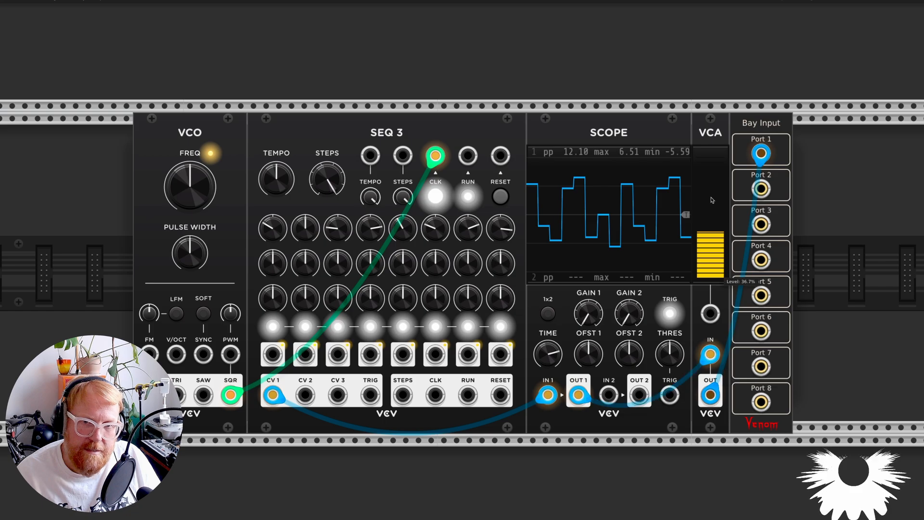
{"action": "left_click_drag", "start_coordinate": [761, 153], "coordinate": [784, 165]}
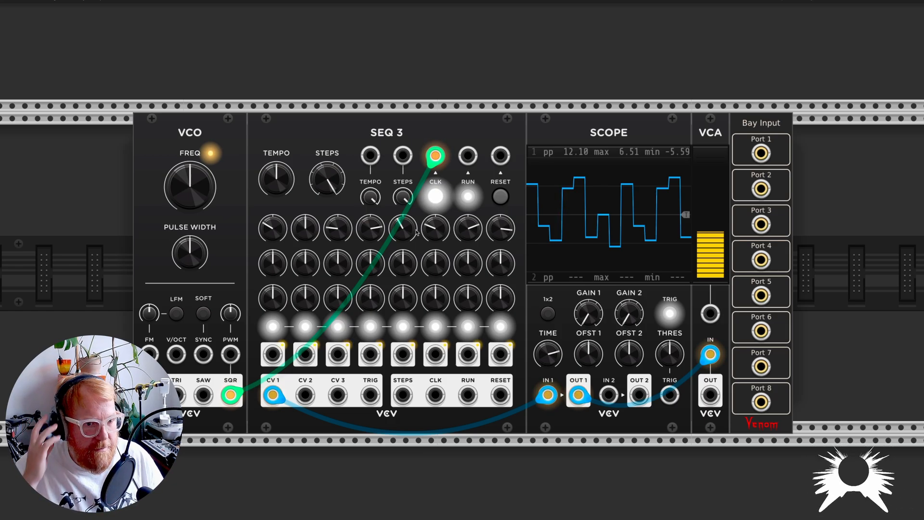
Step: Try CV 1 step 2 at 1.494 V and at -10 V, resetting it to 0 V each time
{"action": "scroll", "coordinate": [416, 232], "scroll_direction": "up", "scroll_amount": 2}
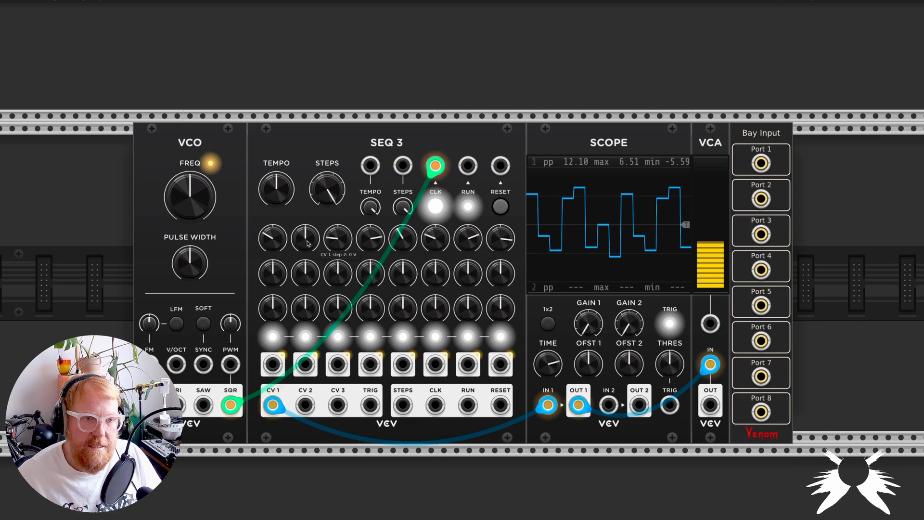
{"action": "left_click_drag", "start_coordinate": [308, 244], "coordinate": [309, 250]}
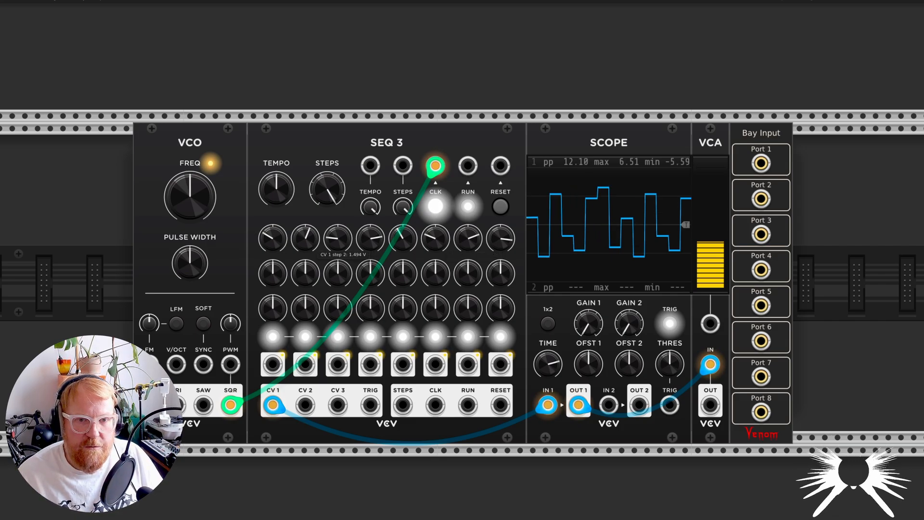
{"action": "double_click", "coordinate": [306, 236]}
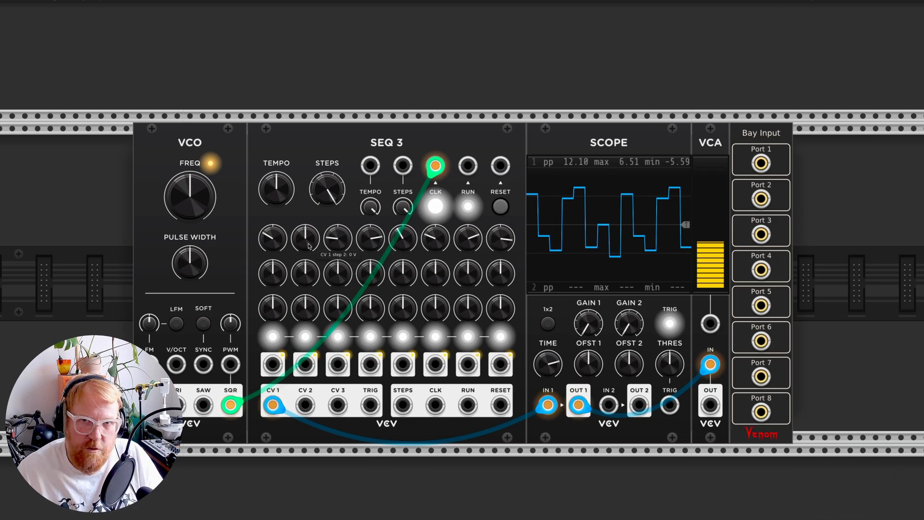
{"action": "left_click_drag", "start_coordinate": [307, 245], "coordinate": [307, 298]}
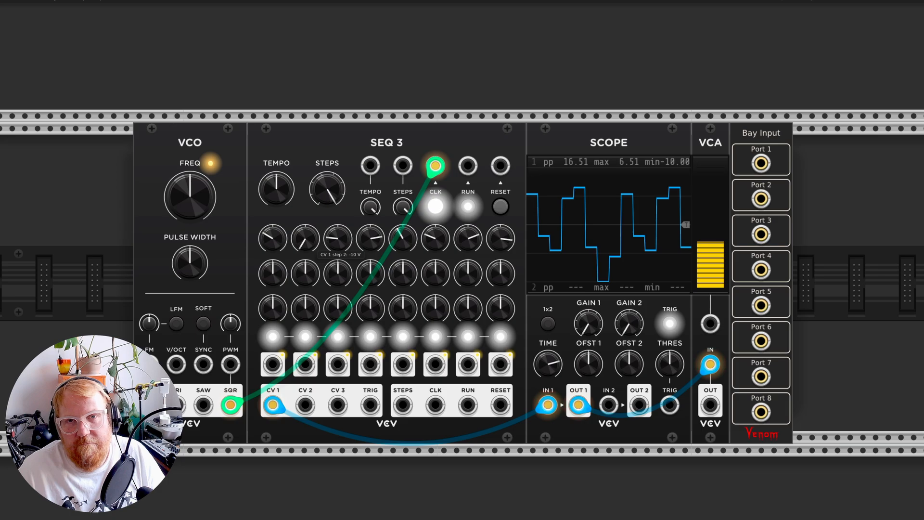
{"action": "double_click", "coordinate": [306, 239]}
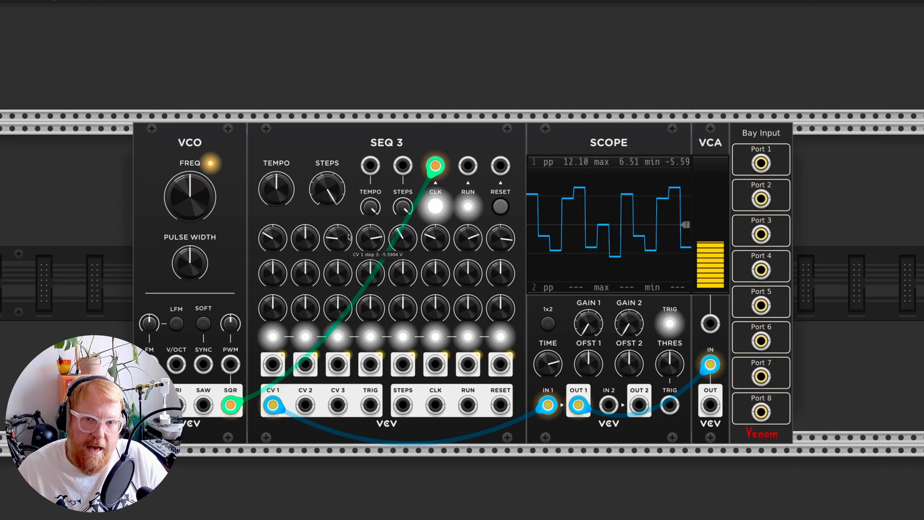
Step: Patch the VCA output to Bay Input Port 1 and try sequence lengths of 6, 3, 1 and 2 steps before restoring 8
{"action": "left_click_drag", "start_coordinate": [711, 407], "coordinate": [761, 164]}
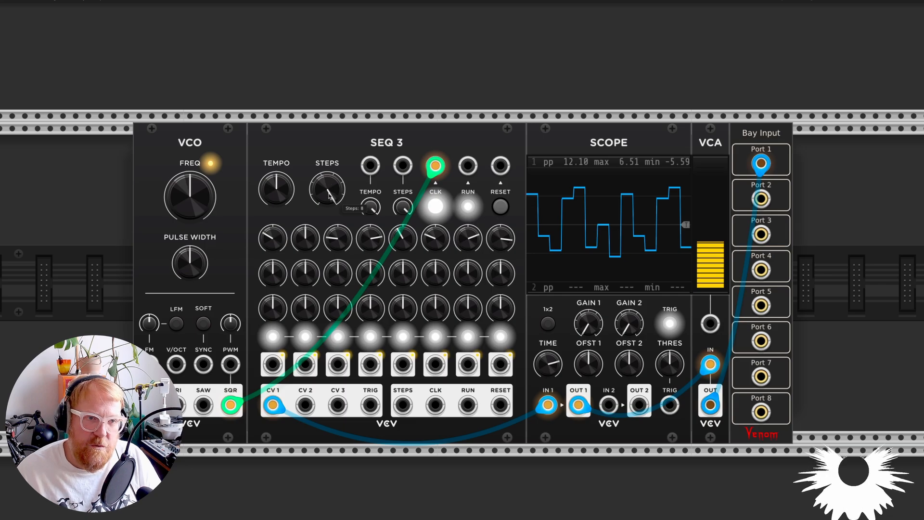
{"action": "mouse_move", "coordinate": [326, 189]}
{"action": "left_mouse_down"}
{"action": "mouse_move", "coordinate": [328, 202]}
{"action": "mouse_move", "coordinate": [330, 186]}
{"action": "left_mouse_up"}
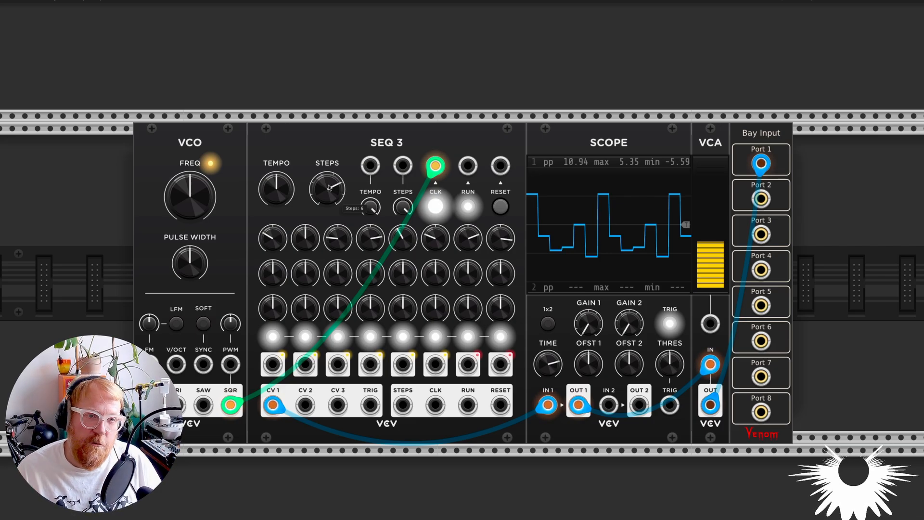
{"action": "left_click_drag", "start_coordinate": [326, 187], "coordinate": [326, 192]}
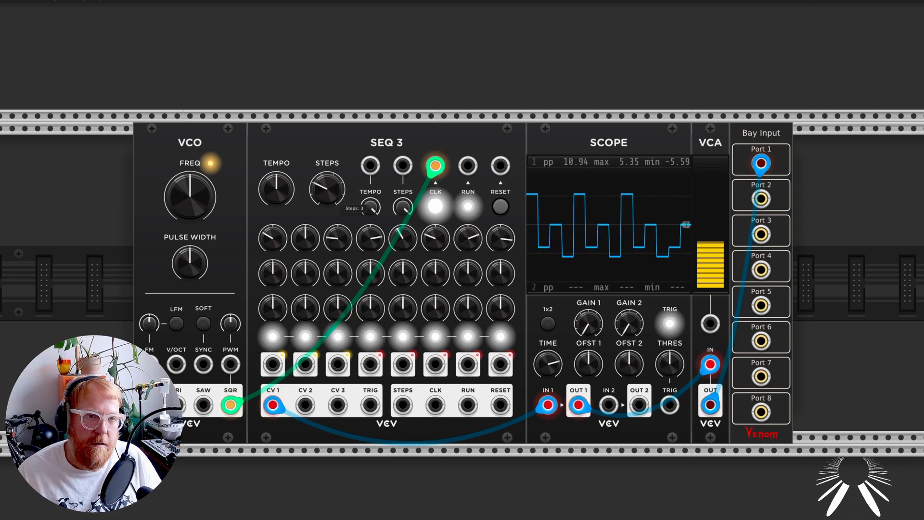
{"action": "left_click_drag", "start_coordinate": [327, 193], "coordinate": [327, 212]}
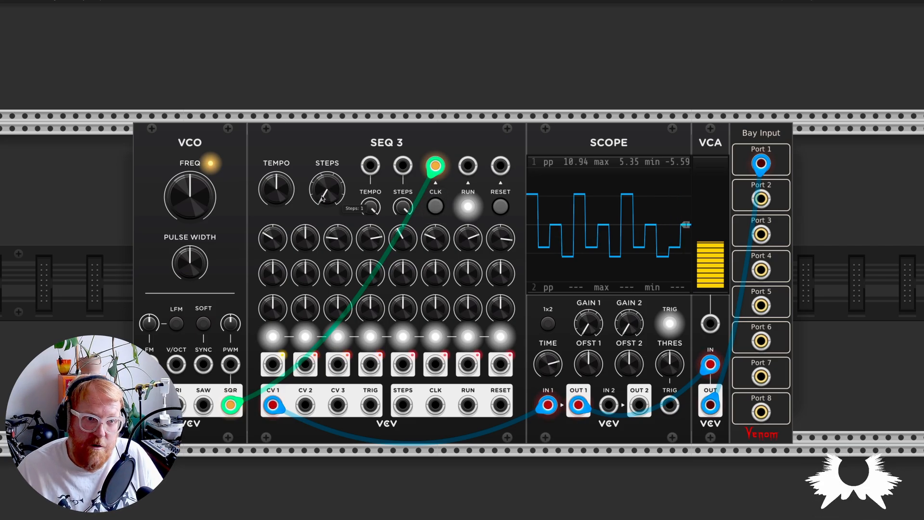
{"action": "left_click_drag", "start_coordinate": [327, 211], "coordinate": [327, 208]}
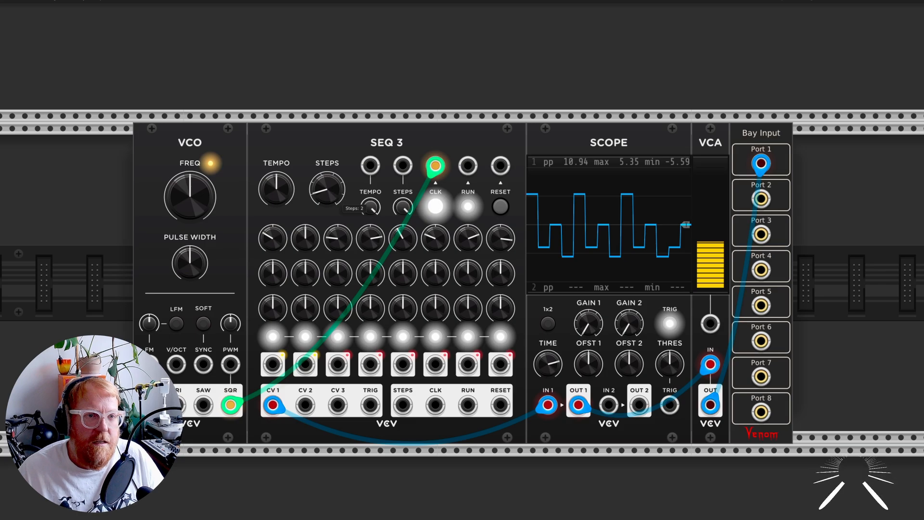
{"action": "left_click_drag", "start_coordinate": [327, 208], "coordinate": [327, 192]}
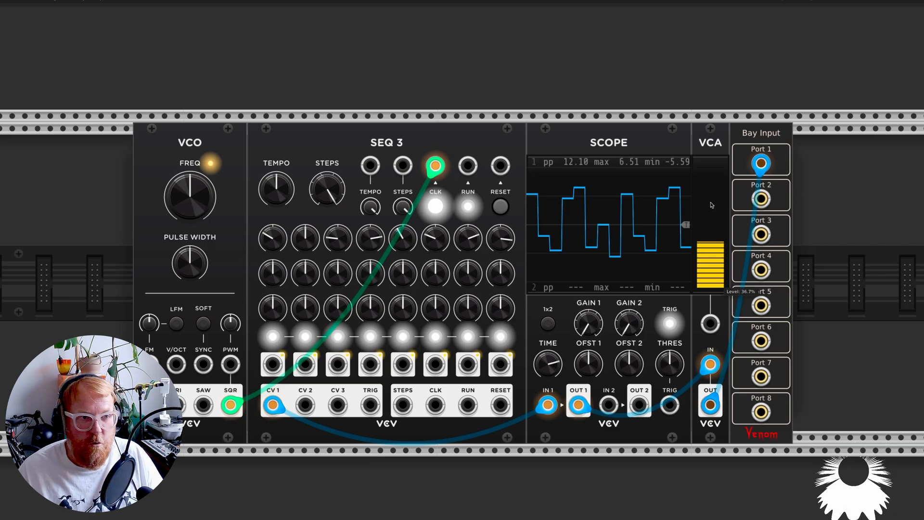
Step: Try the VCO frequency at about 25.8 Hz, reset it to its default, and unplug the VCA output from Port 1
{"action": "left_click_drag", "start_coordinate": [200, 203], "coordinate": [200, 211]}
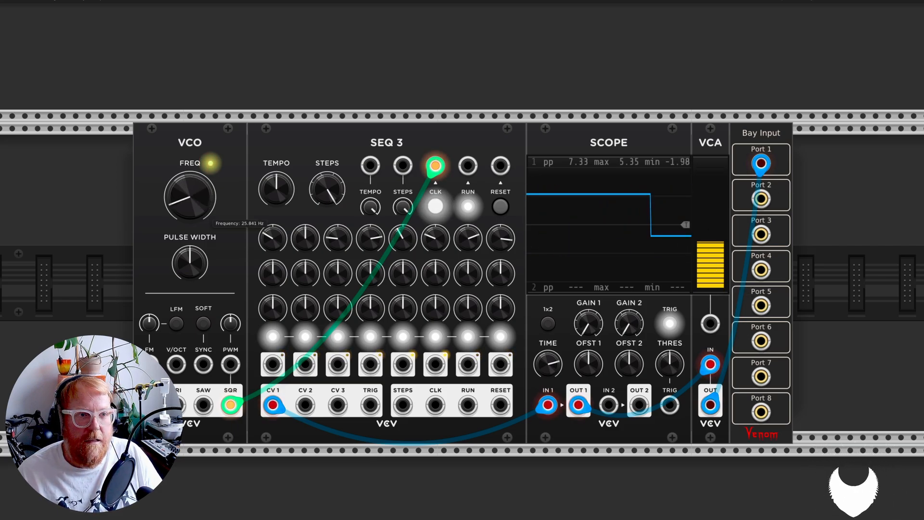
{"action": "double_click", "coordinate": [200, 203]}
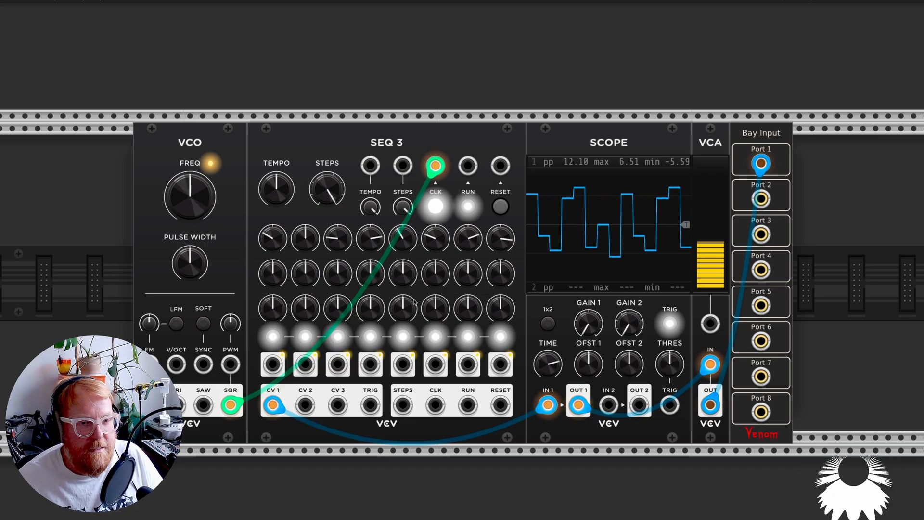
{"action": "left_click_drag", "start_coordinate": [758, 161], "coordinate": [745, 185]}
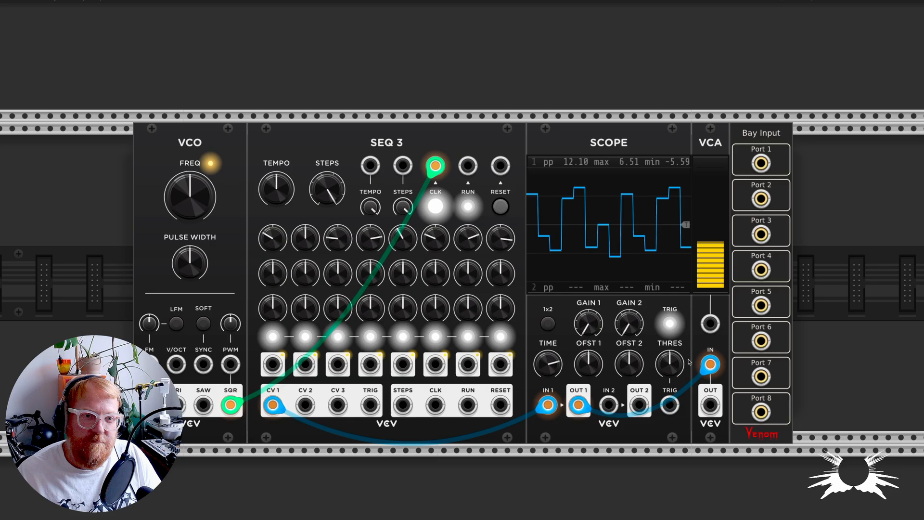
Step: Examine the larger patch, tracing how the second SEQ 3's CV outputs feed the keyframer/mixer and scope below
{"action": "scroll", "coordinate": [689, 362], "scroll_direction": "down", "scroll_amount": 4}
{"action": "scroll", "coordinate": [688, 365], "scroll_direction": "down", "scroll_amount": 15}
{"action": "scroll", "coordinate": [687, 368], "scroll_direction": "down", "scroll_amount": 1}
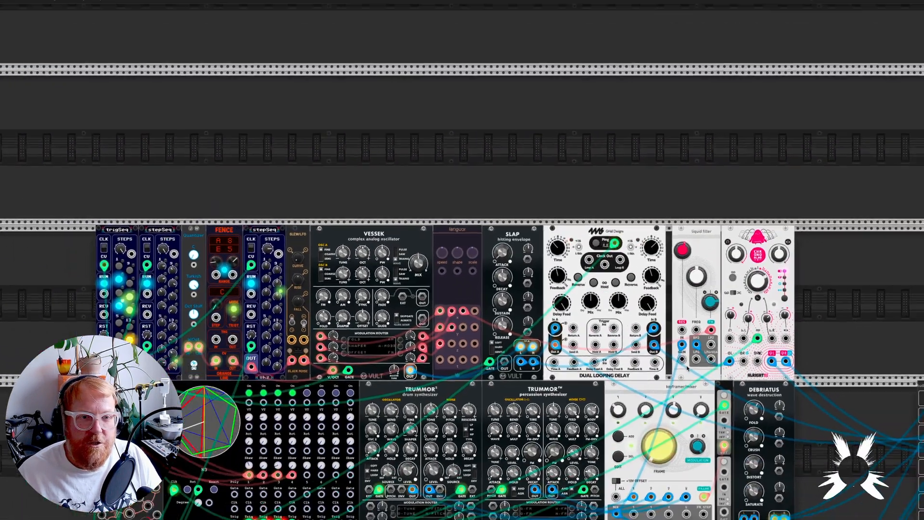
{"action": "scroll", "coordinate": [687, 368], "scroll_direction": "down", "scroll_amount": 5}
{"action": "scroll", "coordinate": [687, 372], "scroll_direction": "up", "scroll_amount": 1}
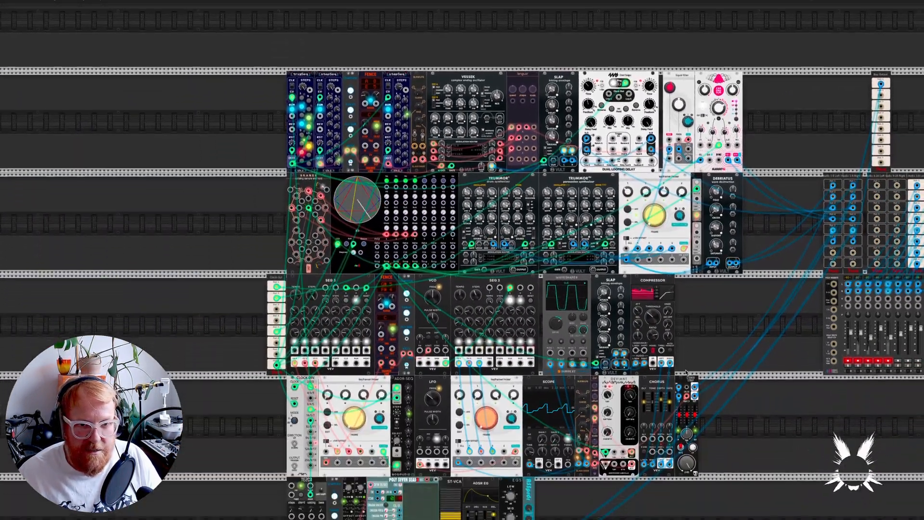
{"action": "scroll", "coordinate": [686, 371], "scroll_direction": "right", "scroll_amount": 3}
{"action": "scroll", "coordinate": [686, 372], "scroll_direction": "down", "scroll_amount": 1}
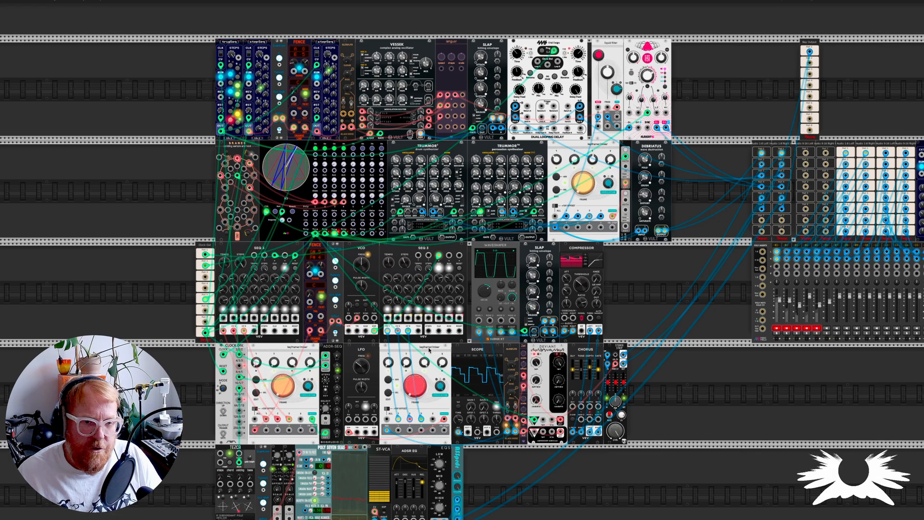
{"action": "scroll", "coordinate": [415, 347], "scroll_direction": "up", "scroll_amount": 5}
{"action": "scroll", "coordinate": [430, 351], "scroll_direction": "down", "scroll_amount": 2}
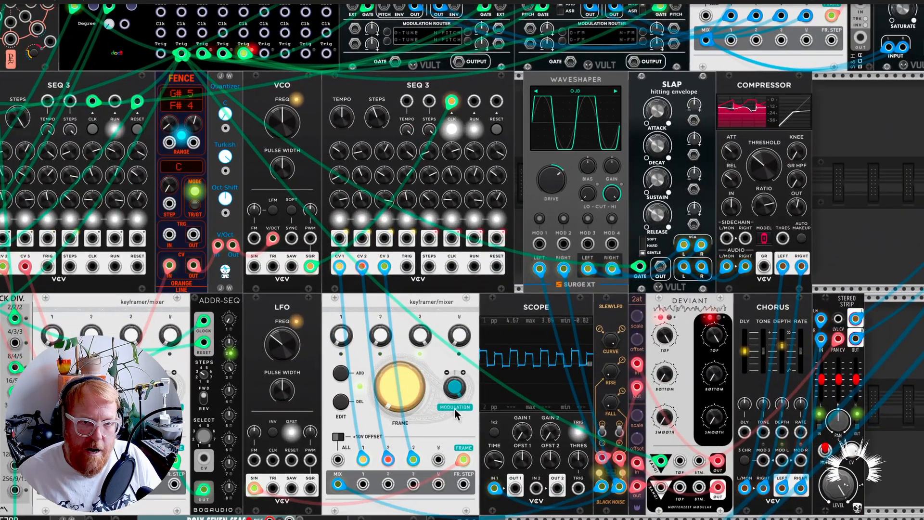
{"action": "scroll", "coordinate": [422, 387], "scroll_direction": "down", "scroll_amount": 2}
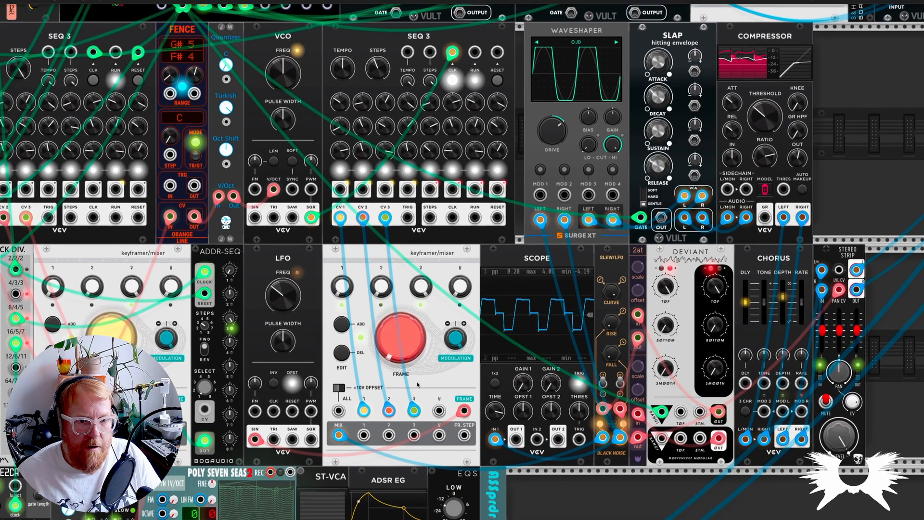
Step: Check the keyframer/mixer's available modes and channel settings, and review its surrounding modules and the SEQ 3 that feeds it
{"action": "right_click", "coordinate": [363, 260]}
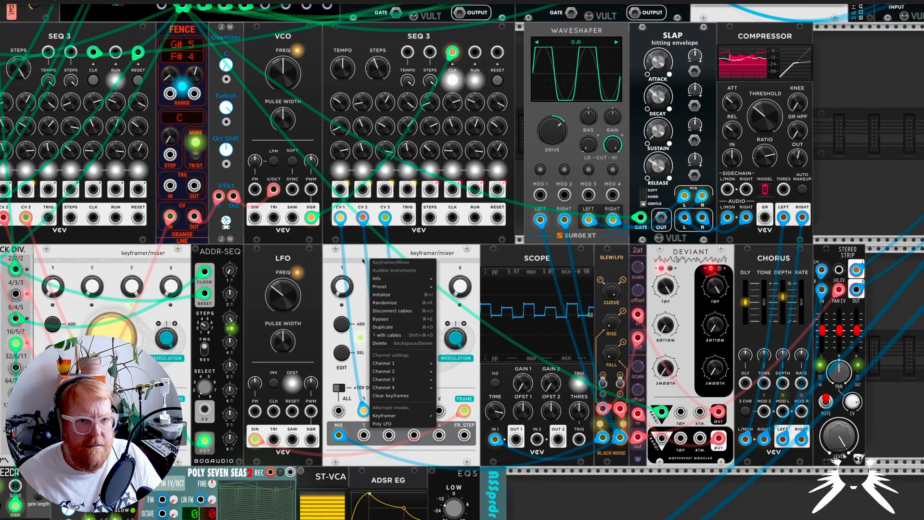
{"action": "left_click", "coordinate": [363, 260]}
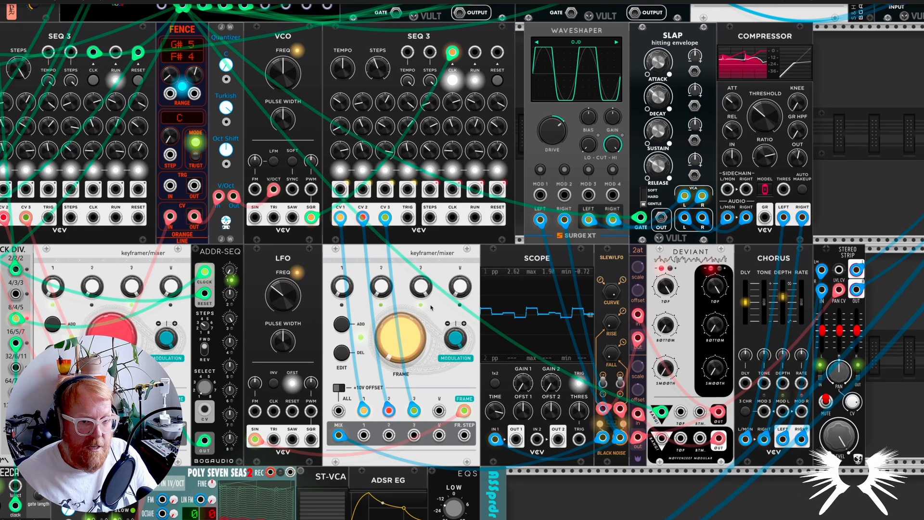
{"action": "scroll", "coordinate": [431, 308], "scroll_direction": "down", "scroll_amount": 1}
{"action": "scroll", "coordinate": [431, 308], "scroll_direction": "down", "scroll_amount": 3}
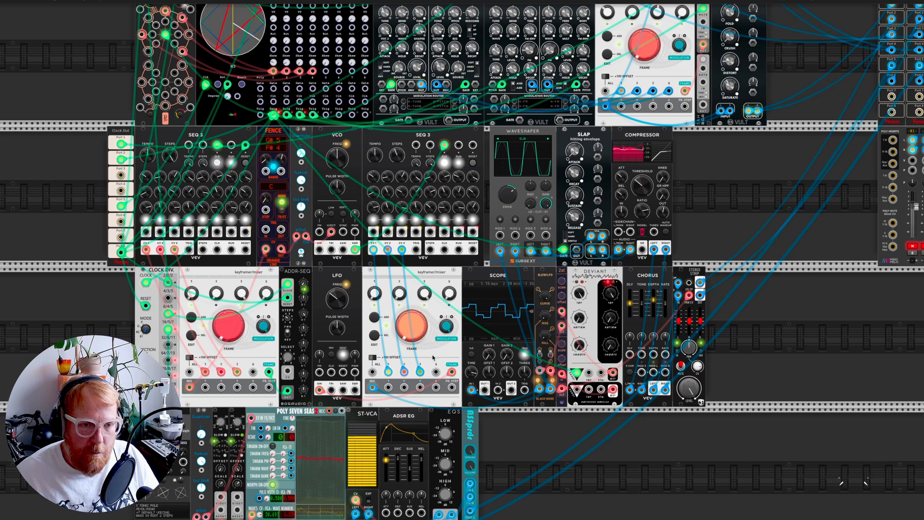
{"action": "scroll", "coordinate": [404, 207], "scroll_direction": "up", "scroll_amount": 5}
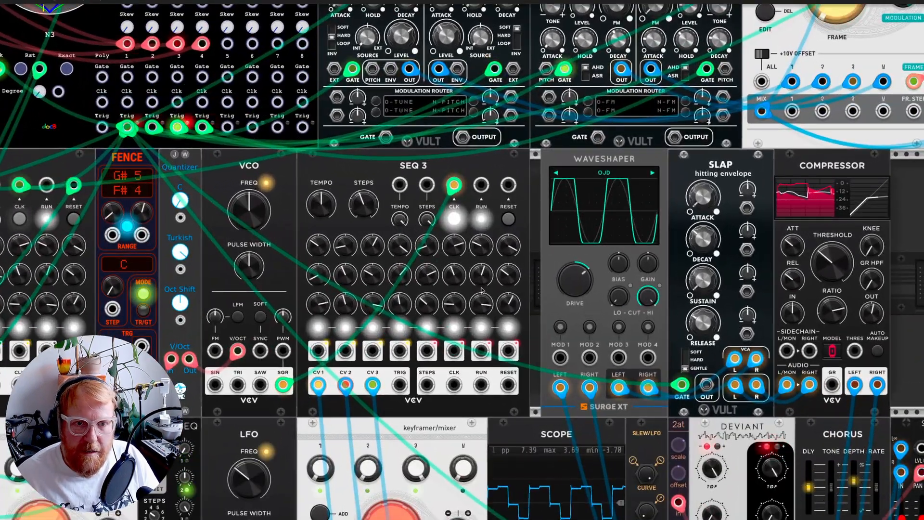
{"action": "scroll", "coordinate": [425, 327], "scroll_direction": "down", "scroll_amount": 4}
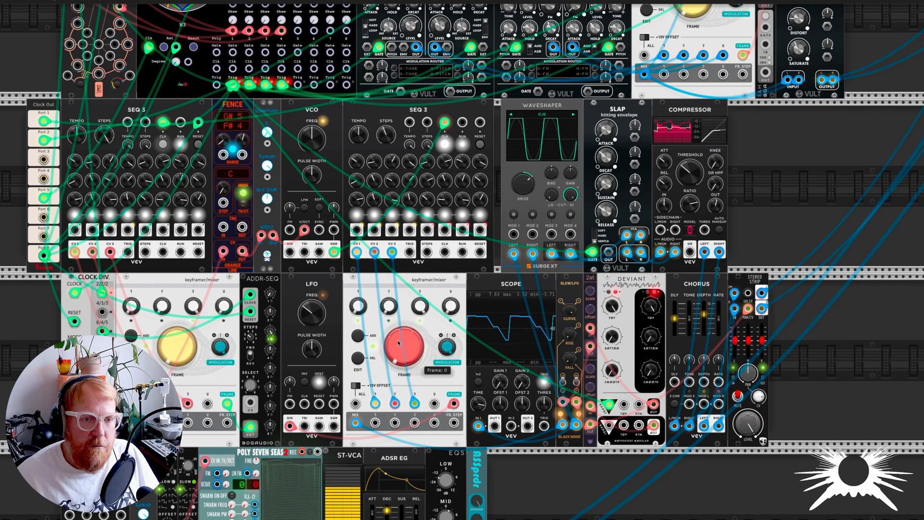
Step: Try other Frame positions on the keyframer/mixer fed by the second SEQ 3 and compare the resulting waveforms on the scope
{"action": "left_click_drag", "start_coordinate": [404, 346], "coordinate": [404, 288]}
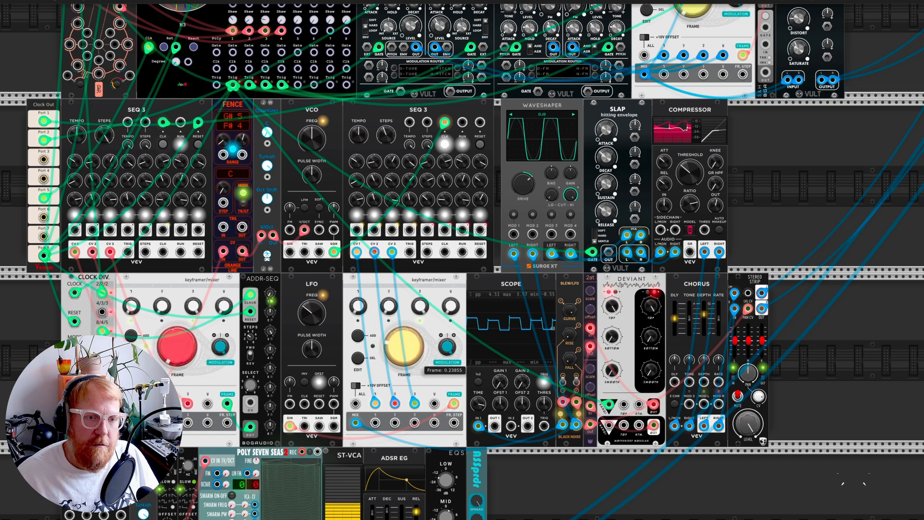
{"action": "left_click_drag", "start_coordinate": [404, 347], "coordinate": [404, 337]}
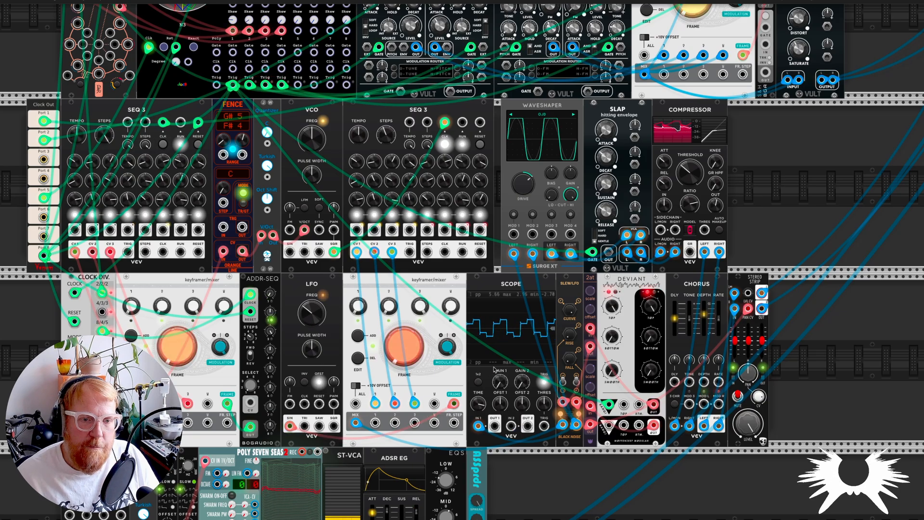
{"action": "scroll", "coordinate": [506, 352], "scroll_direction": "up", "scroll_amount": 2}
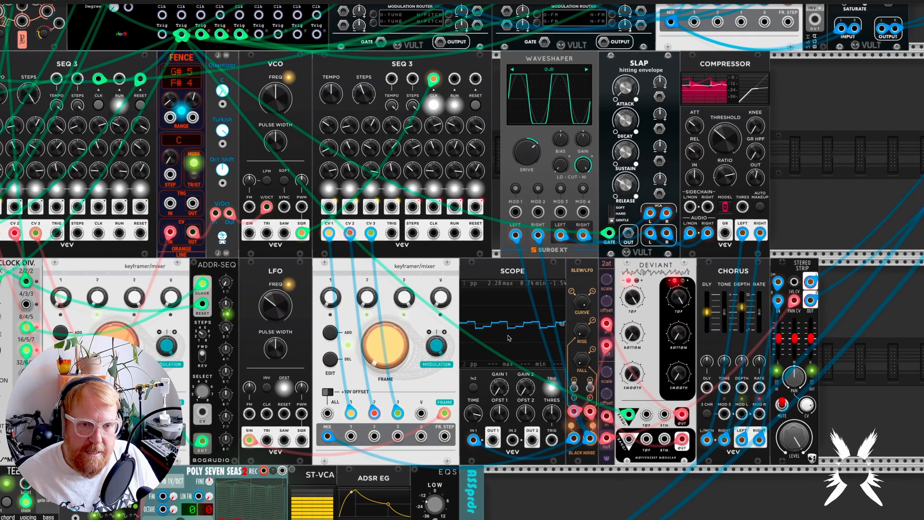
{"action": "scroll", "coordinate": [512, 319], "scroll_direction": "up", "scroll_amount": 2}
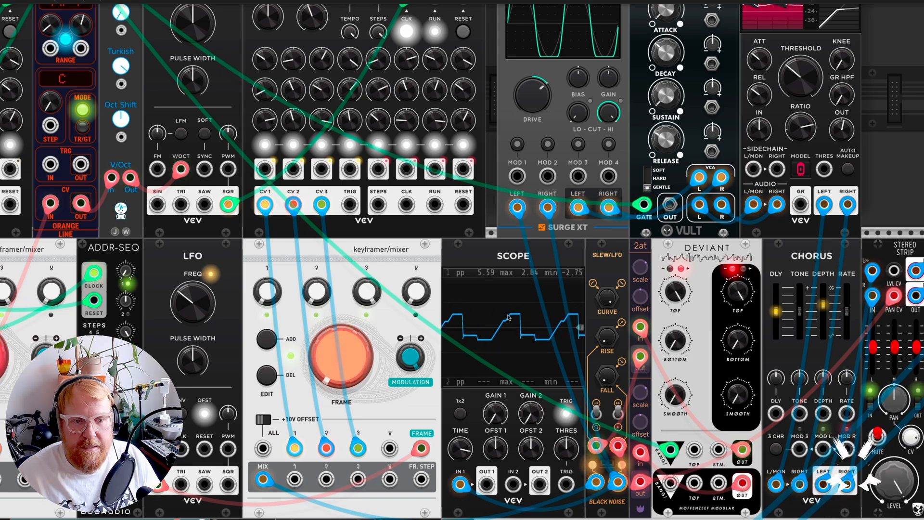
{"action": "scroll", "coordinate": [540, 364], "scroll_direction": "down", "scroll_amount": 5}
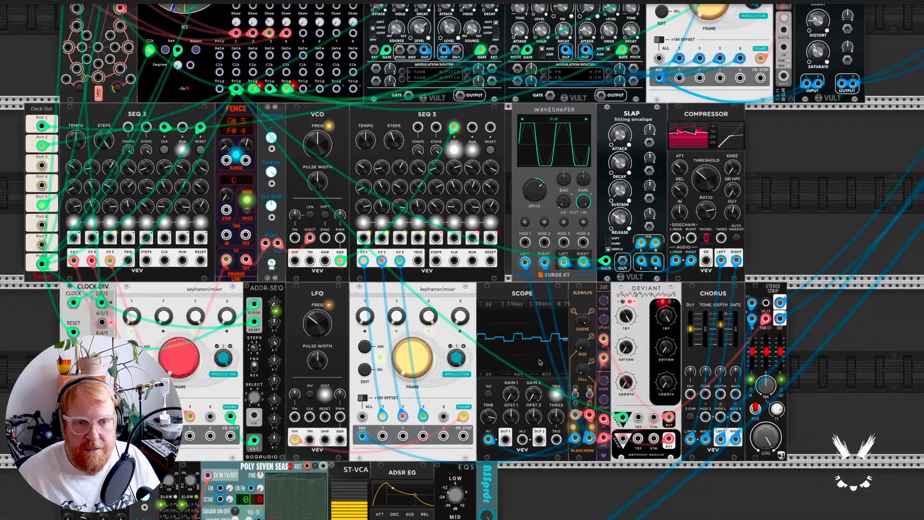
Step: Check the channel mutes in the mixer, and re-examine the keyframer/mixer's frame modulation, the scope waveform and the SEQ 3 row above
{"action": "scroll", "coordinate": [539, 362], "scroll_direction": "right", "scroll_amount": 5}
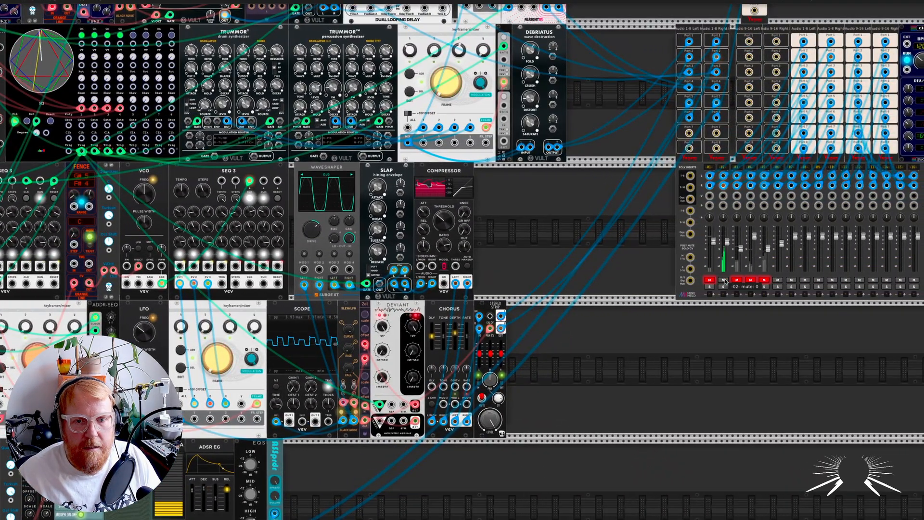
{"action": "scroll", "coordinate": [725, 281], "scroll_direction": "left", "scroll_amount": 2}
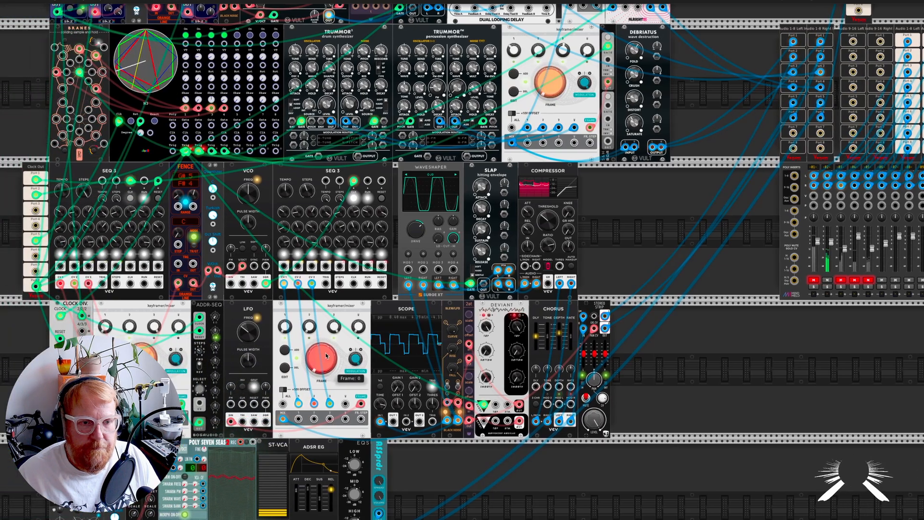
{"action": "scroll", "coordinate": [380, 356], "scroll_direction": "up", "scroll_amount": 5}
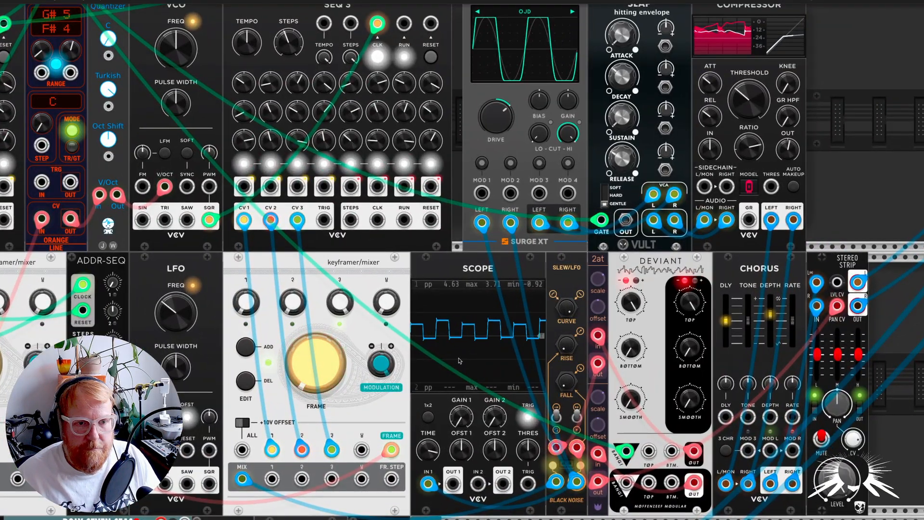
{"action": "scroll", "coordinate": [459, 360], "scroll_direction": "left", "scroll_amount": 3}
{"action": "scroll", "coordinate": [446, 360], "scroll_direction": "up", "scroll_amount": 2}
{"action": "scroll", "coordinate": [447, 359], "scroll_direction": "down", "scroll_amount": 5}
{"action": "scroll", "coordinate": [446, 359], "scroll_direction": "up", "scroll_amount": 1}
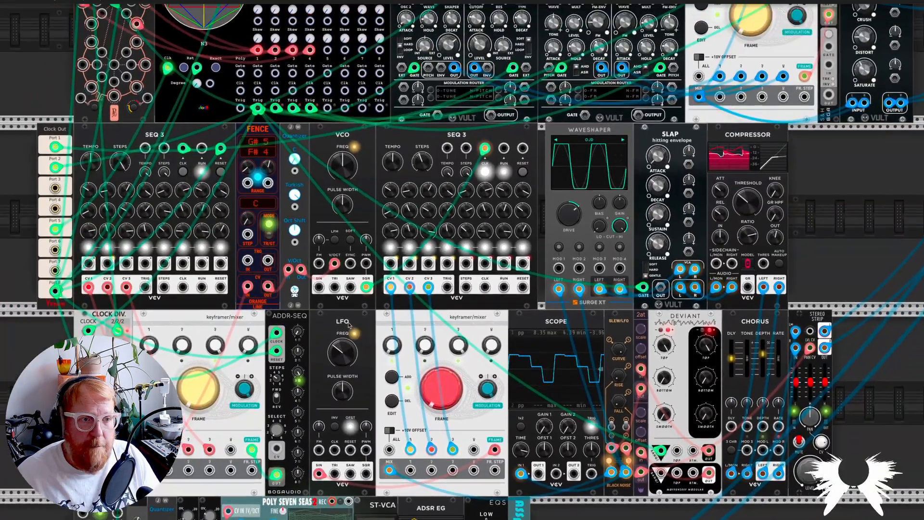
Step: Trace the clock divider's divide-by-2 output to the trigSeq clock input and survey the rows above and below the SEQ 3 voice
{"action": "scroll", "coordinate": [167, 285], "scroll_direction": "up", "scroll_amount": 1}
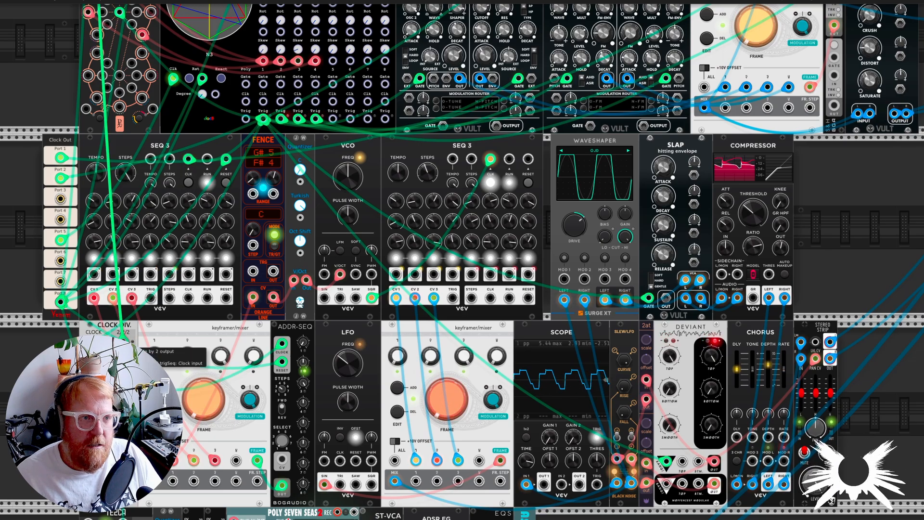
{"action": "scroll", "coordinate": [124, 339], "scroll_direction": "down", "scroll_amount": 2}
{"action": "scroll", "coordinate": [124, 339], "scroll_direction": "up", "scroll_amount": 3}
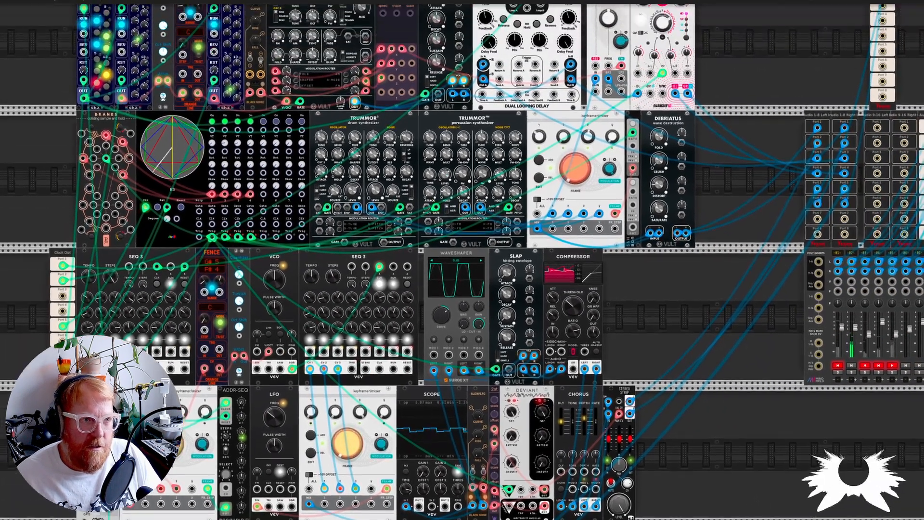
{"action": "scroll", "coordinate": [124, 339], "scroll_direction": "up", "scroll_amount": 2}
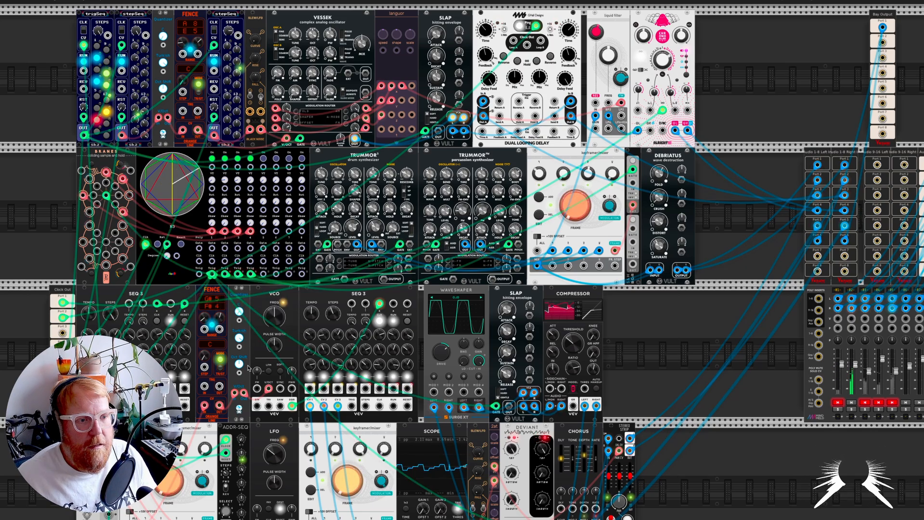
{"action": "scroll", "coordinate": [226, 241], "scroll_direction": "down", "scroll_amount": 8}
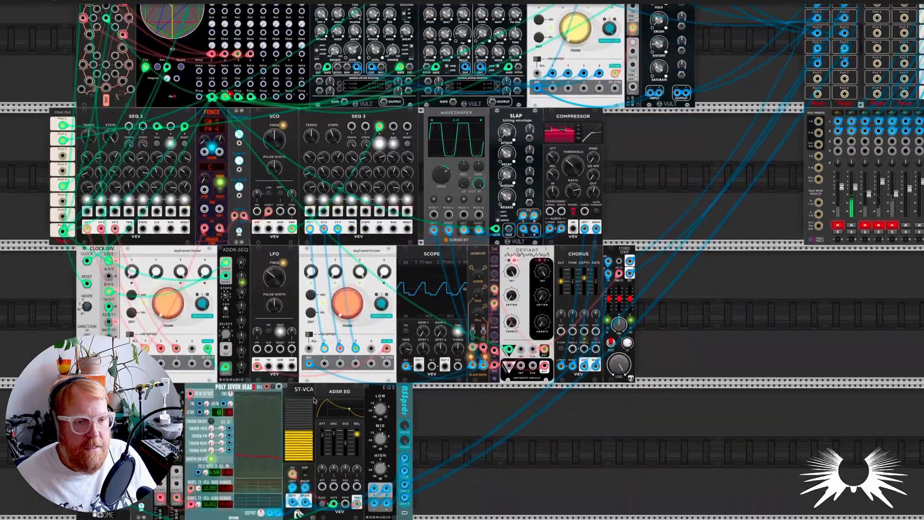
{"action": "scroll", "coordinate": [192, 264], "scroll_direction": "up", "scroll_amount": 1}
{"action": "scroll", "coordinate": [192, 264], "scroll_direction": "up", "scroll_amount": 2}
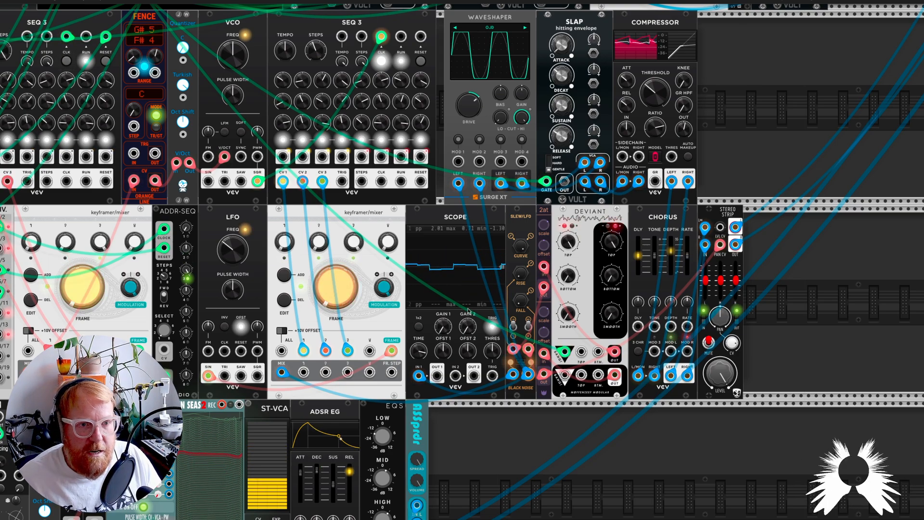
Step: Unplug the quantizer's pitch cable from the VCO's V/Oct input and examine the waveform on the scope and the neighbouring slew module
{"action": "scroll", "coordinate": [301, 214], "scroll_direction": "up", "scroll_amount": 1}
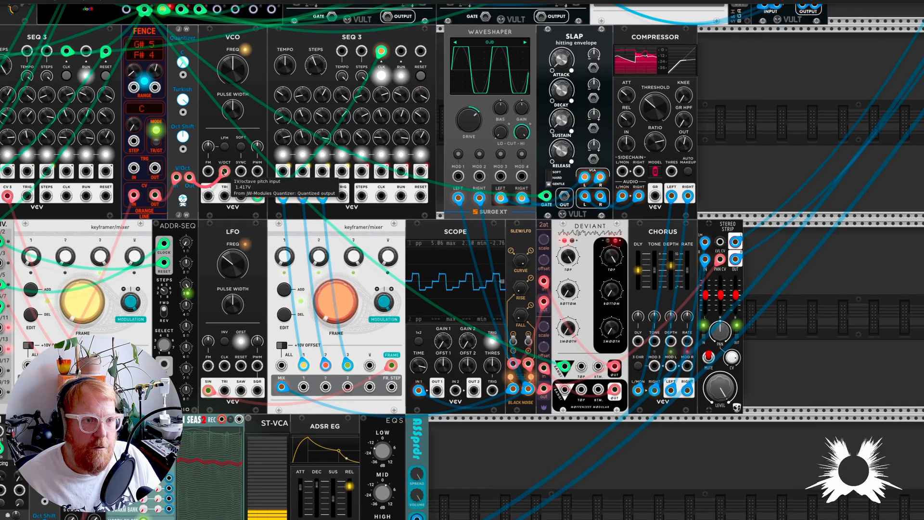
{"action": "left_click_drag", "start_coordinate": [195, 204], "coordinate": [196, 208]}
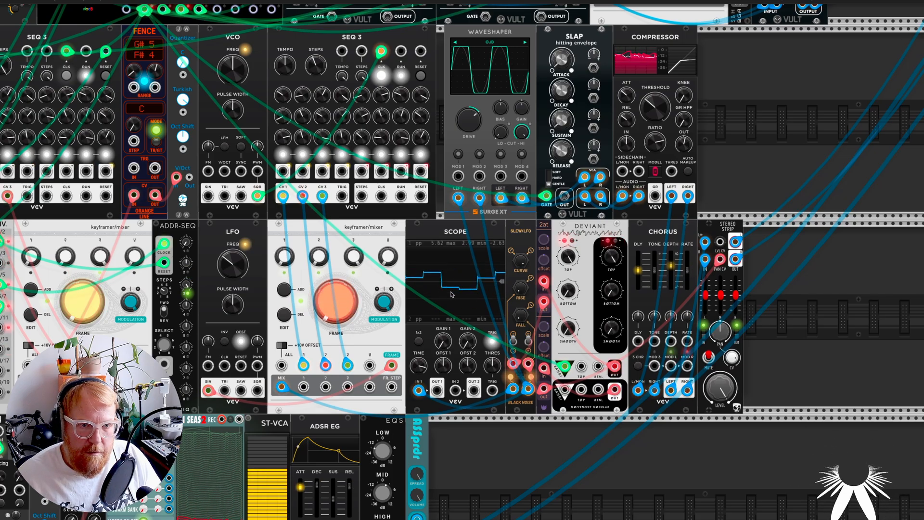
{"action": "scroll", "coordinate": [466, 290], "scroll_direction": "up", "scroll_amount": 4}
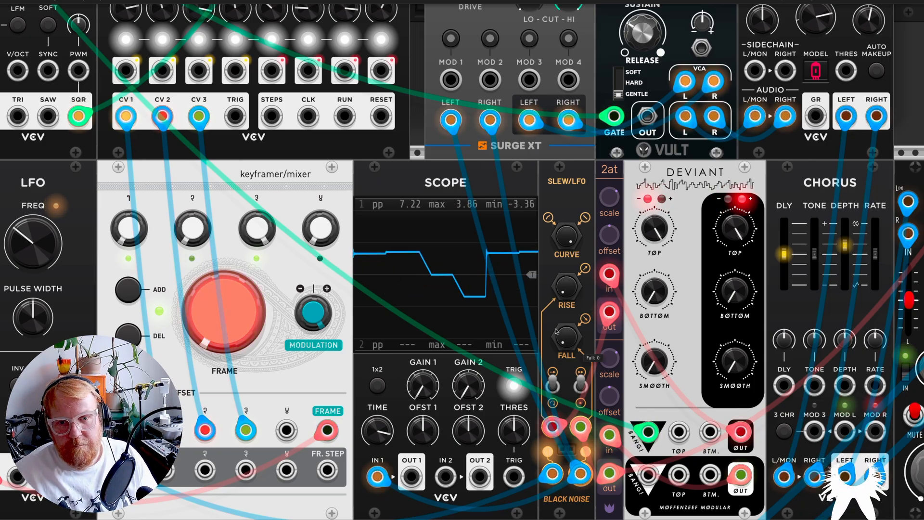
{"action": "scroll", "coordinate": [557, 331], "scroll_direction": "down", "scroll_amount": 2}
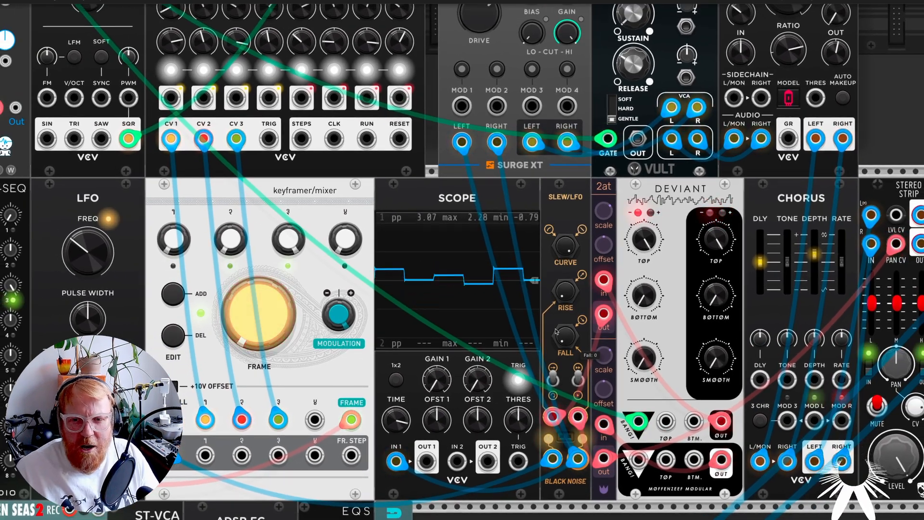
{"action": "scroll", "coordinate": [557, 331], "scroll_direction": "down", "scroll_amount": 3}
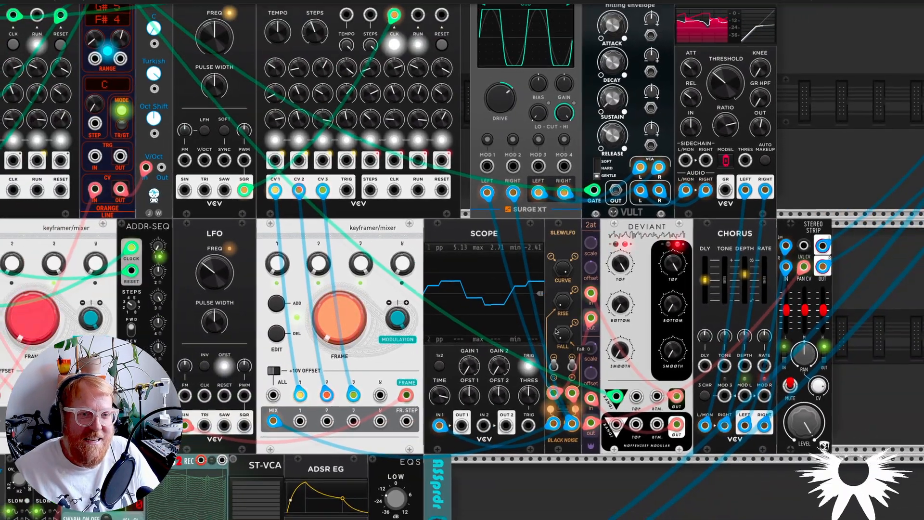
Step: Examine the voice's signal chain through the waveshaper, SLAP envelope, compressor, chorus and stereo strip, including the strip's pan CV source
{"action": "scroll", "coordinate": [557, 331], "scroll_direction": "down", "scroll_amount": 4}
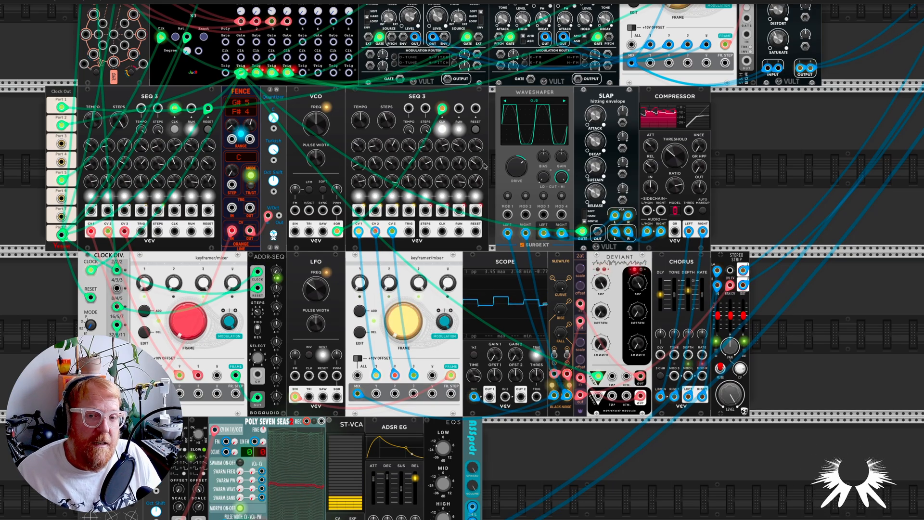
{"action": "scroll", "coordinate": [670, 362], "scroll_direction": "down", "scroll_amount": 2}
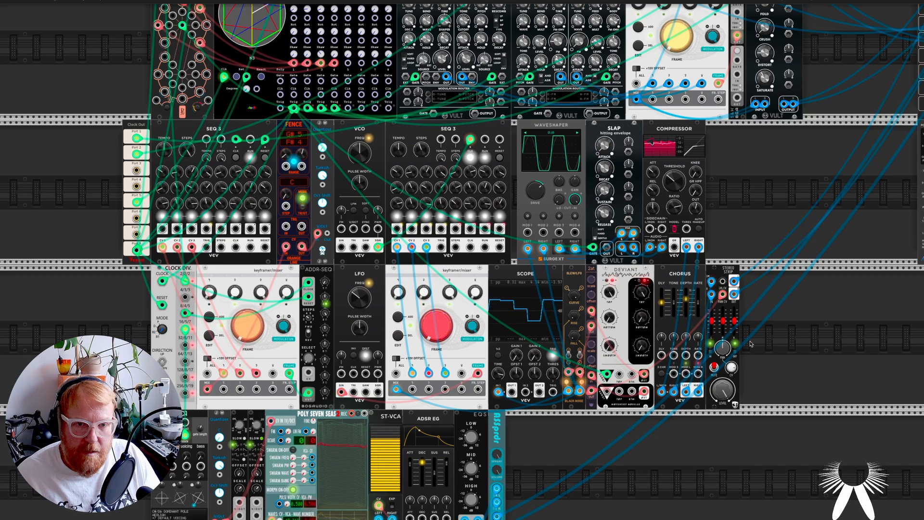
{"action": "scroll", "coordinate": [750, 344], "scroll_direction": "up", "scroll_amount": 2}
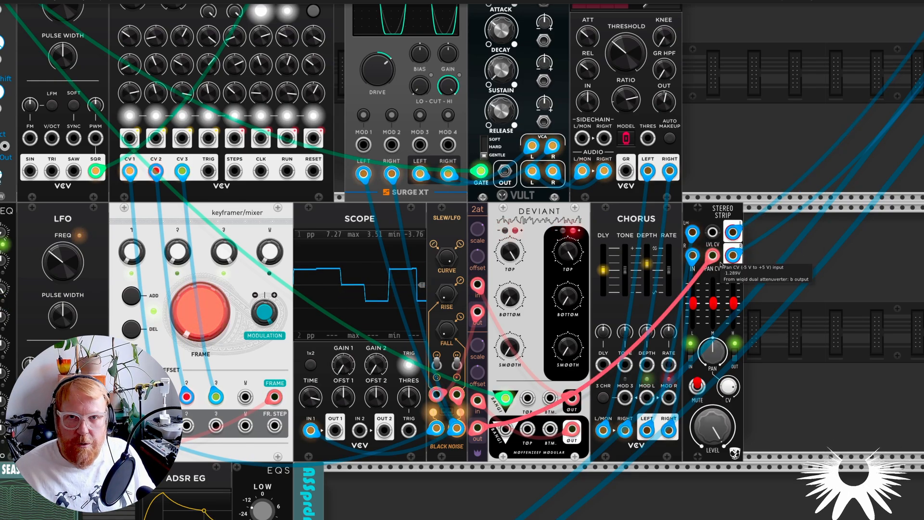
{"action": "scroll", "coordinate": [607, 238], "scroll_direction": "up", "scroll_amount": 2}
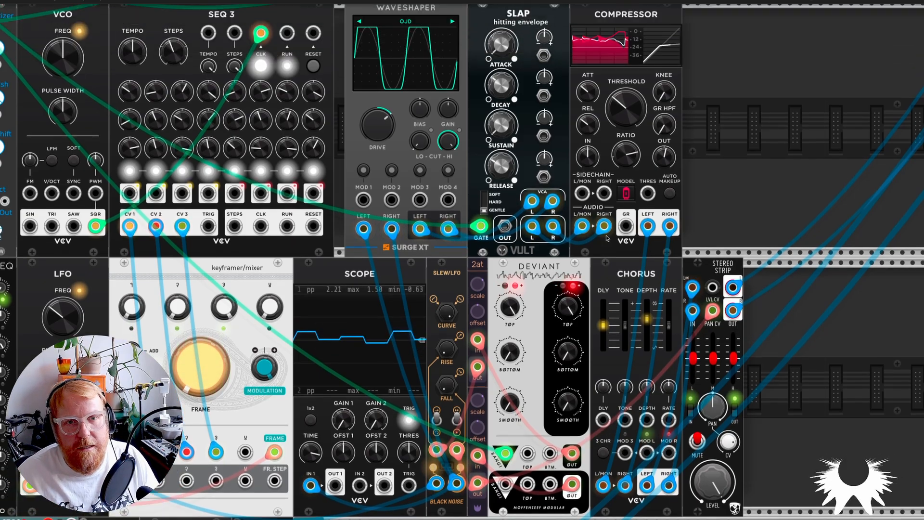
{"action": "scroll", "coordinate": [607, 238], "scroll_direction": "up", "scroll_amount": 2}
{"action": "scroll", "coordinate": [626, 218], "scroll_direction": "down", "scroll_amount": 1}
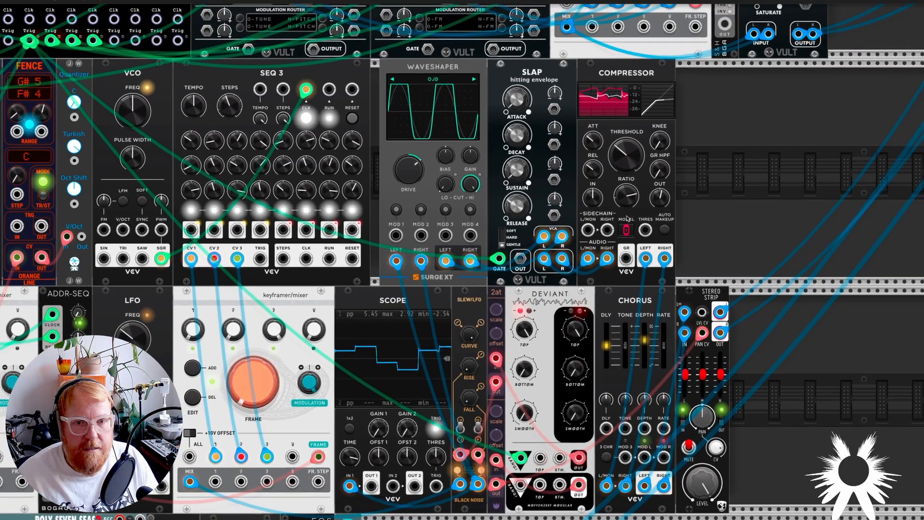
{"action": "scroll", "coordinate": [626, 218], "scroll_direction": "down", "scroll_amount": 2}
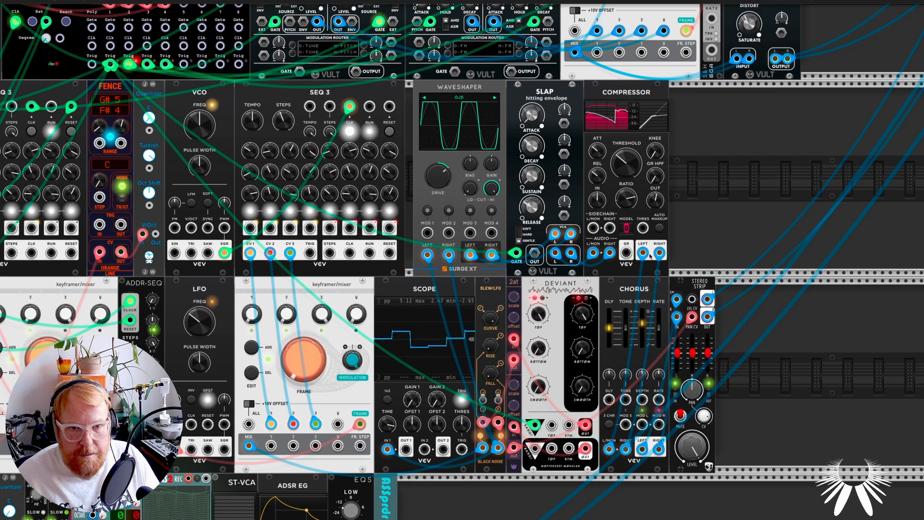
{"action": "scroll", "coordinate": [641, 259], "scroll_direction": "down", "scroll_amount": 1}
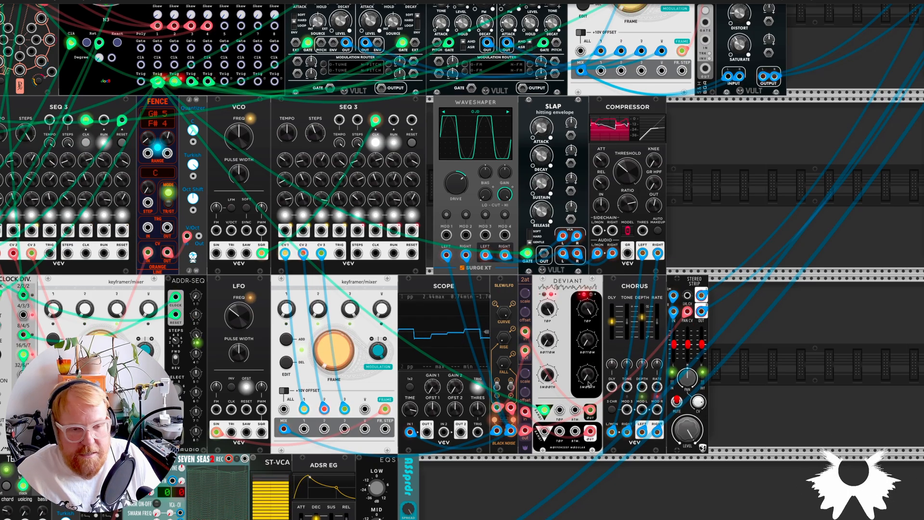
Step: Reconnect the quantizer's V/Oct output to the V/Oct input of the VCO that clocks the second SEQ 3
{"action": "scroll", "coordinate": [589, 360], "scroll_direction": "down", "scroll_amount": 3}
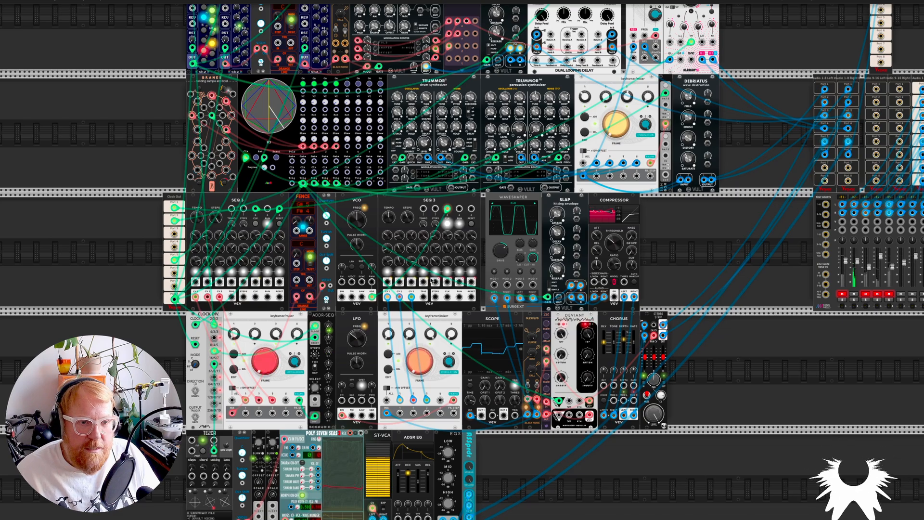
{"action": "scroll", "coordinate": [332, 289], "scroll_direction": "up", "scroll_amount": 3}
{"action": "left_click_drag", "start_coordinate": [330, 285], "coordinate": [365, 276]}
{"action": "scroll", "coordinate": [513, 370], "scroll_direction": "down", "scroll_amount": 3}
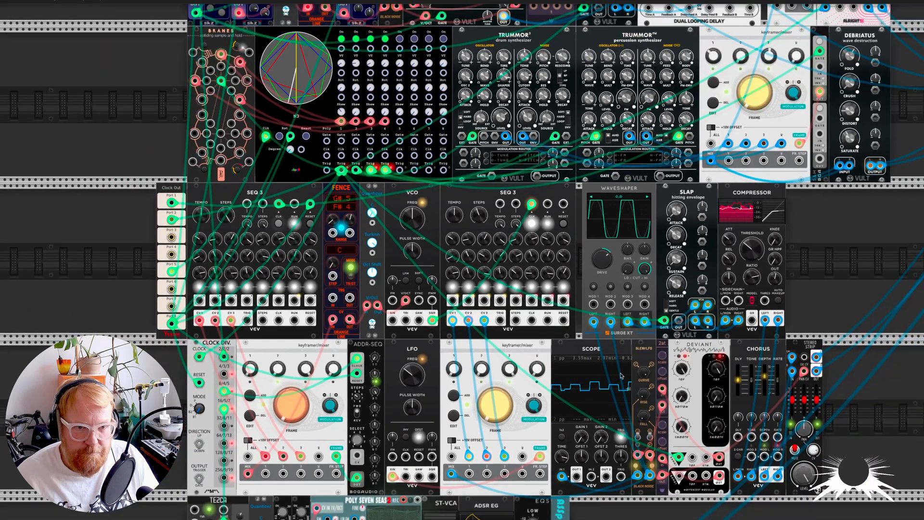
Step: Mute channel 2 and unmute channels 1 and 4 on the mixer
{"action": "scroll", "coordinate": [643, 365], "scroll_direction": "right", "scroll_amount": 2}
{"action": "scroll", "coordinate": [643, 364], "scroll_direction": "right", "scroll_amount": 6}
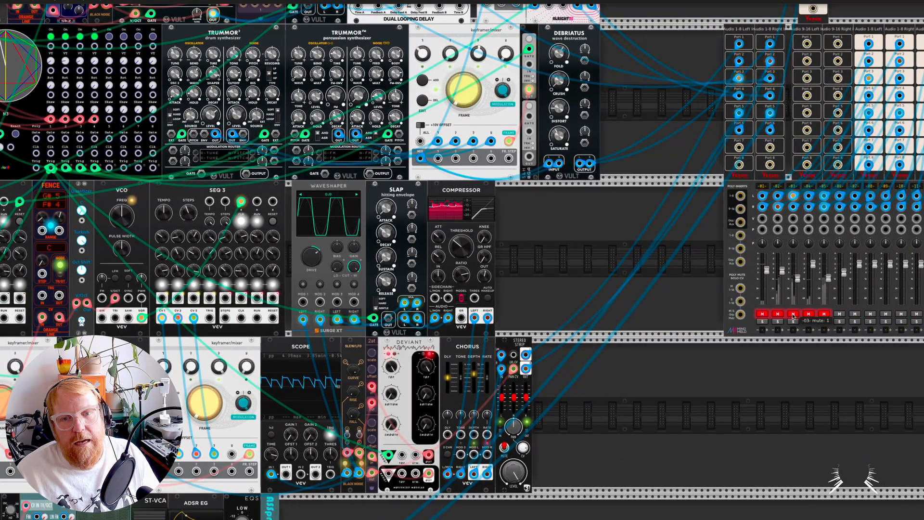
{"action": "left_click", "coordinate": [761, 315]}
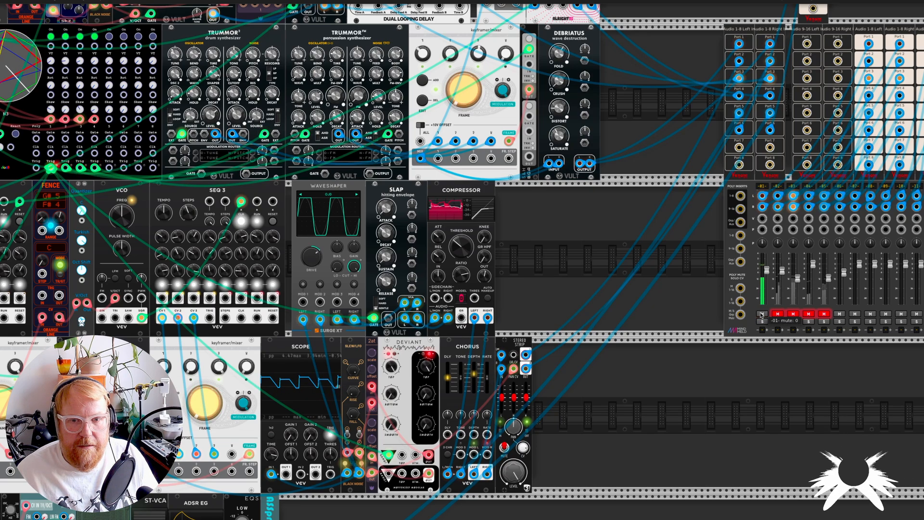
{"action": "left_click", "coordinate": [809, 314]}
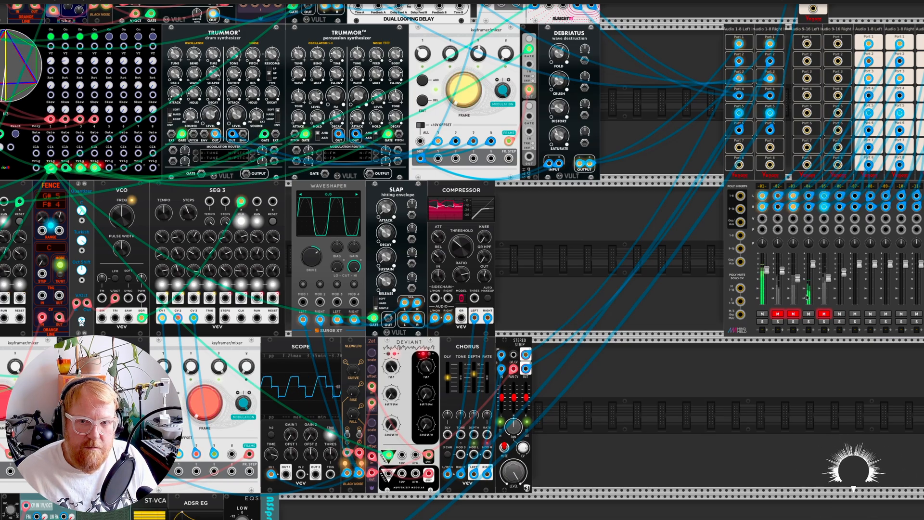
Step: Examine the upper rows of the patch, from the trigSeq and stepSeq sequencers and VESSEK oscillator to the two TRUMMOR drum voices
{"action": "scroll", "coordinate": [612, 316], "scroll_direction": "left", "scroll_amount": 7}
{"action": "scroll", "coordinate": [659, 300], "scroll_direction": "up", "scroll_amount": 5}
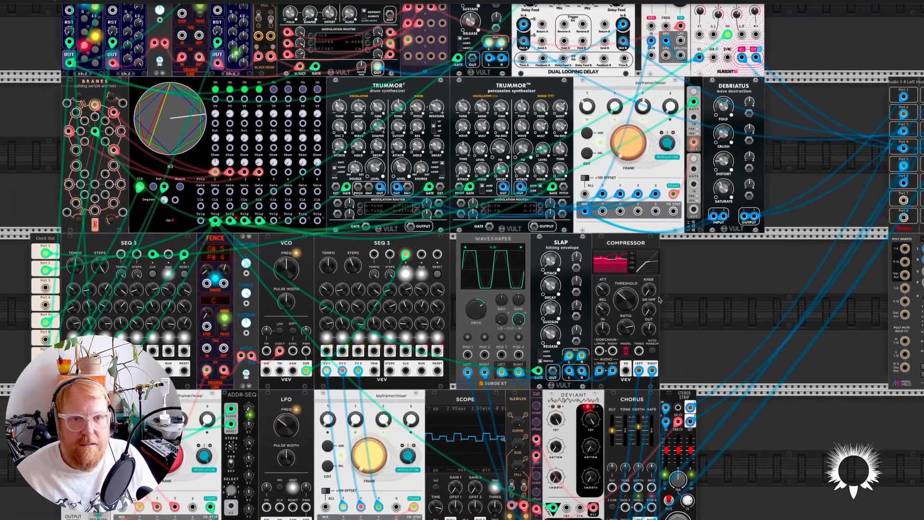
{"action": "scroll", "coordinate": [583, 298], "scroll_direction": "up", "scroll_amount": 4}
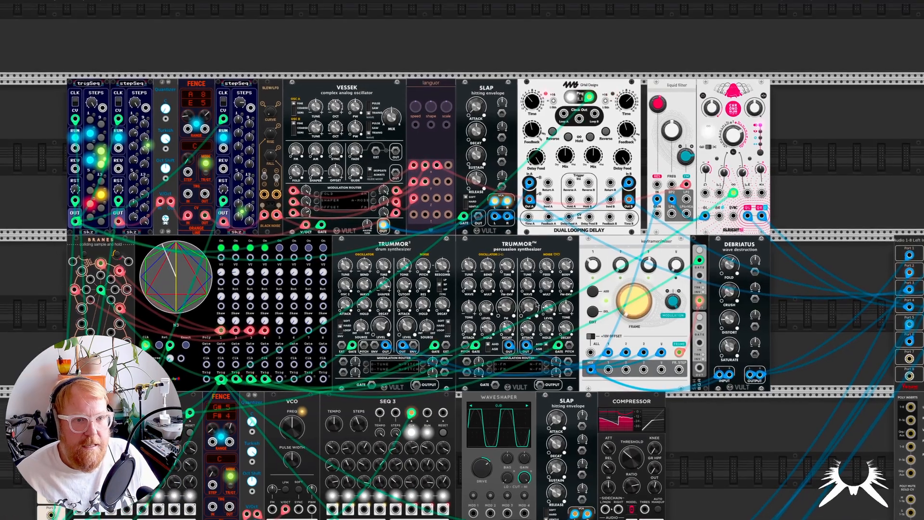
{"action": "scroll", "coordinate": [466, 296], "scroll_direction": "left", "scroll_amount": 3}
{"action": "scroll", "coordinate": [464, 297], "scroll_direction": "left", "scroll_amount": 4}
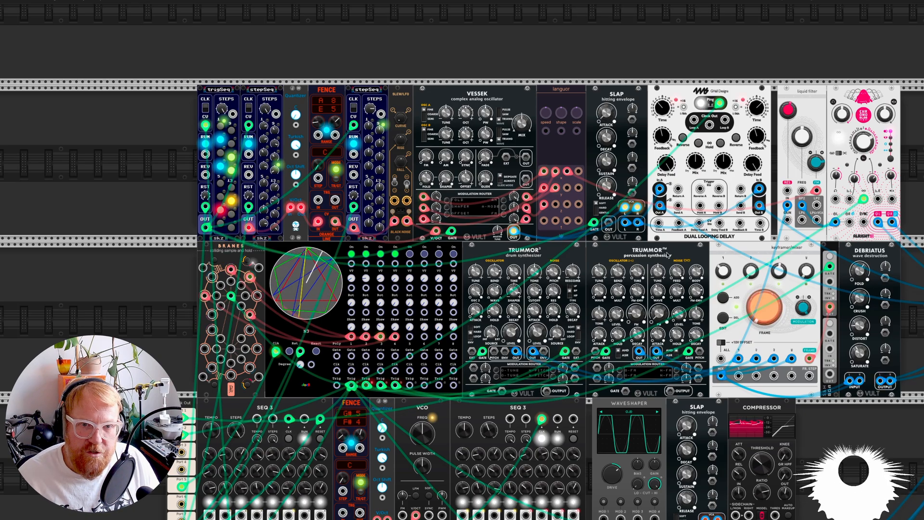
{"action": "scroll", "coordinate": [448, 289], "scroll_direction": "up", "scroll_amount": 3}
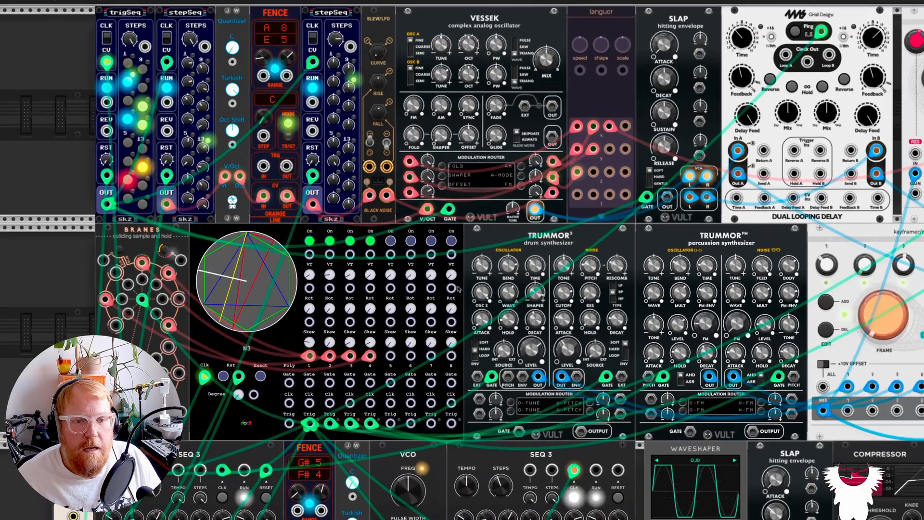
Step: Examine the second row from the TRUMMOR drum voices to the keyframer/mixer, and look over the N3 module's options
{"action": "scroll", "coordinate": [522, 391], "scroll_direction": "right", "scroll_amount": 5}
{"action": "scroll", "coordinate": [522, 390], "scroll_direction": "right", "scroll_amount": 1}
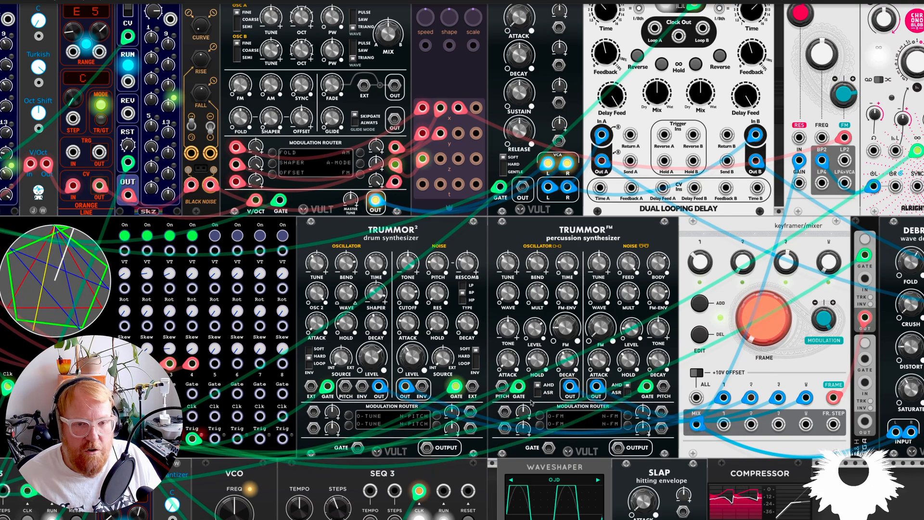
{"action": "scroll", "coordinate": [557, 405], "scroll_direction": "down", "scroll_amount": 5}
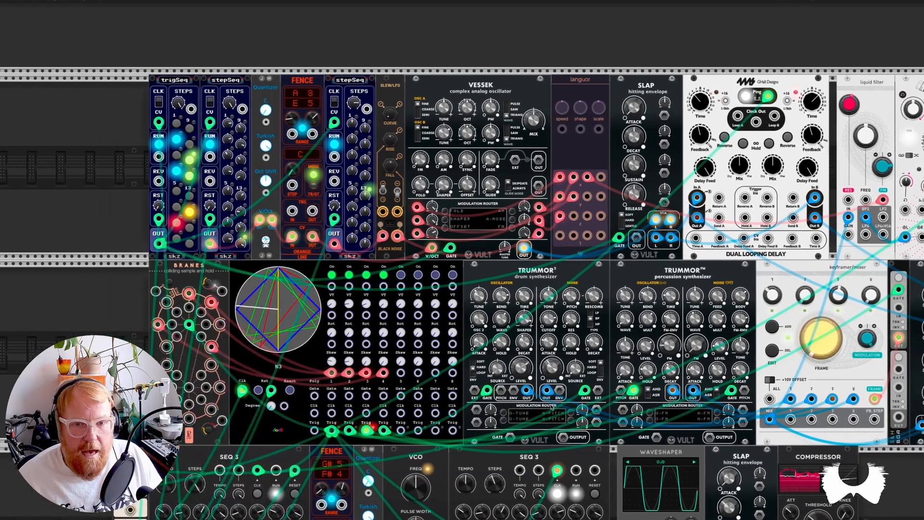
{"action": "scroll", "coordinate": [551, 407], "scroll_direction": "right", "scroll_amount": 2}
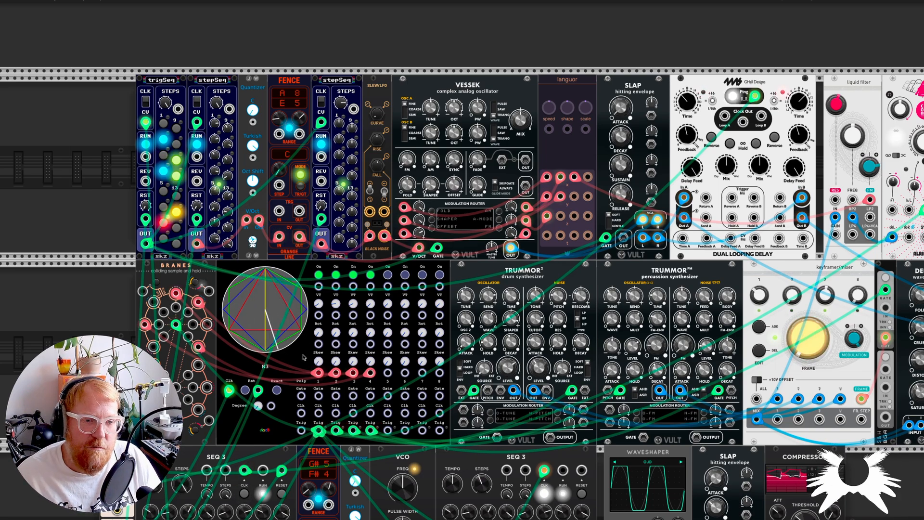
{"action": "scroll", "coordinate": [298, 355], "scroll_direction": "up", "scroll_amount": 2}
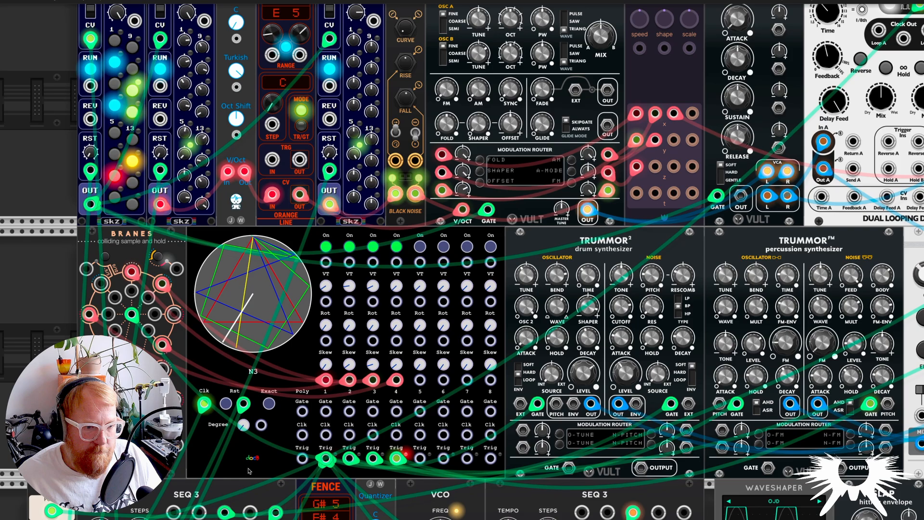
{"action": "right_click", "coordinate": [256, 455]}
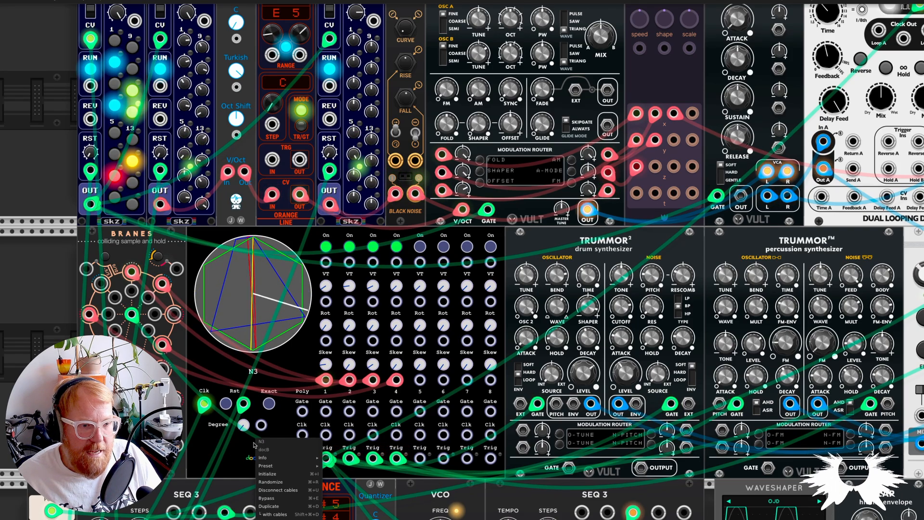
{"action": "left_click", "coordinate": [237, 453]}
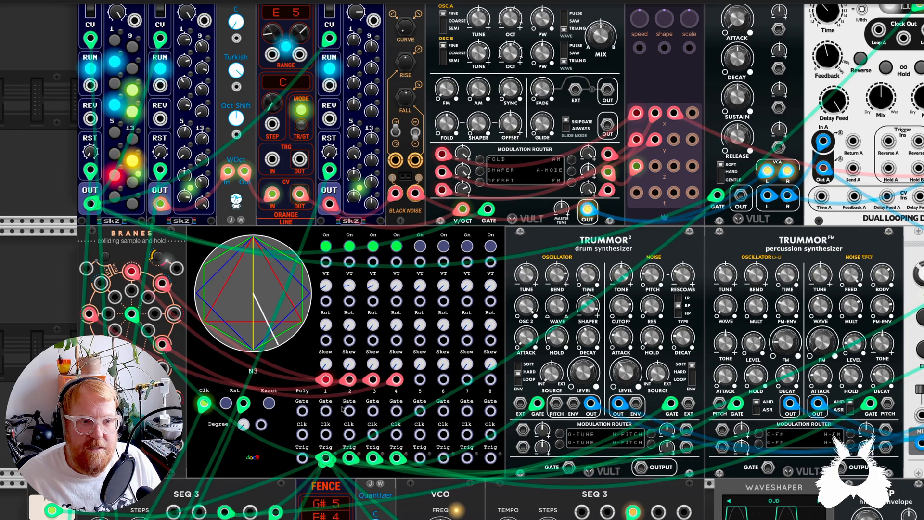
Step: Examine the N3's polygon display, clock input and channel controls, and trace its clock back to the clocker² divider/multiplier outputs
{"action": "scroll", "coordinate": [315, 310], "scroll_direction": "left", "scroll_amount": 2}
{"action": "mouse_move", "coordinate": [402, 285]}
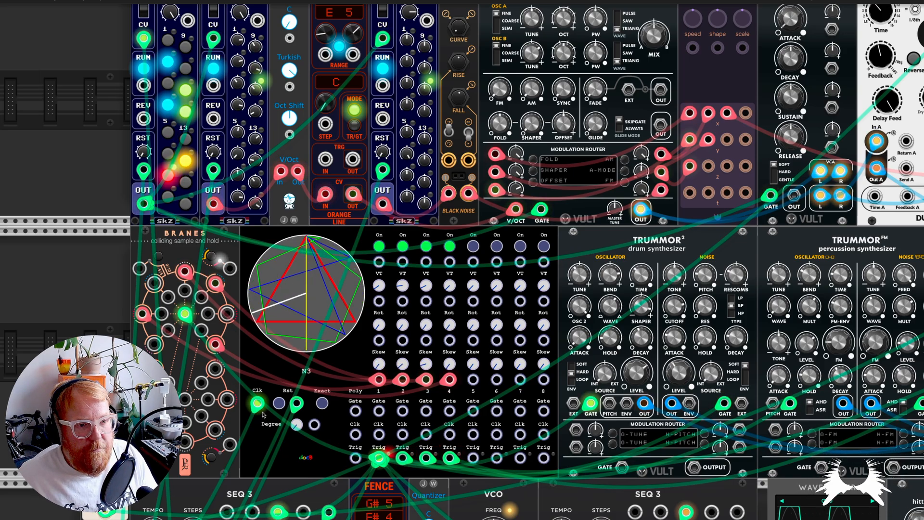
{"action": "scroll", "coordinate": [265, 330], "scroll_direction": "down", "scroll_amount": 3}
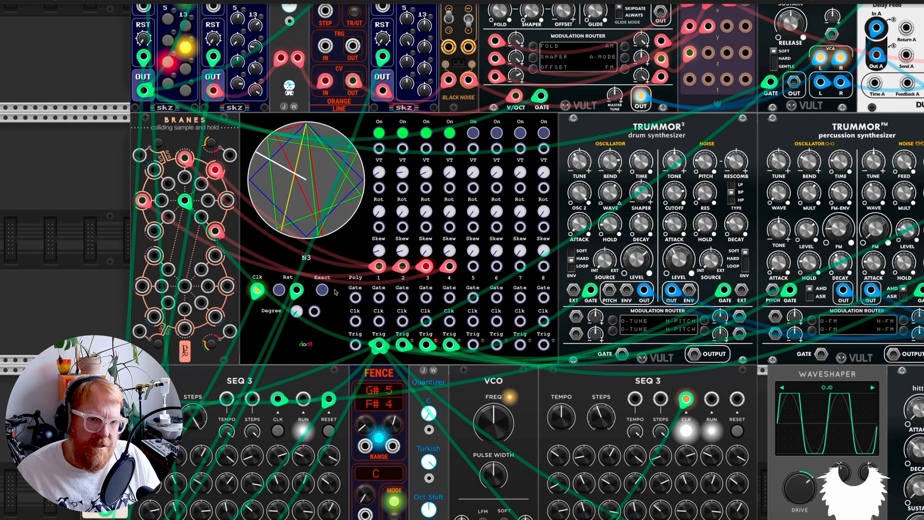
{"action": "scroll", "coordinate": [270, 303], "scroll_direction": "up", "scroll_amount": 1}
{"action": "scroll", "coordinate": [269, 303], "scroll_direction": "right", "scroll_amount": 1}
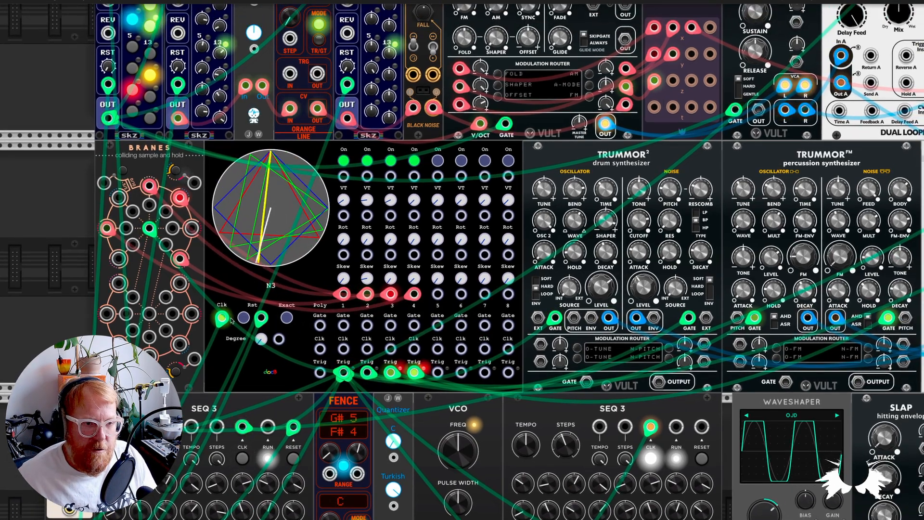
{"action": "scroll", "coordinate": [232, 321], "scroll_direction": "down", "scroll_amount": 1}
{"action": "scroll", "coordinate": [232, 321], "scroll_direction": "left", "scroll_amount": 1}
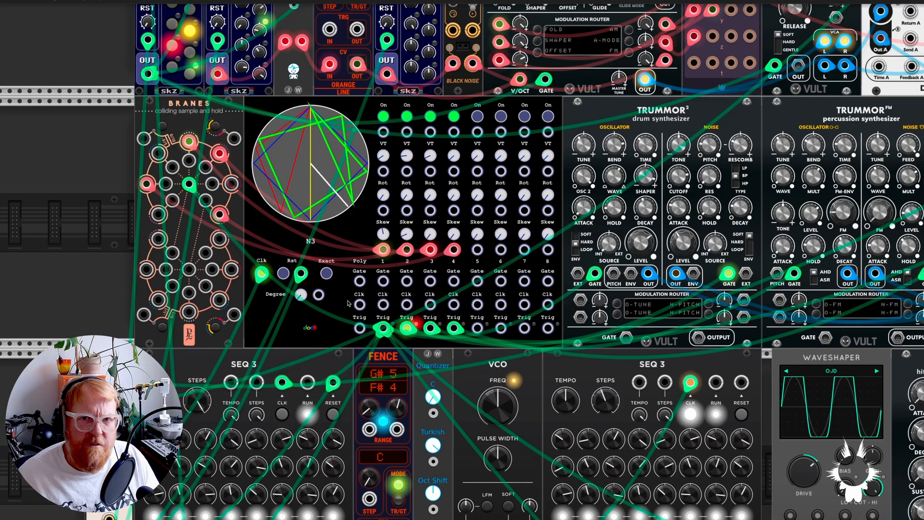
{"action": "scroll", "coordinate": [349, 303], "scroll_direction": "up", "scroll_amount": 5}
{"action": "scroll", "coordinate": [349, 303], "scroll_direction": "right", "scroll_amount": 20}
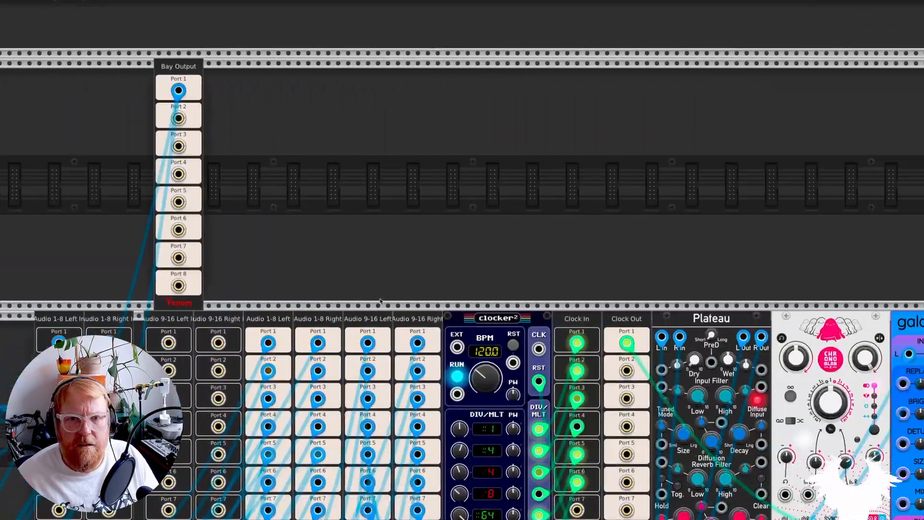
{"action": "scroll", "coordinate": [380, 301], "scroll_direction": "down", "scroll_amount": 3}
{"action": "scroll", "coordinate": [380, 301], "scroll_direction": "right", "scroll_amount": 5}
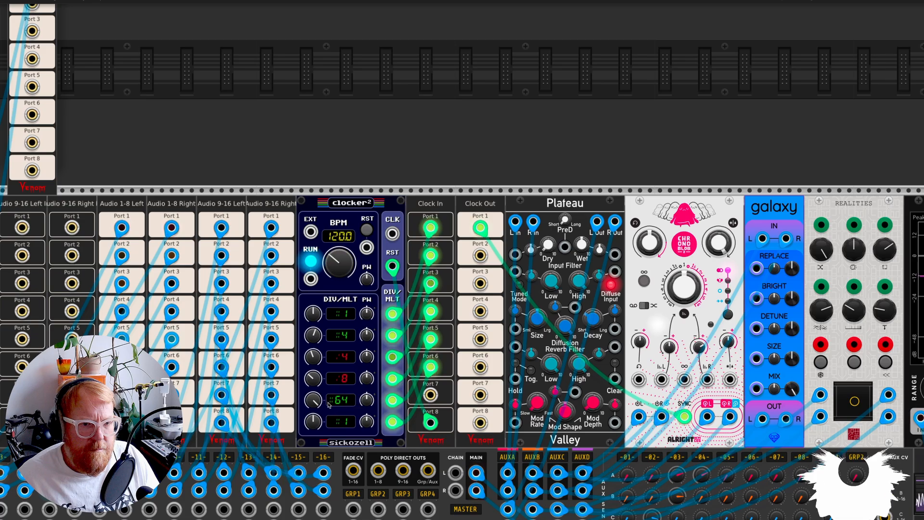
Step: Inspect which modules are triggered by the N3's channel 1 trigger output
{"action": "scroll", "coordinate": [316, 403], "scroll_direction": "down", "scroll_amount": 6}
{"action": "scroll", "coordinate": [287, 346], "scroll_direction": "left", "scroll_amount": 16}
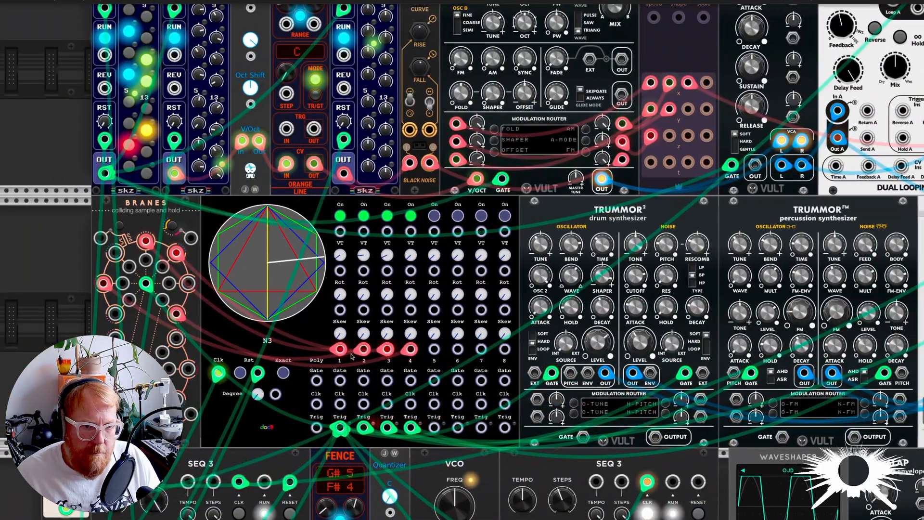
{"action": "scroll", "coordinate": [261, 289], "scroll_direction": "right", "scroll_amount": 1}
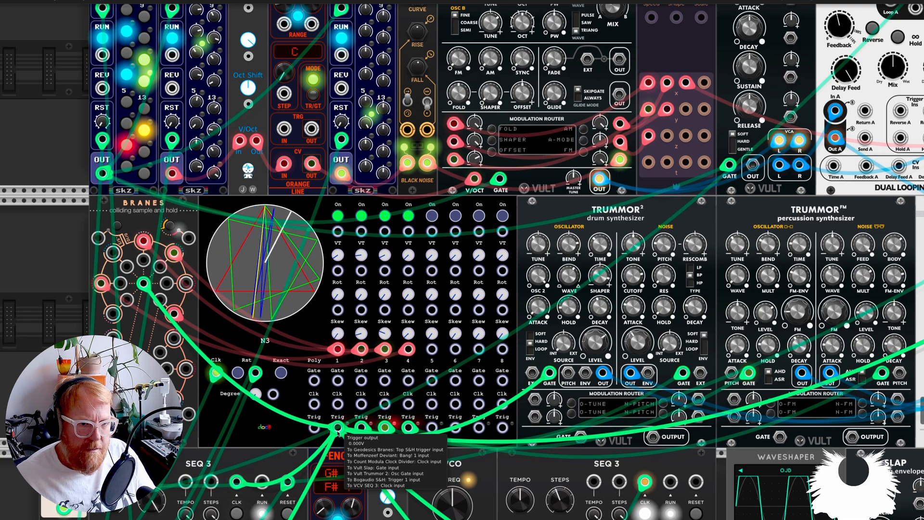
{"action": "scroll", "coordinate": [337, 428], "scroll_direction": "down", "scroll_amount": 3}
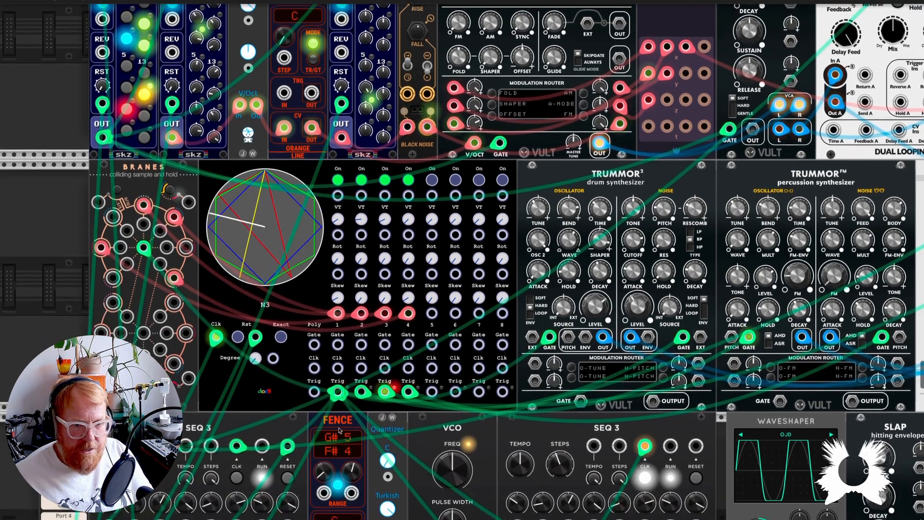
{"action": "scroll", "coordinate": [339, 390], "scroll_direction": "down", "scroll_amount": 4}
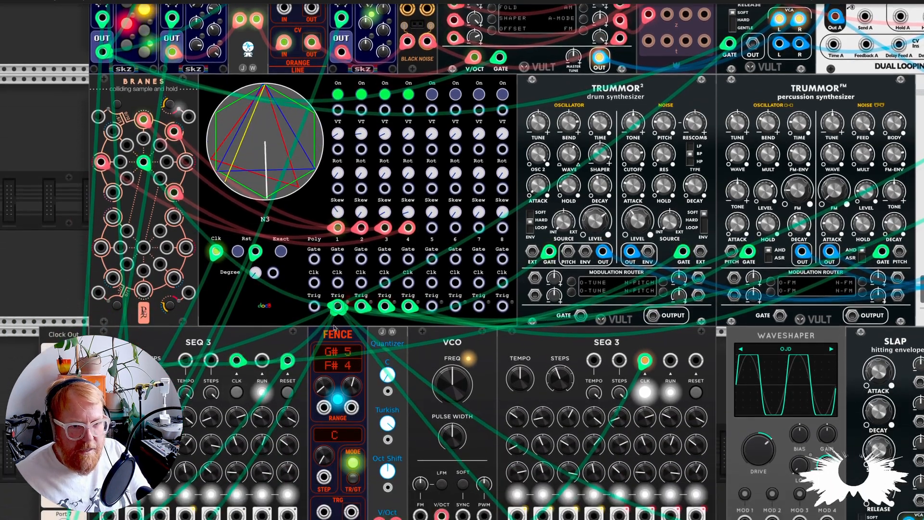
Step: Try a vertex count of 1 on the N3's channel 5
{"action": "scroll", "coordinate": [337, 307], "scroll_direction": "up", "scroll_amount": 8}
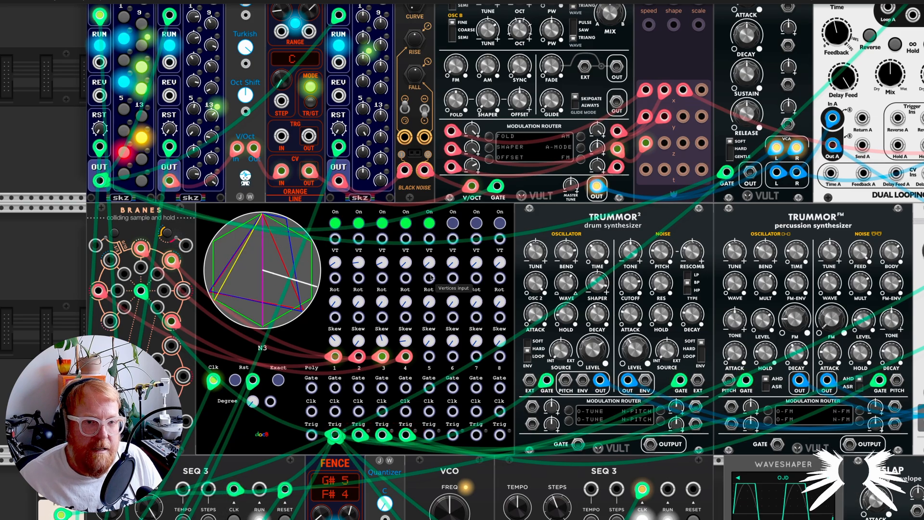
{"action": "left_click_drag", "start_coordinate": [429, 265], "coordinate": [429, 263]}
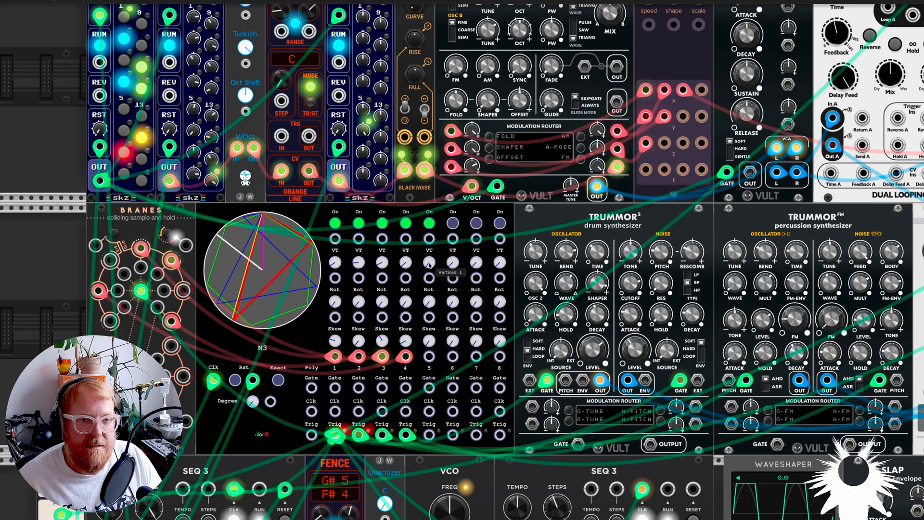
Step: Add a second N3 module in the empty rack space beside BRANES and patch its clock input to Clock Out Port 2
{"action": "scroll", "coordinate": [434, 227], "scroll_direction": "left", "scroll_amount": 14}
{"action": "scroll", "coordinate": [534, 301], "scroll_direction": "right", "scroll_amount": 1}
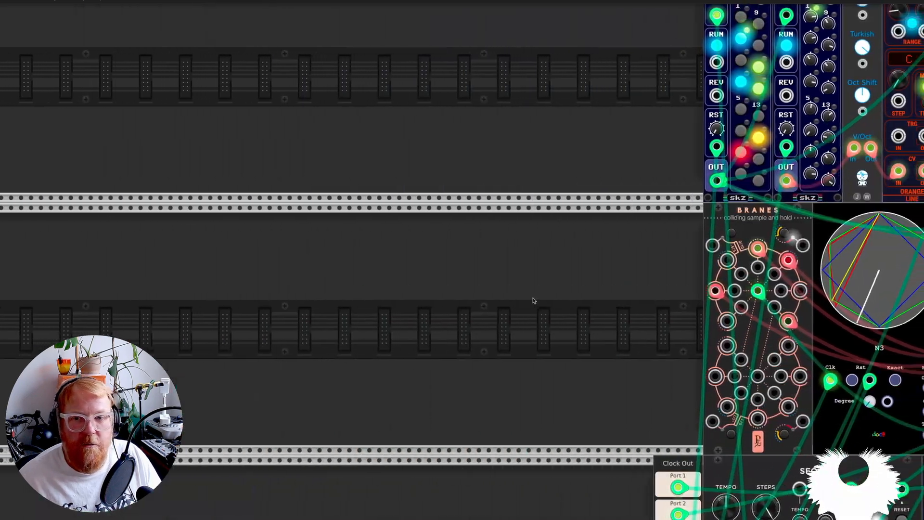
{"action": "right_click", "coordinate": [490, 295]}
{"action": "type", "text": "doc"}
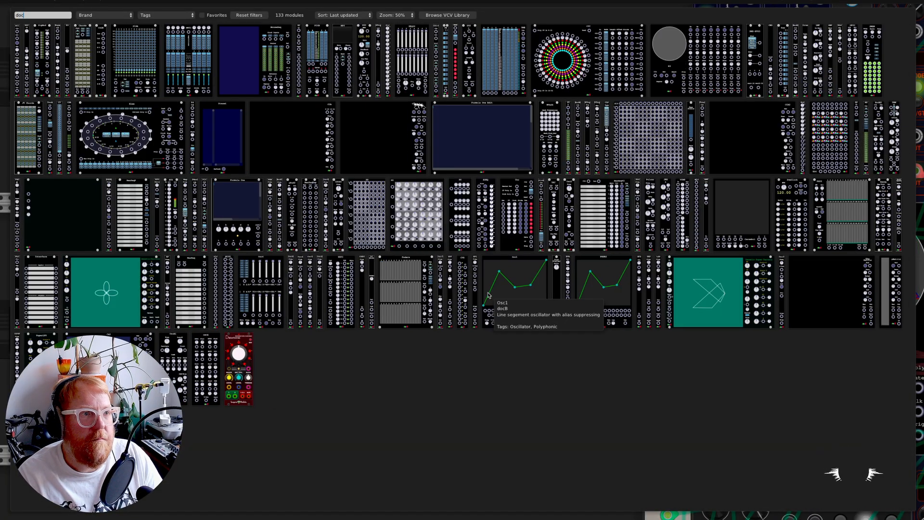
{"action": "left_click", "coordinate": [676, 40]}
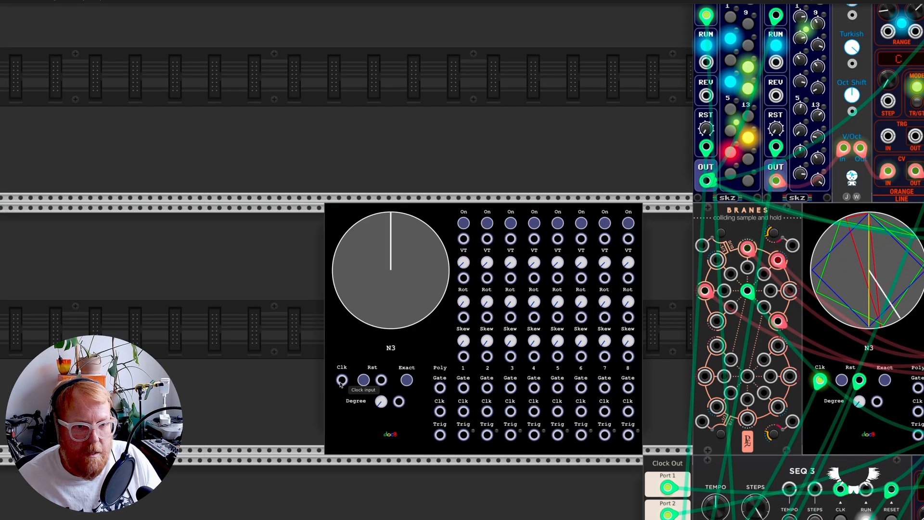
{"action": "left_click_drag", "start_coordinate": [342, 382], "coordinate": [667, 480]}
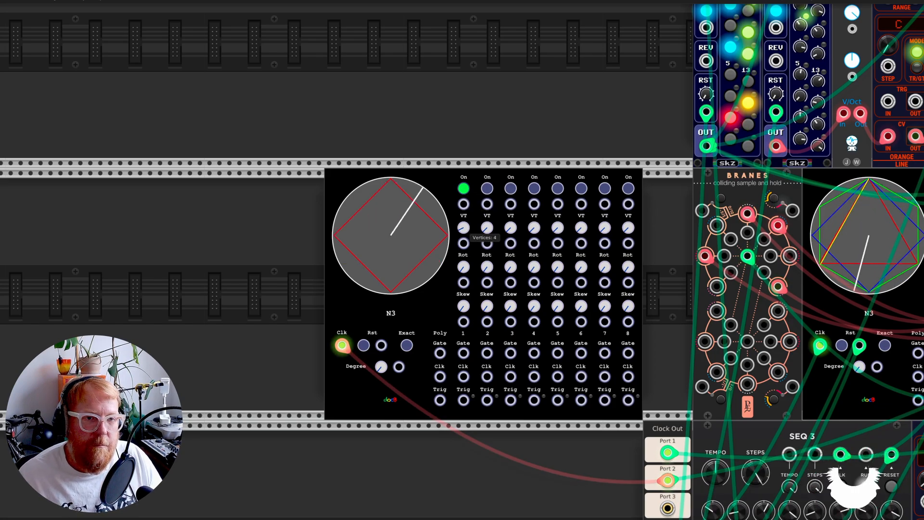
Step: On the new N3's channel 1, try six vertices, a skew factor of 196.55 and back to 0, the rotation, and two vertices
{"action": "left_click_drag", "start_coordinate": [463, 227], "coordinate": [463, 225]}
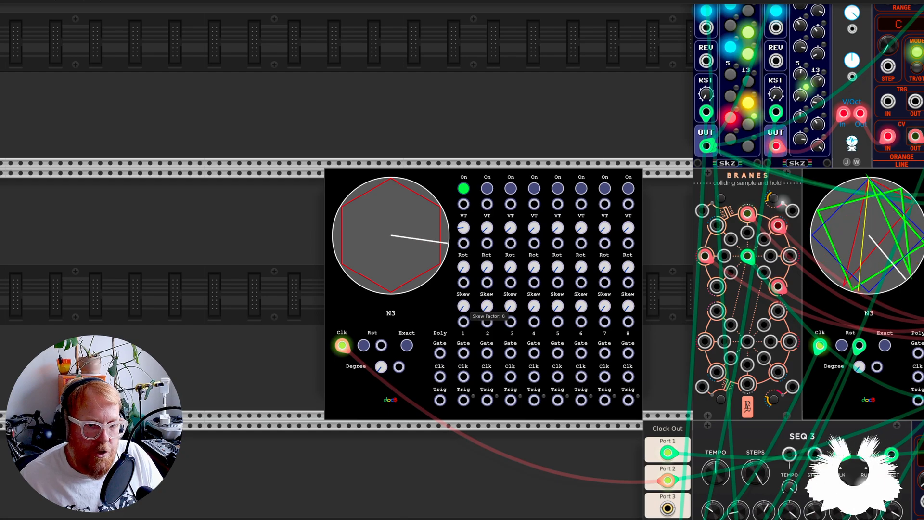
{"action": "left_click_drag", "start_coordinate": [463, 306], "coordinate": [462, 287]}
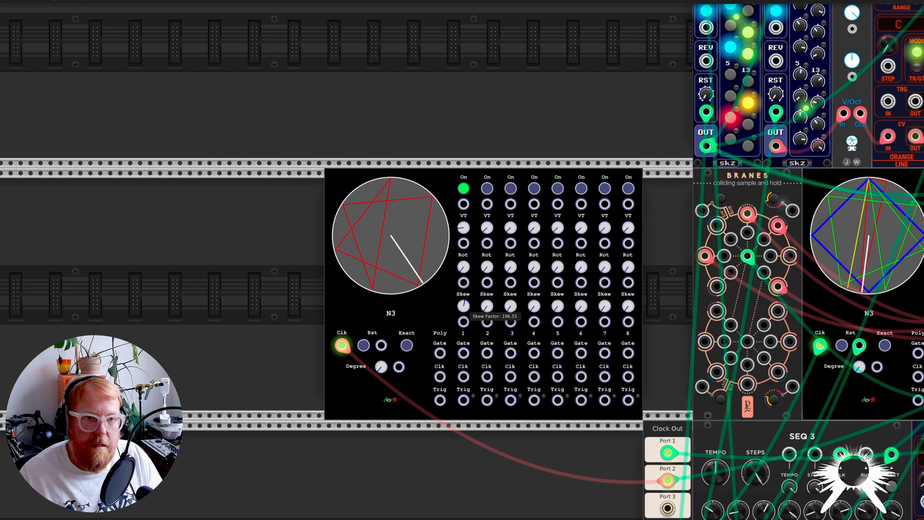
{"action": "left_click_drag", "start_coordinate": [463, 287], "coordinate": [463, 285]}
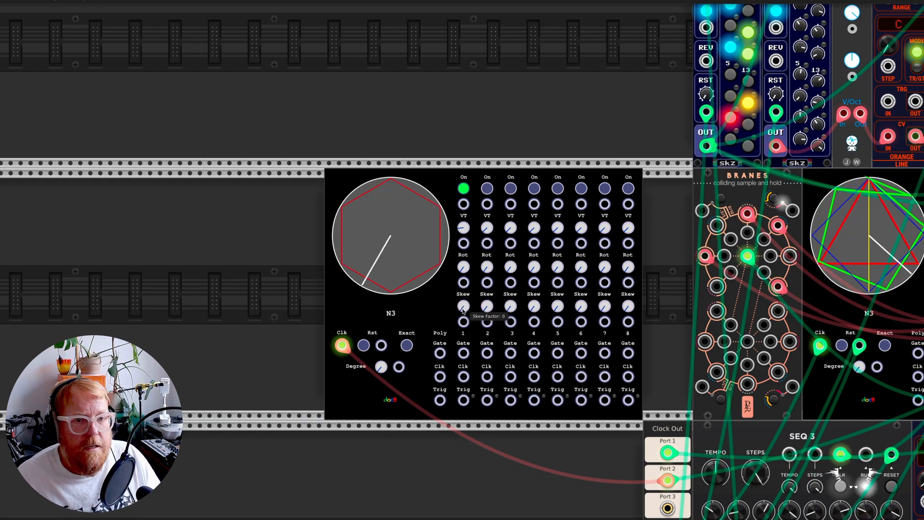
{"action": "left_click_drag", "start_coordinate": [460, 270], "coordinate": [460, 271]}
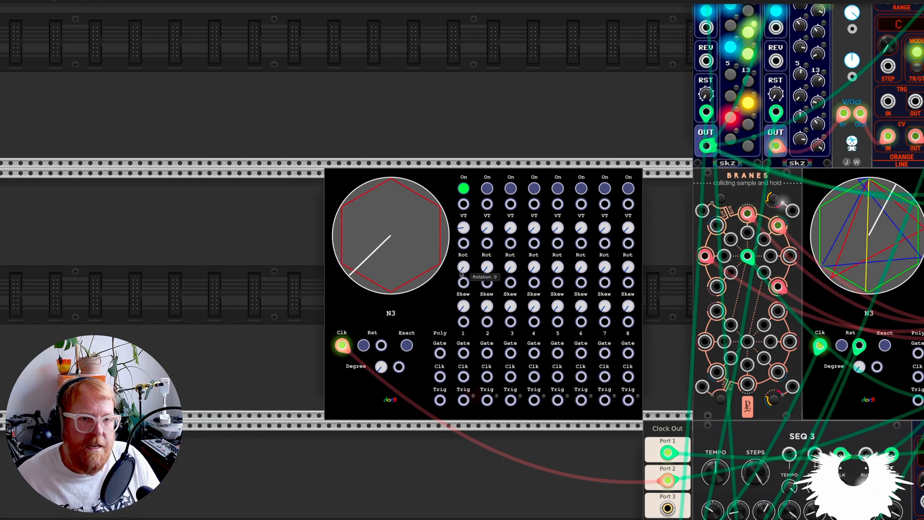
{"action": "left_click_drag", "start_coordinate": [463, 227], "coordinate": [464, 227]}
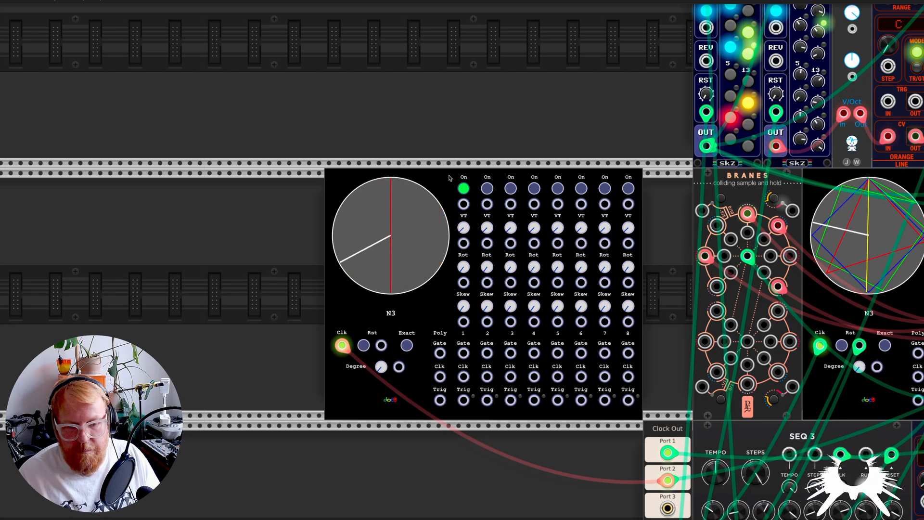
Step: Delete the second N3 module and return to the original N3
{"action": "key", "text": "Delete"}
{"action": "scroll", "coordinate": [517, 197], "scroll_direction": "right", "scroll_amount": 13}
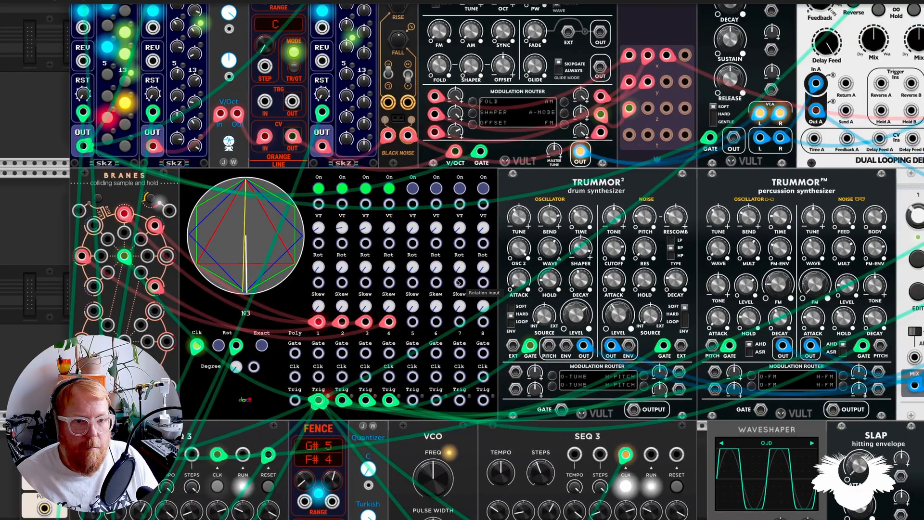
Step: Survey the whole patch from the sequencers and voices across to the patch bays and mixer
{"action": "scroll", "coordinate": [460, 286], "scroll_direction": "down", "scroll_amount": 3}
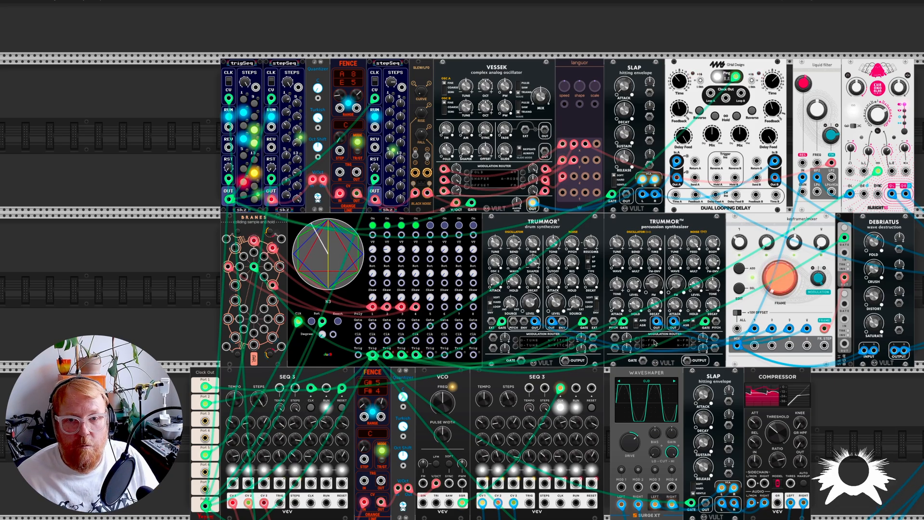
{"action": "scroll", "coordinate": [653, 343], "scroll_direction": "down", "scroll_amount": 3}
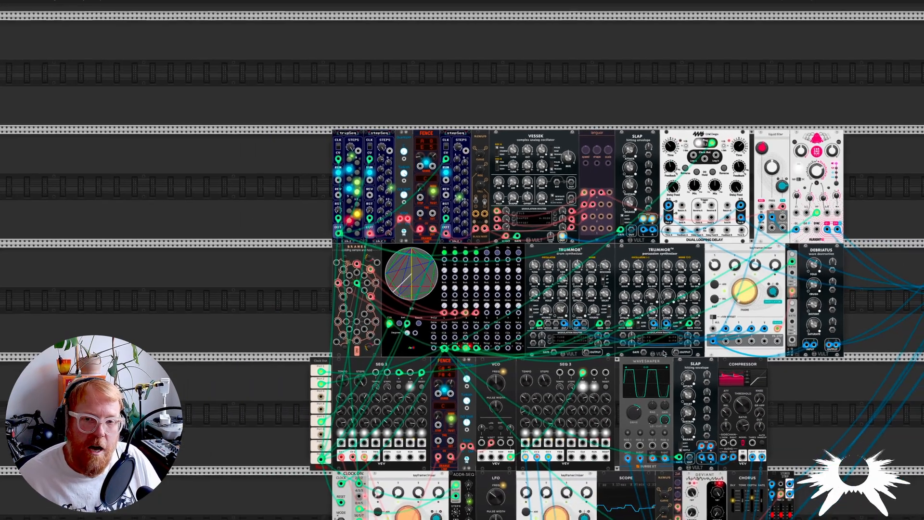
{"action": "scroll", "coordinate": [663, 353], "scroll_direction": "down", "scroll_amount": 1}
{"action": "scroll", "coordinate": [663, 353], "scroll_direction": "right", "scroll_amount": 1}
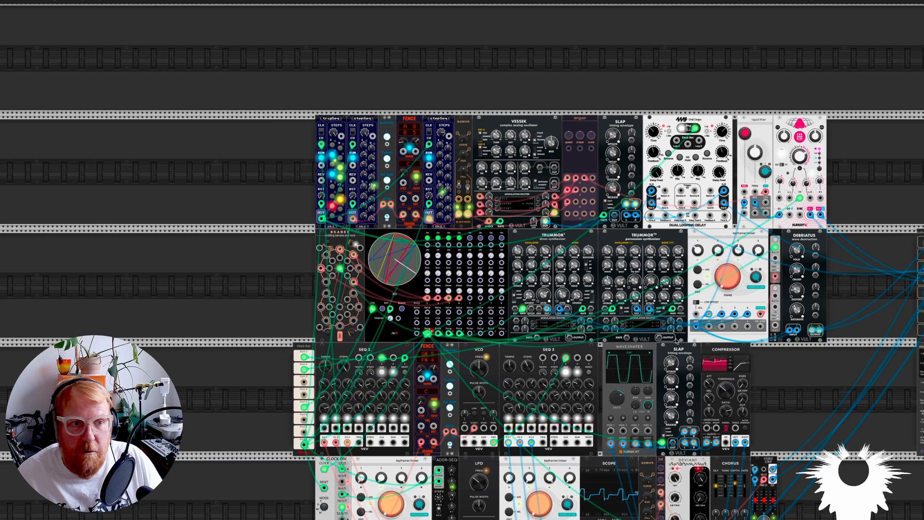
{"action": "scroll", "coordinate": [682, 352], "scroll_direction": "down", "scroll_amount": 1}
{"action": "scroll", "coordinate": [682, 351], "scroll_direction": "right", "scroll_amount": 2}
{"action": "scroll", "coordinate": [682, 352], "scroll_direction": "down", "scroll_amount": 3}
{"action": "scroll", "coordinate": [682, 352], "scroll_direction": "right", "scroll_amount": 6}
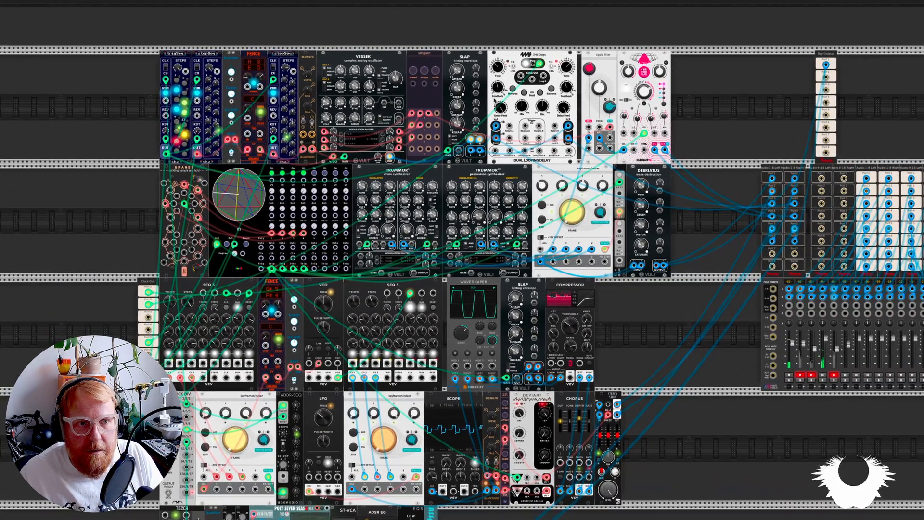
Step: Examine the VESSEK voice and its effects on the top row, and the mixer's channel mute states
{"action": "scroll", "coordinate": [373, 97], "scroll_direction": "up", "scroll_amount": 1}
{"action": "scroll", "coordinate": [373, 97], "scroll_direction": "up", "scroll_amount": 5}
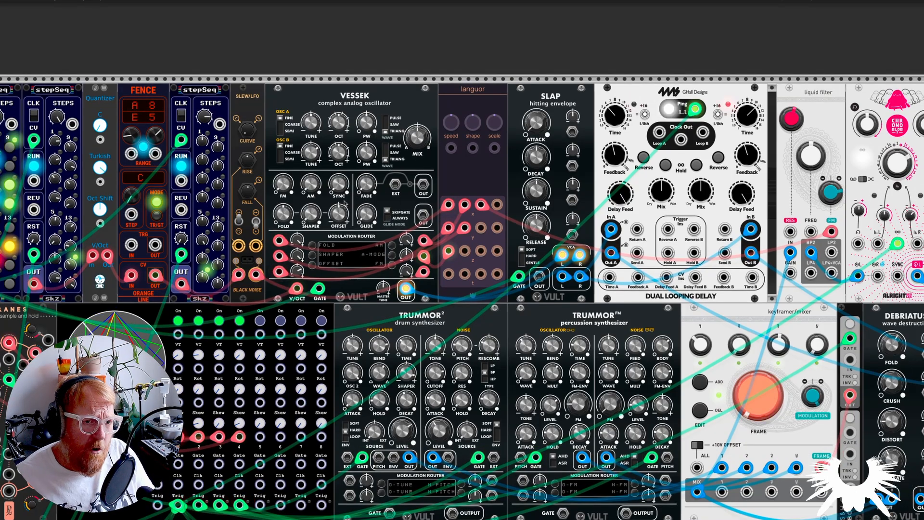
{"action": "scroll", "coordinate": [390, 241], "scroll_direction": "down", "scroll_amount": 1}
{"action": "scroll", "coordinate": [390, 241], "scroll_direction": "down", "scroll_amount": 2}
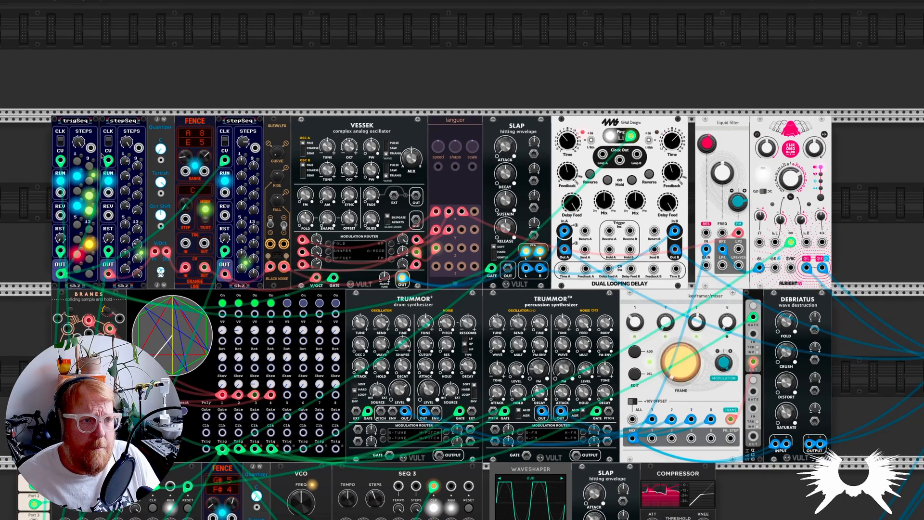
{"action": "scroll", "coordinate": [675, 498], "scroll_direction": "down", "scroll_amount": 10}
{"action": "scroll", "coordinate": [675, 498], "scroll_direction": "right", "scroll_amount": 11}
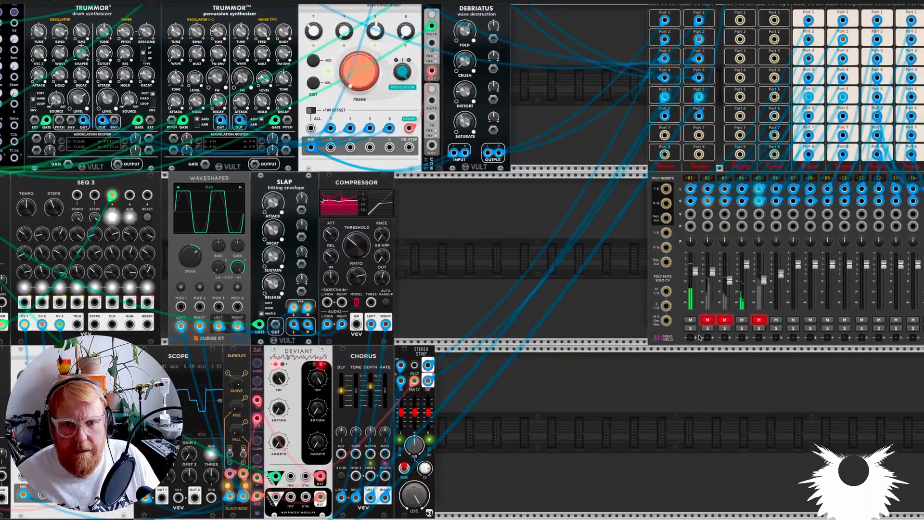
Step: Unmute mixer channel 3 and return to the sequencers that feed the VESSEK voice on the top row
{"action": "left_click", "coordinate": [725, 321]}
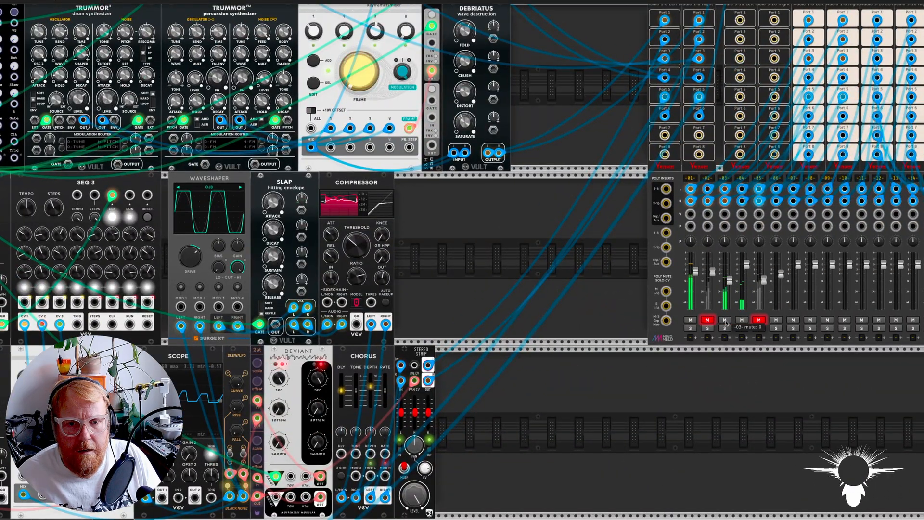
{"action": "scroll", "coordinate": [691, 324], "scroll_direction": "up", "scroll_amount": 10}
{"action": "scroll", "coordinate": [691, 325], "scroll_direction": "left", "scroll_amount": 10}
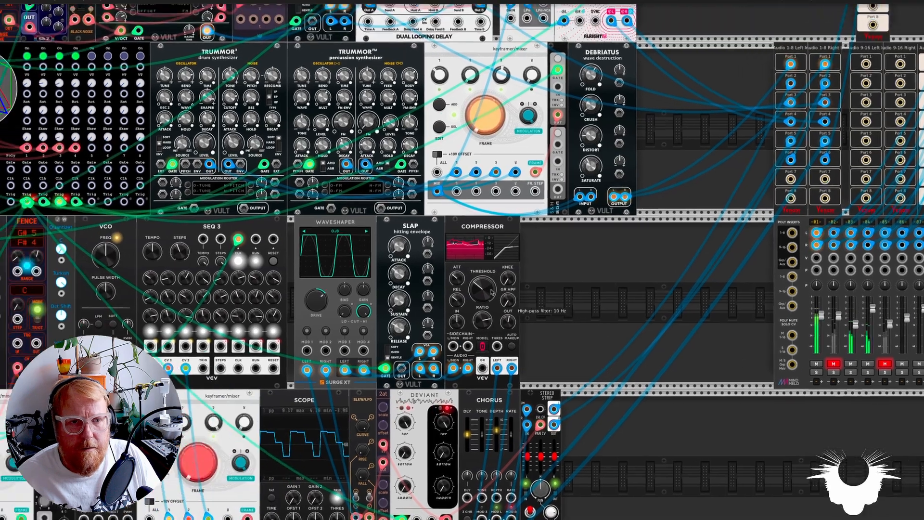
{"action": "scroll", "coordinate": [476, 291], "scroll_direction": "left", "scroll_amount": 6}
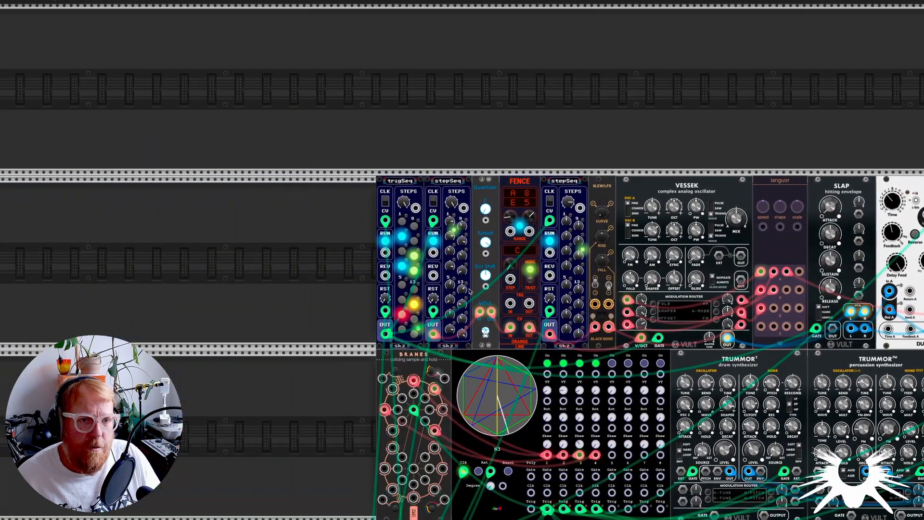
{"action": "scroll", "coordinate": [427, 234], "scroll_direction": "up", "scroll_amount": 2}
{"action": "scroll", "coordinate": [398, 210], "scroll_direction": "up", "scroll_amount": 1}
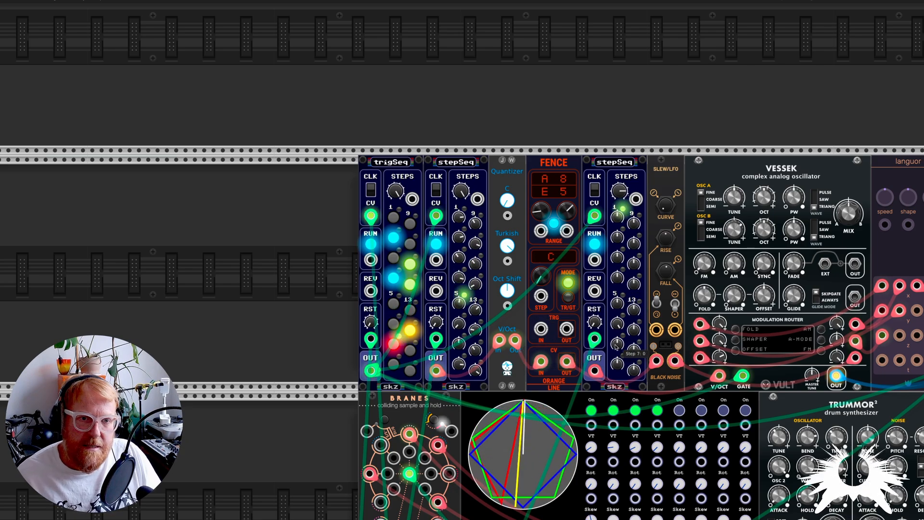
Step: Examine the VESSEK voice's chain from its sequencers, quantizer and languor modulation through the SLAP envelope to the dual looping delay
{"action": "scroll", "coordinate": [743, 273], "scroll_direction": "right", "scroll_amount": 4}
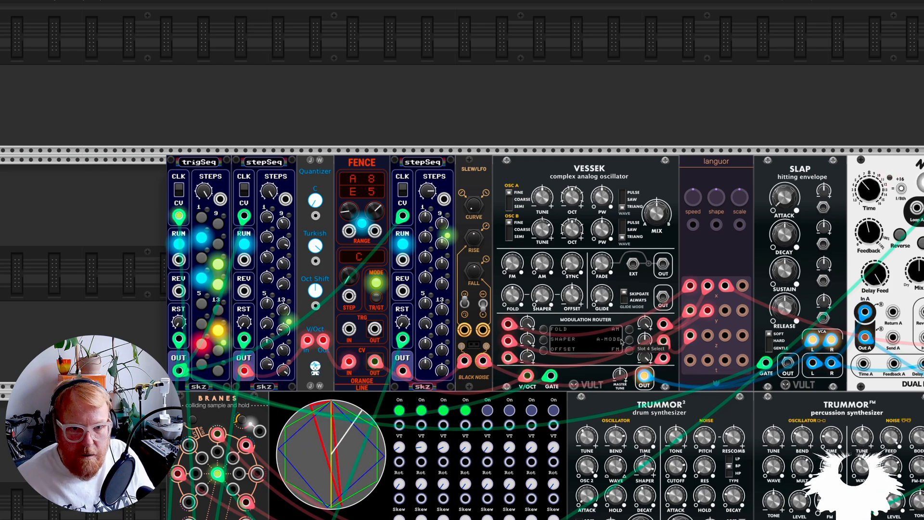
{"action": "left_click_drag", "start_coordinate": [664, 342], "coordinate": [658, 368]}
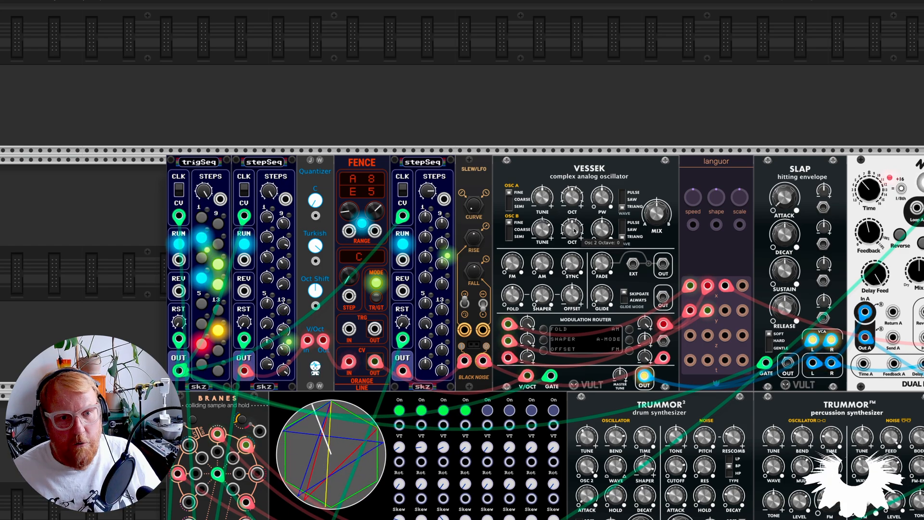
{"action": "scroll", "coordinate": [648, 262], "scroll_direction": "right", "scroll_amount": 7}
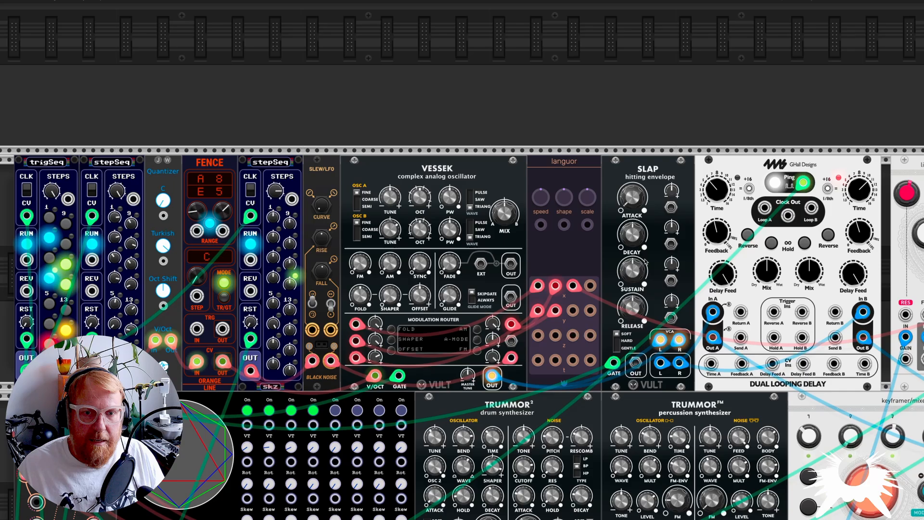
{"action": "scroll", "coordinate": [567, 263], "scroll_direction": "right", "scroll_amount": 6}
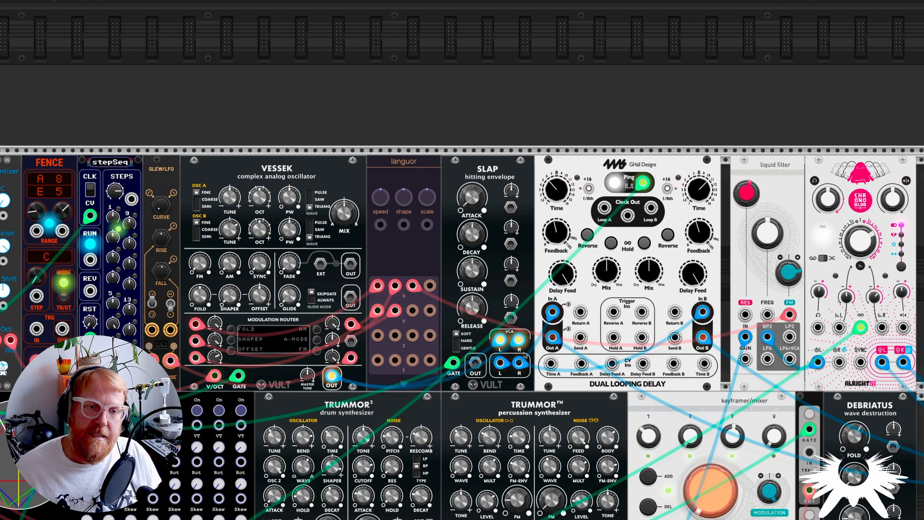
{"action": "left_click_drag", "start_coordinate": [501, 362], "coordinate": [552, 312]}
{"action": "scroll", "coordinate": [506, 358], "scroll_direction": "right", "scroll_amount": 5}
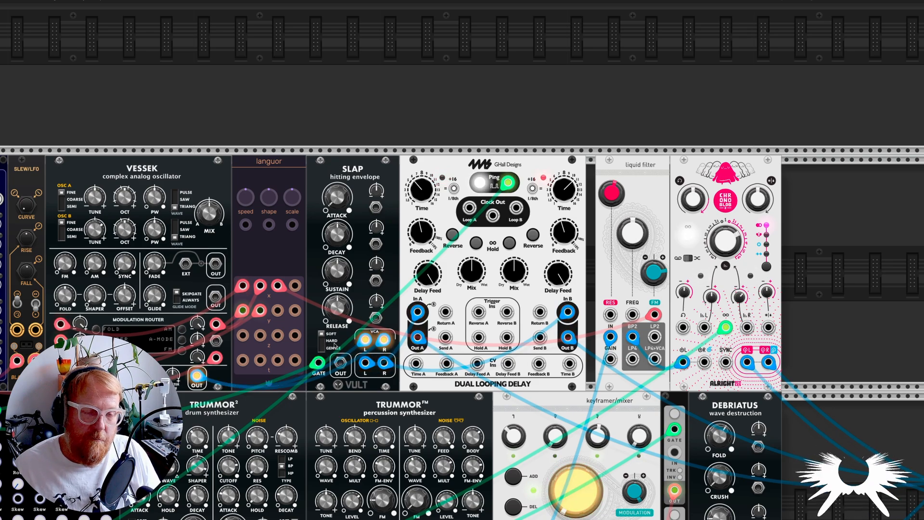
{"action": "mouse_move", "coordinate": [365, 339]}
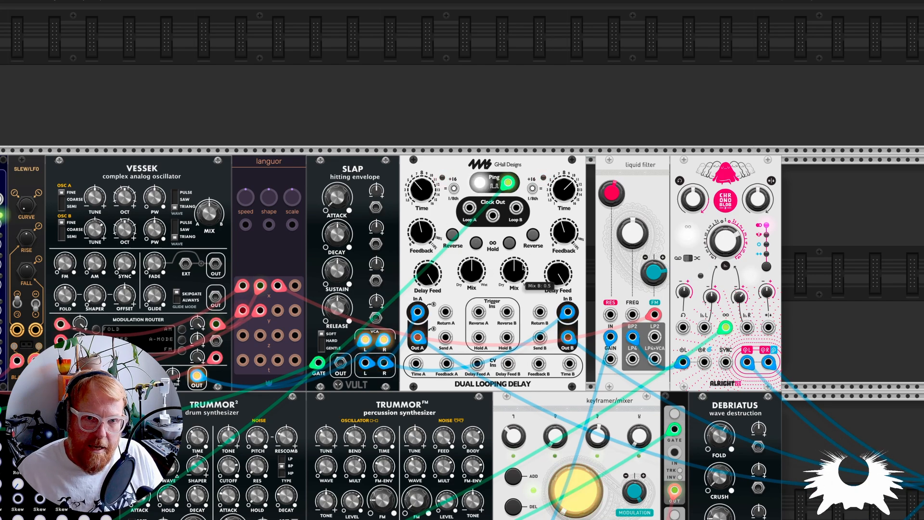
Step: Trace the TRUMMOR drum voices' outputs into the keyframer/mixer's channel inputs
{"action": "scroll", "coordinate": [531, 314], "scroll_direction": "down", "scroll_amount": 1}
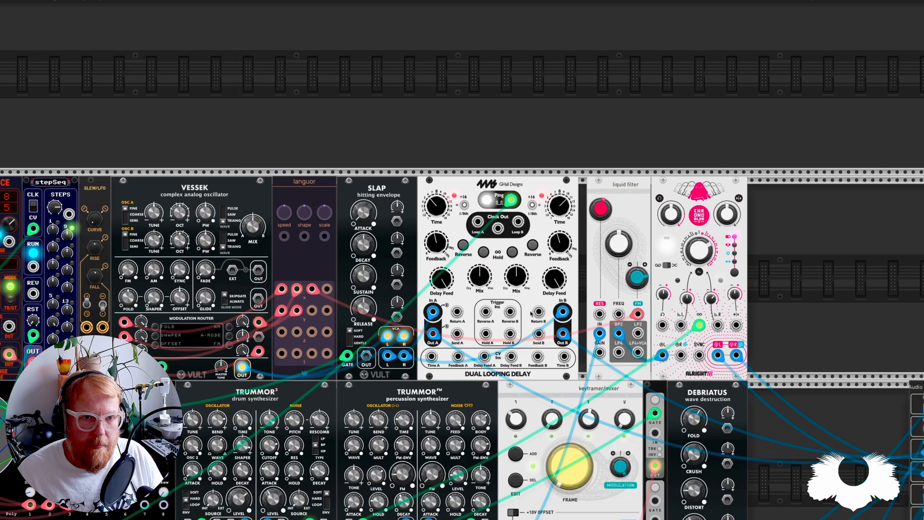
{"action": "scroll", "coordinate": [531, 314], "scroll_direction": "down", "scroll_amount": 2}
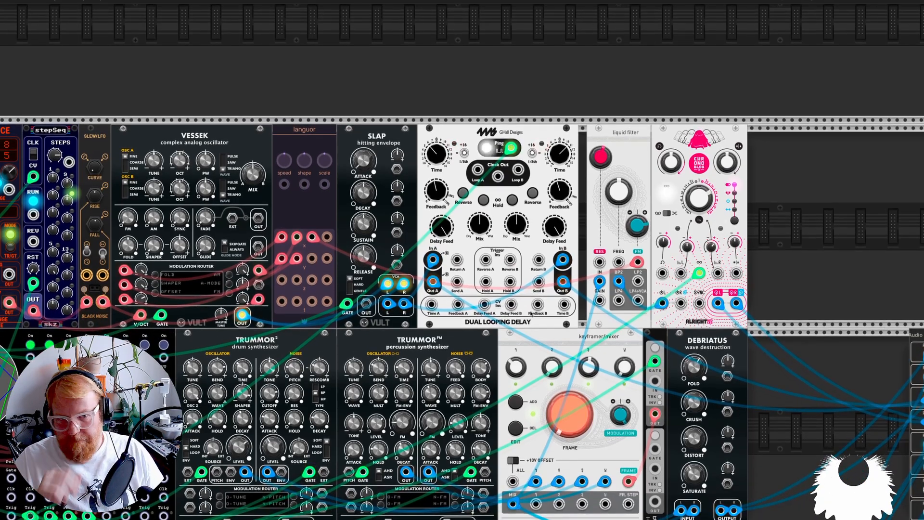
{"action": "scroll", "coordinate": [531, 314], "scroll_direction": "right", "scroll_amount": 8}
{"action": "scroll", "coordinate": [476, 382], "scroll_direction": "down", "scroll_amount": 3}
{"action": "scroll", "coordinate": [475, 382], "scroll_direction": "left", "scroll_amount": 2}
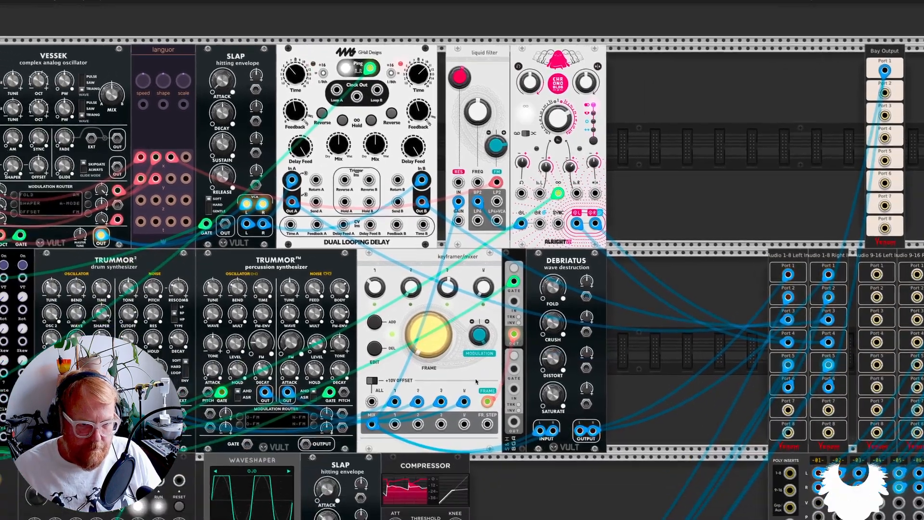
{"action": "scroll", "coordinate": [476, 381], "scroll_direction": "left", "scroll_amount": 7}
{"action": "scroll", "coordinate": [474, 380], "scroll_direction": "right", "scroll_amount": 4}
{"action": "scroll", "coordinate": [471, 378], "scroll_direction": "down", "scroll_amount": 3}
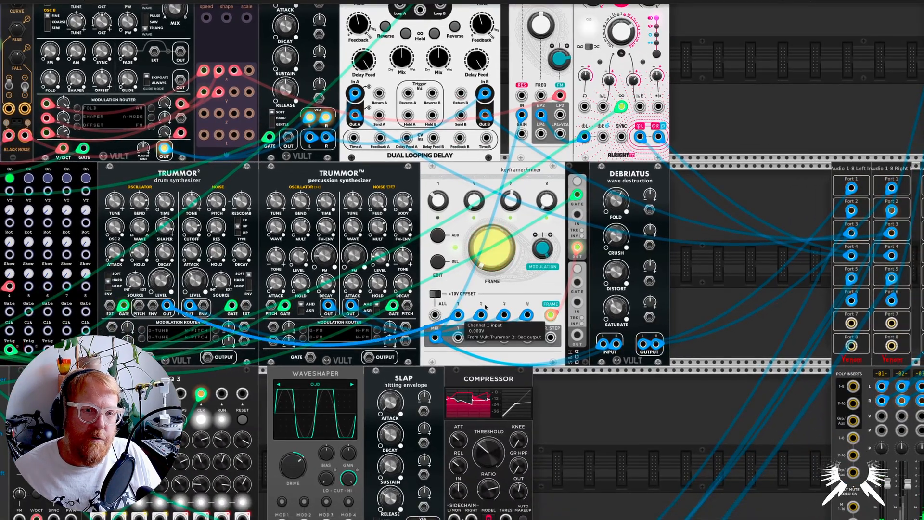
{"action": "scroll", "coordinate": [486, 316], "scroll_direction": "left", "scroll_amount": 4}
{"action": "scroll", "coordinate": [487, 320], "scroll_direction": "down", "scroll_amount": 2}
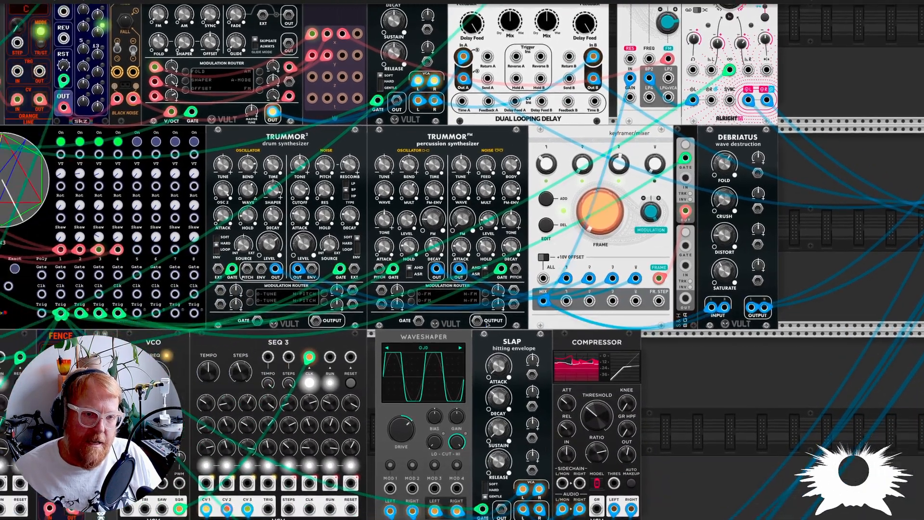
Step: Examine the drum chain from the N3 triggers to the DEBRIATUS wave destruction module and compare it with the row above
{"action": "scroll", "coordinate": [487, 324], "scroll_direction": "down", "scroll_amount": 14}
{"action": "scroll", "coordinate": [486, 325], "scroll_direction": "left", "scroll_amount": 3}
{"action": "scroll", "coordinate": [488, 327], "scroll_direction": "up", "scroll_amount": 18}
{"action": "scroll", "coordinate": [489, 328], "scroll_direction": "right", "scroll_amount": 2}
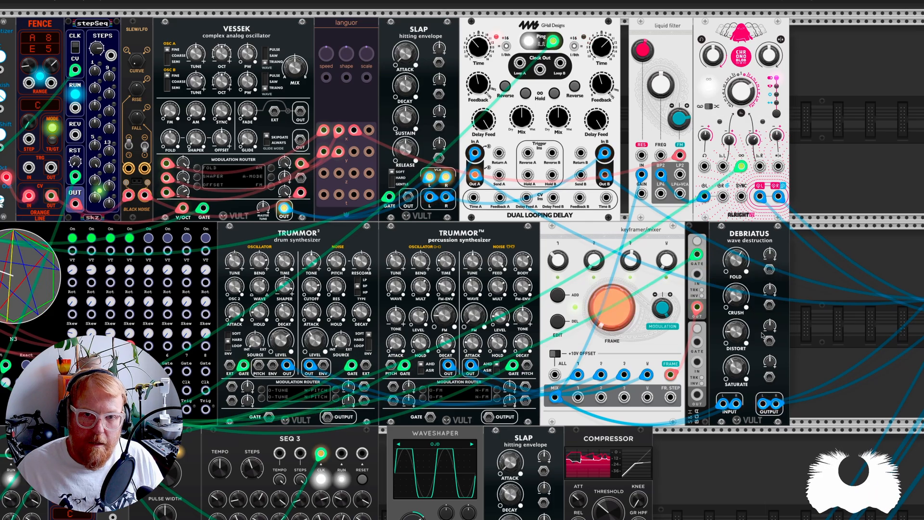
{"action": "scroll", "coordinate": [765, 337], "scroll_direction": "down", "scroll_amount": 2}
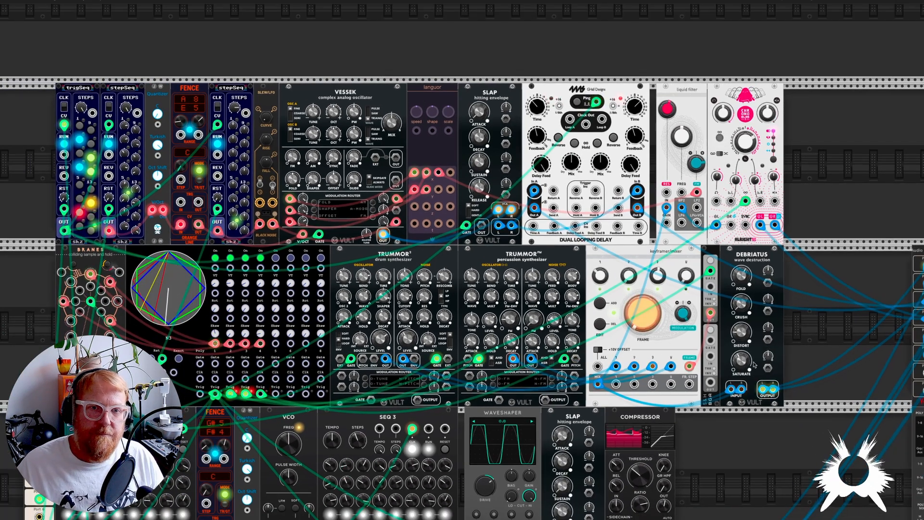
{"action": "scroll", "coordinate": [711, 326], "scroll_direction": "up", "scroll_amount": 2}
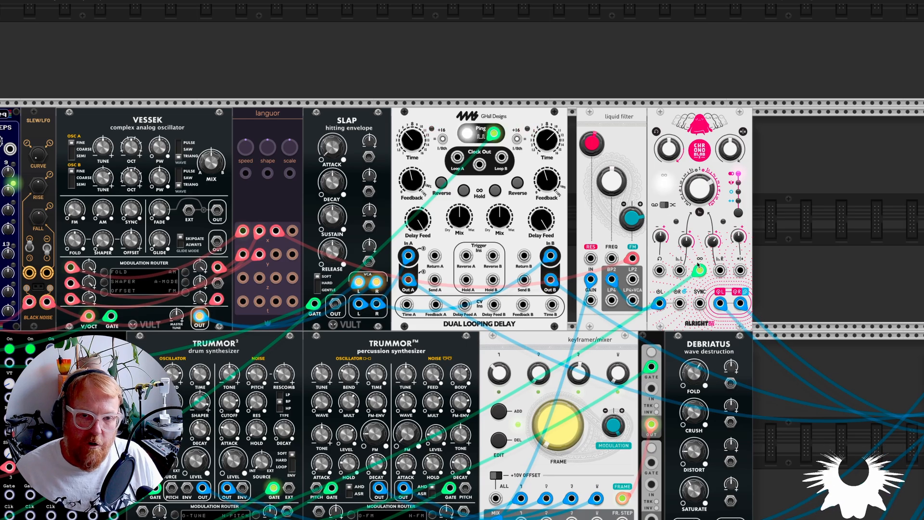
Step: Solo mixer channel 4 and inspect the top row's SLAP envelope, dual looping delay and liquid filter while it plays alone
{"action": "scroll", "coordinate": [699, 260], "scroll_direction": "down", "scroll_amount": 6}
{"action": "scroll", "coordinate": [711, 278], "scroll_direction": "up", "scroll_amount": 8}
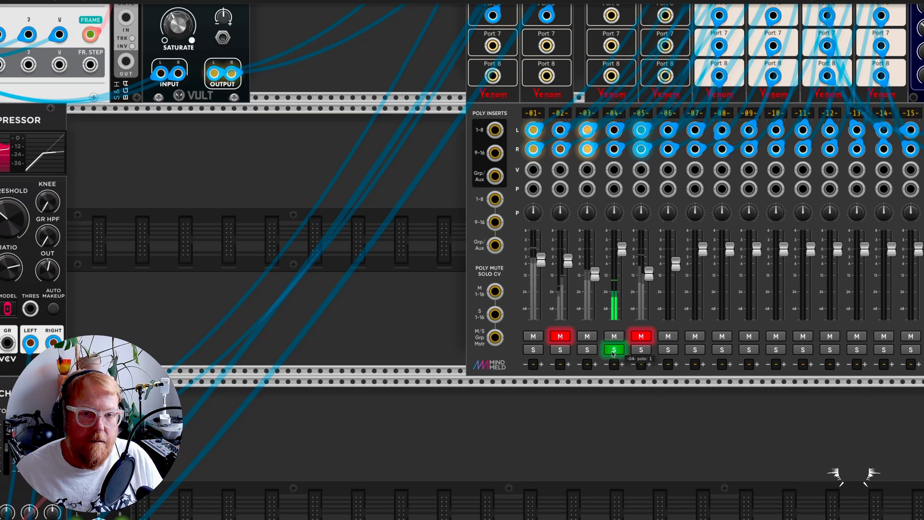
{"action": "scroll", "coordinate": [613, 353], "scroll_direction": "down", "scroll_amount": 4}
{"action": "scroll", "coordinate": [469, 265], "scroll_direction": "up", "scroll_amount": 7}
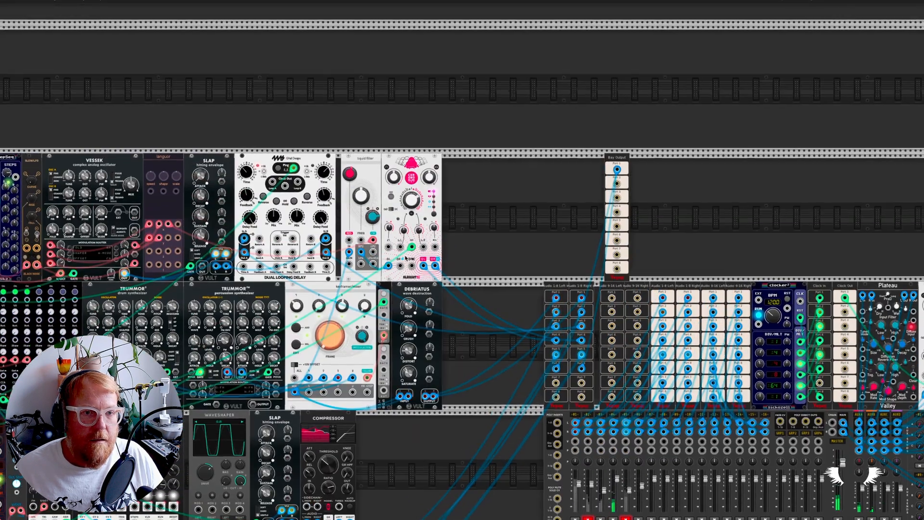
{"action": "scroll", "coordinate": [405, 258], "scroll_direction": "up", "scroll_amount": 3}
{"action": "mouse_move", "coordinate": [352, 234]}
{"action": "scroll", "coordinate": [253, 172], "scroll_direction": "left", "scroll_amount": 5}
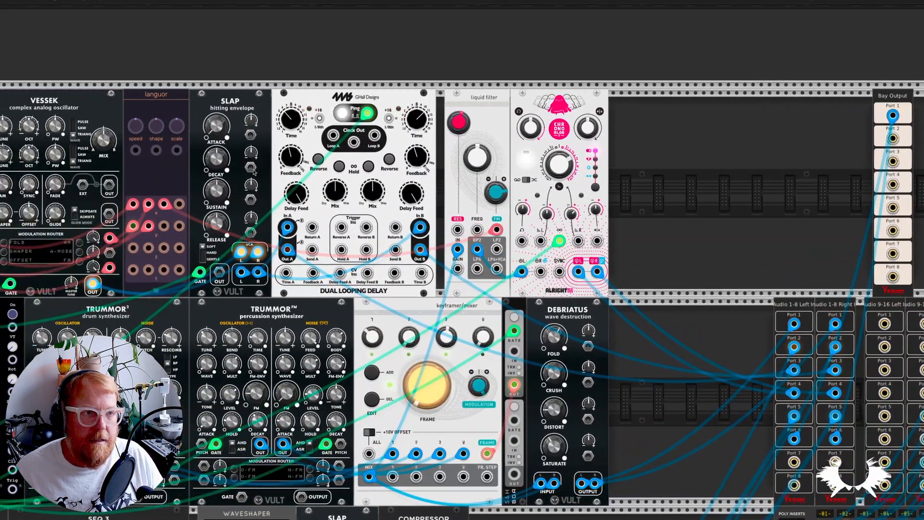
{"action": "mouse_move", "coordinate": [490, 188]}
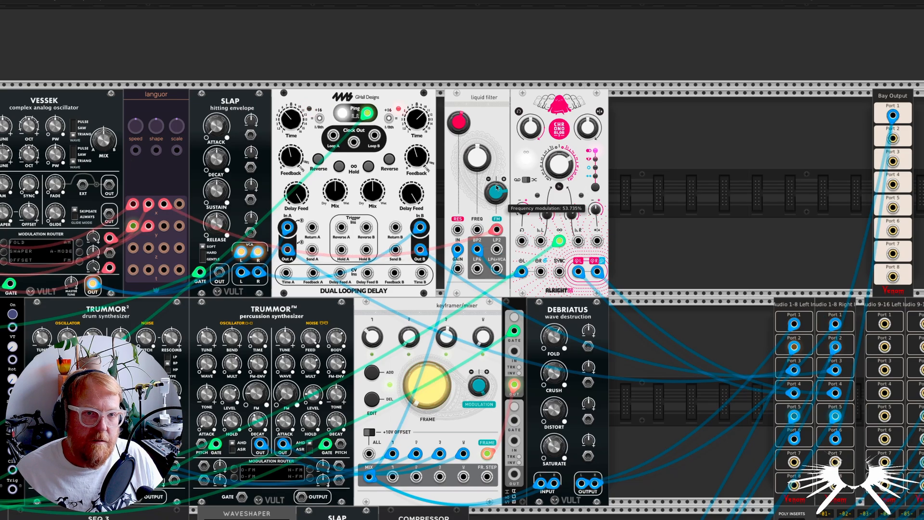
{"action": "scroll", "coordinate": [490, 188], "scroll_direction": "down", "scroll_amount": 10}
{"action": "scroll", "coordinate": [490, 187], "scroll_direction": "right", "scroll_amount": 6}
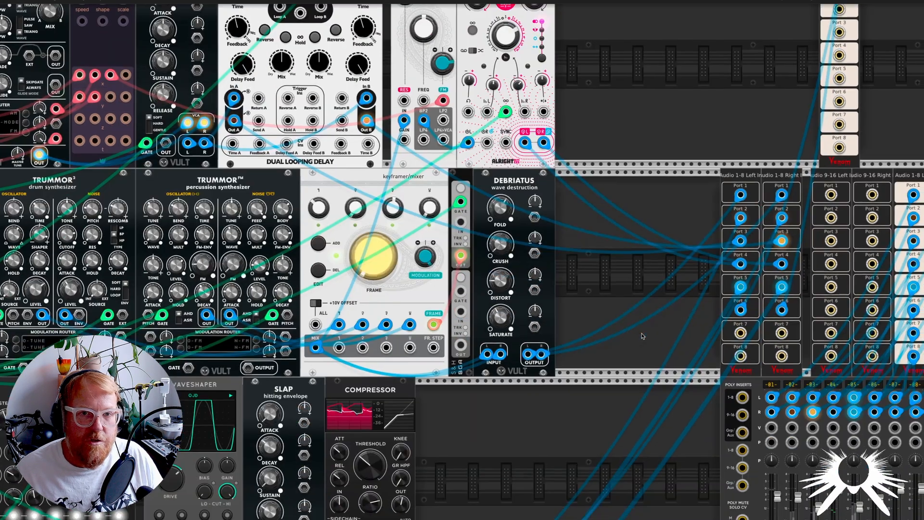
Step: Unmute mixer channel 2 and turn off the solo on channel 4
{"action": "scroll", "coordinate": [633, 335], "scroll_direction": "right", "scroll_amount": 1}
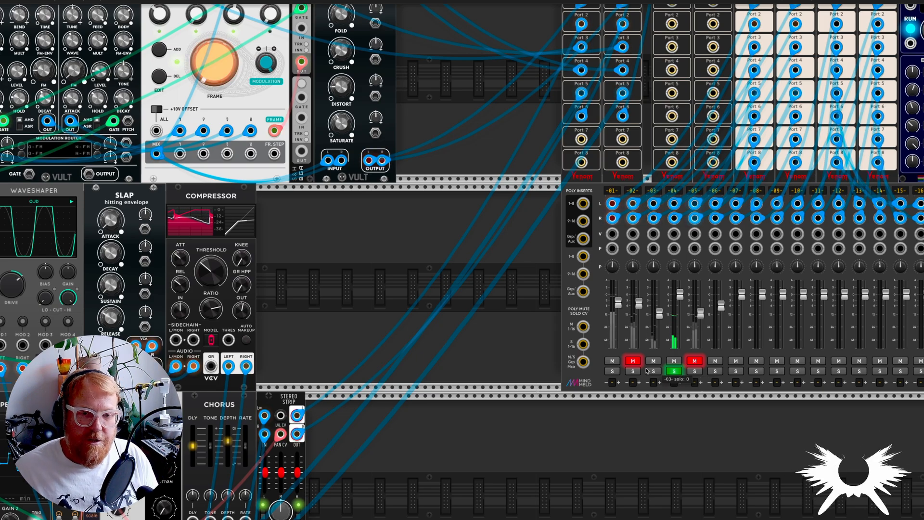
{"action": "left_click", "coordinate": [632, 361]}
{"action": "left_click", "coordinate": [674, 370]}
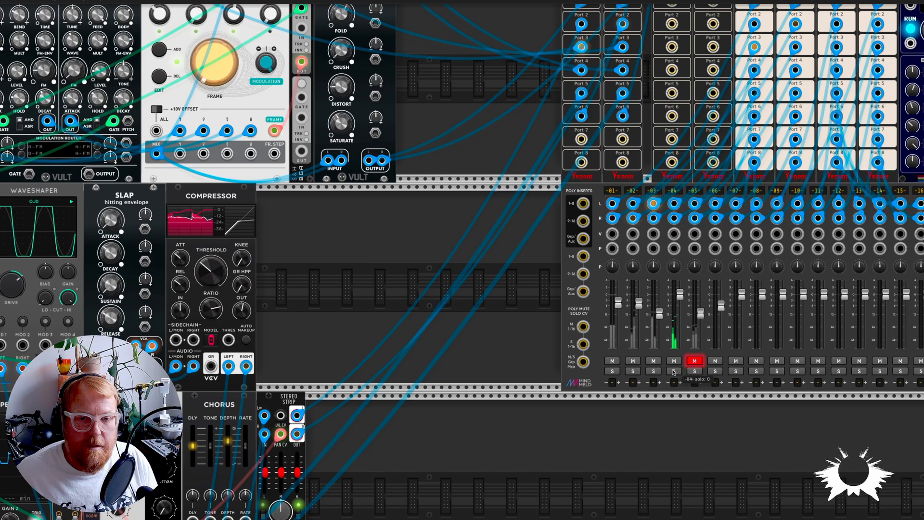
Step: View the whole patch, and solo and unmute mixer channel 5
{"action": "scroll", "coordinate": [443, 412], "scroll_direction": "down", "scroll_amount": 5}
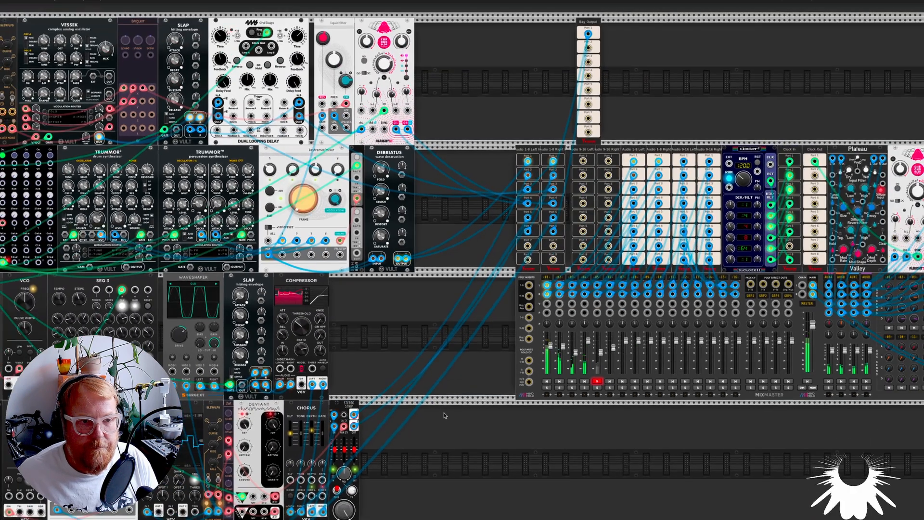
{"action": "scroll", "coordinate": [467, 407], "scroll_direction": "down", "scroll_amount": 5}
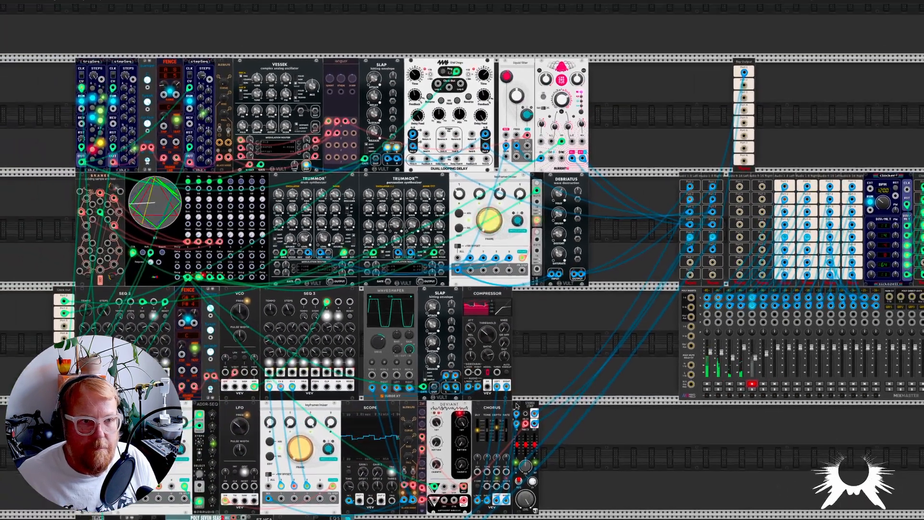
{"action": "scroll", "coordinate": [517, 406], "scroll_direction": "down", "scroll_amount": 3}
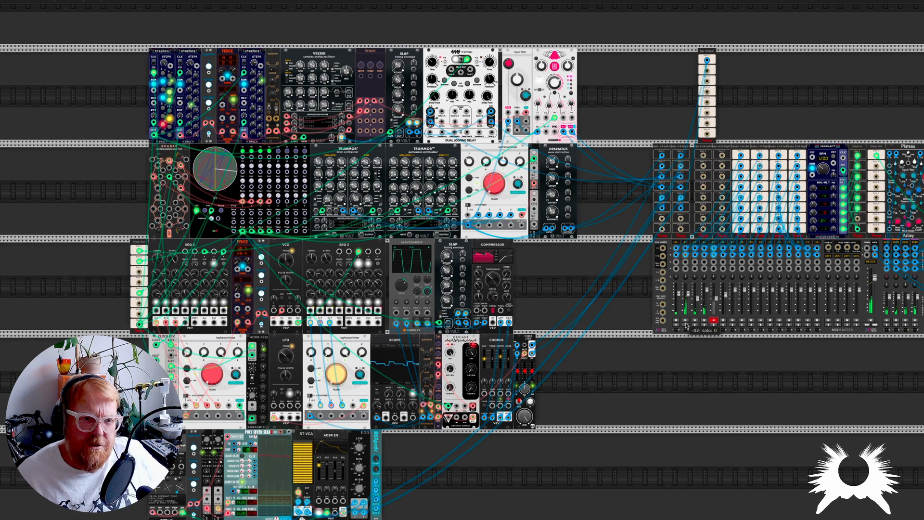
{"action": "left_click", "coordinate": [713, 326]}
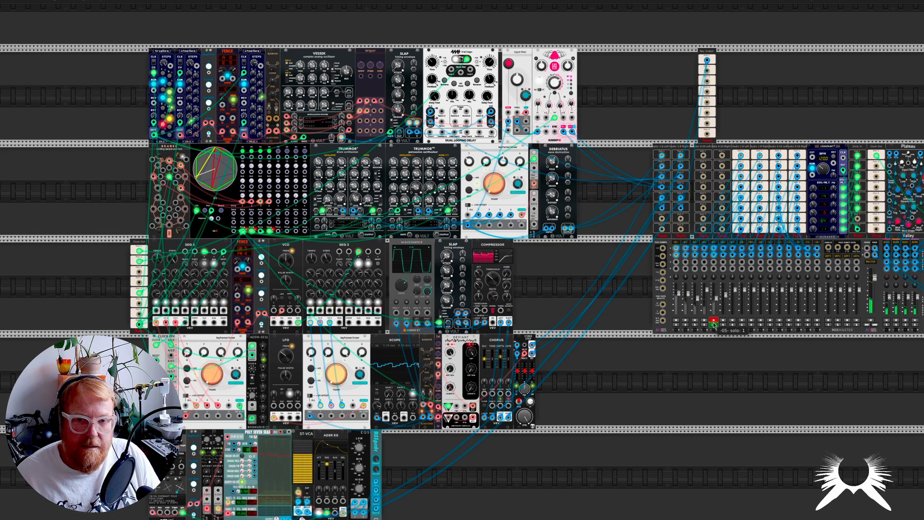
Step: Examine the bottom-row chord voice: TE2CA sequencer, its clock input, quantizer, LFOs, Poly Seven Seas 2, ST-VCA, ADSR EG and EQS
{"action": "scroll", "coordinate": [335, 472], "scroll_direction": "down", "scroll_amount": 5}
{"action": "scroll", "coordinate": [336, 472], "scroll_direction": "left", "scroll_amount": 3}
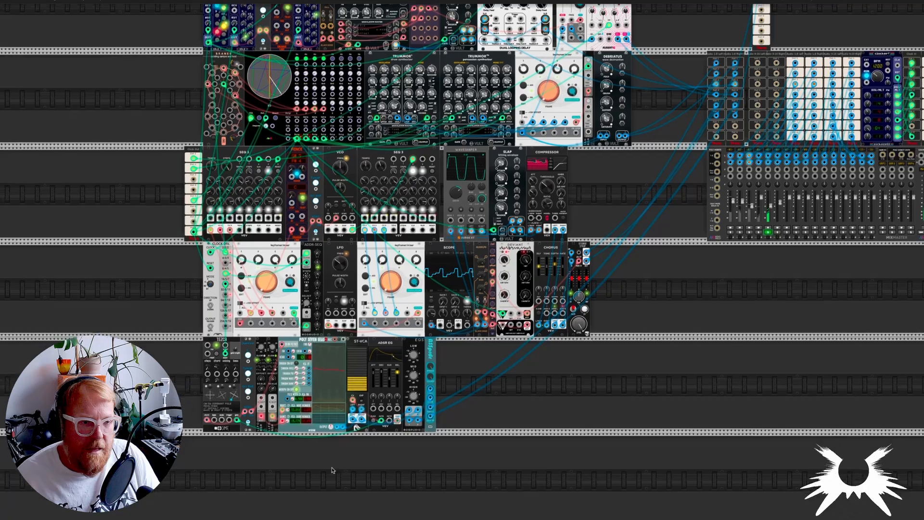
{"action": "scroll", "coordinate": [262, 399], "scroll_direction": "up", "scroll_amount": 5}
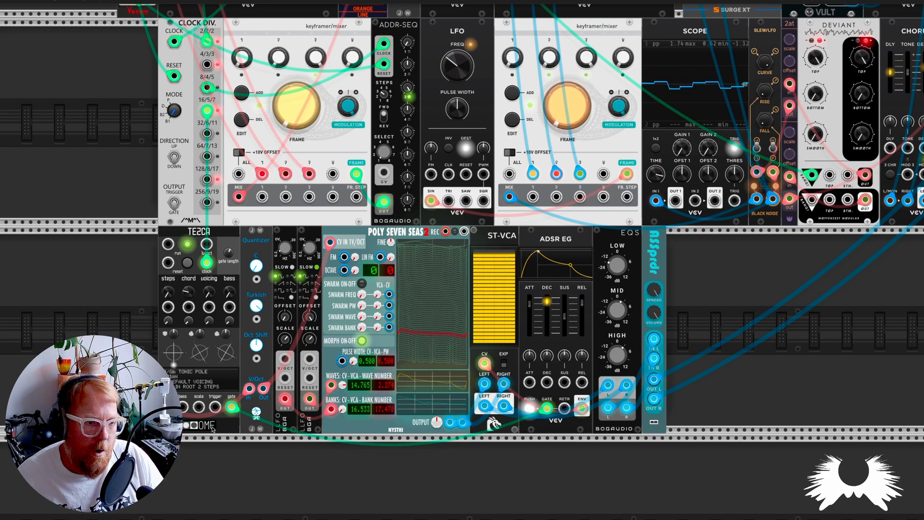
{"action": "right_click", "coordinate": [220, 429]}
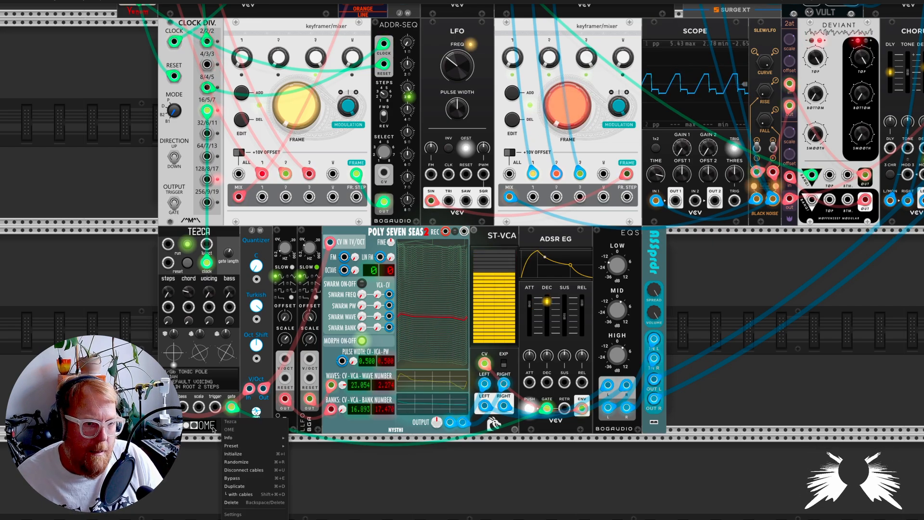
{"action": "left_click", "coordinate": [213, 428]}
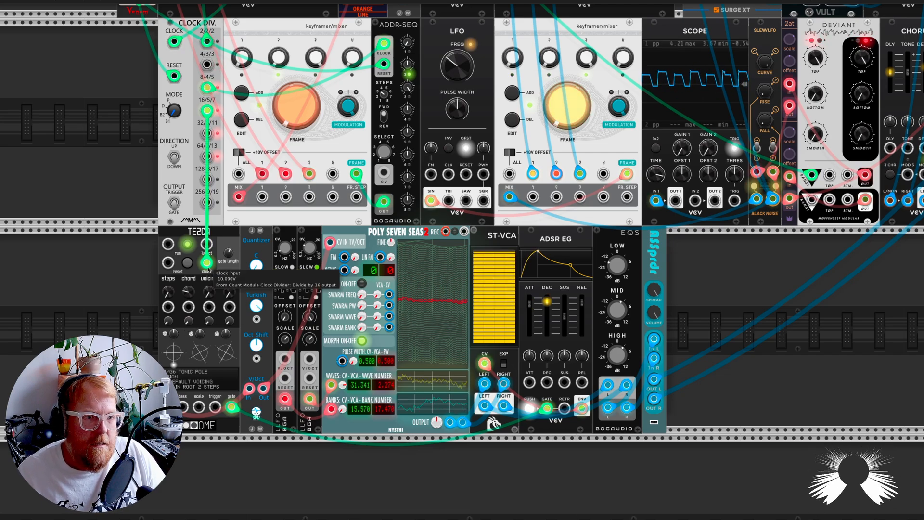
{"action": "scroll", "coordinate": [210, 271], "scroll_direction": "up", "scroll_amount": 3}
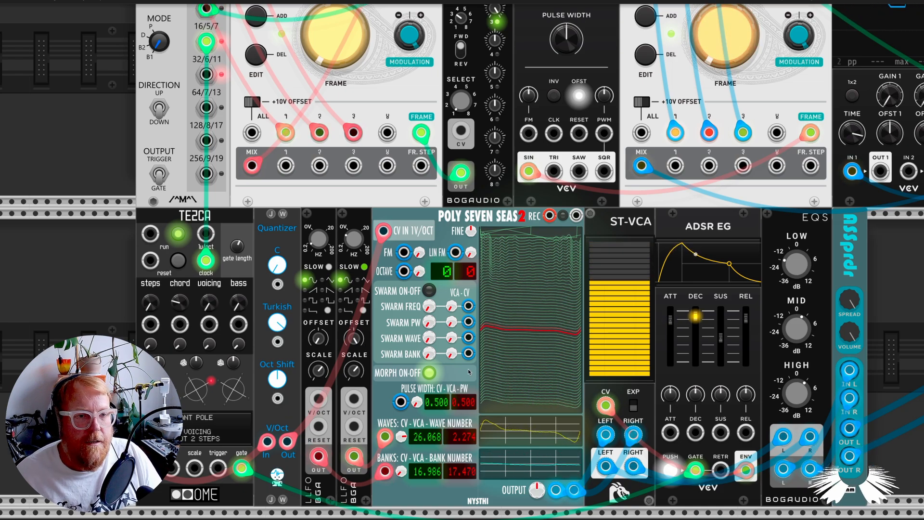
{"action": "scroll", "coordinate": [417, 384], "scroll_direction": "right", "scroll_amount": 3}
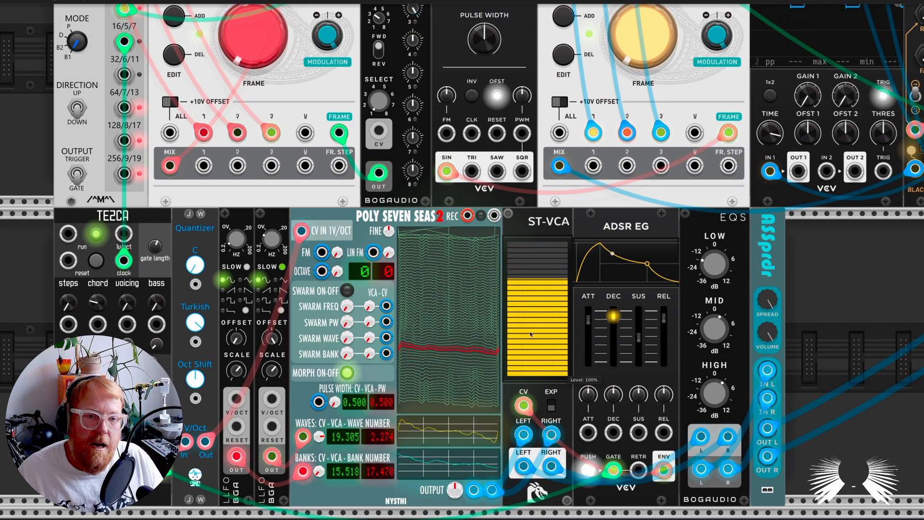
Step: Examine the chord voice's ST-VCA with its level display, and identify the ASSprdr stereo spreader at the end of the row
{"action": "right_click", "coordinate": [524, 222]}
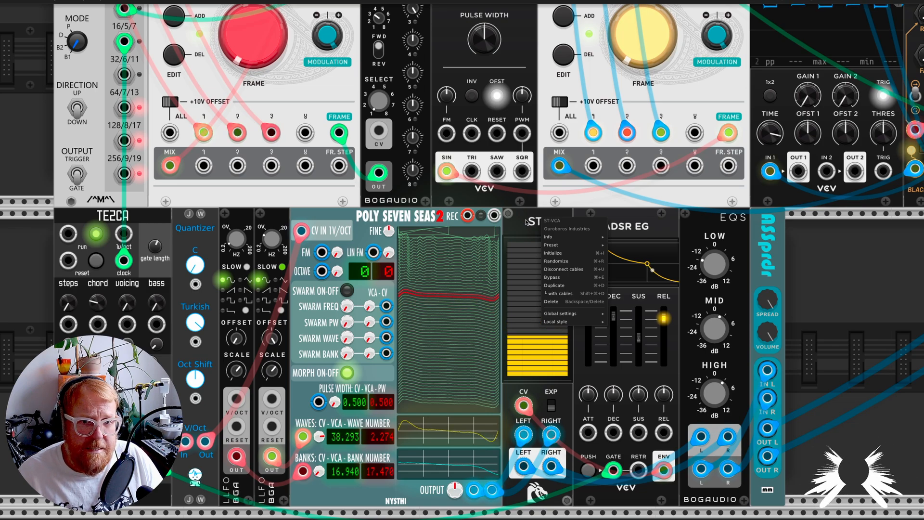
{"action": "left_click", "coordinate": [526, 222]}
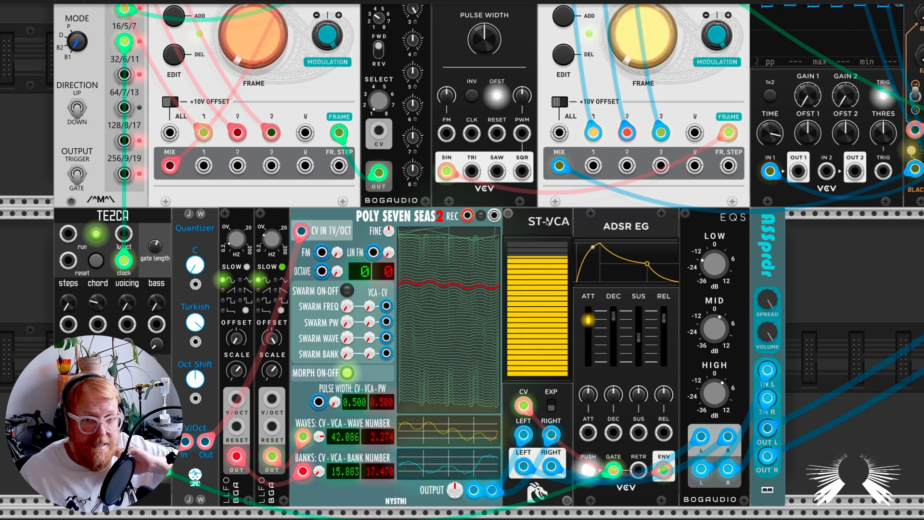
{"action": "right_click", "coordinate": [547, 222]}
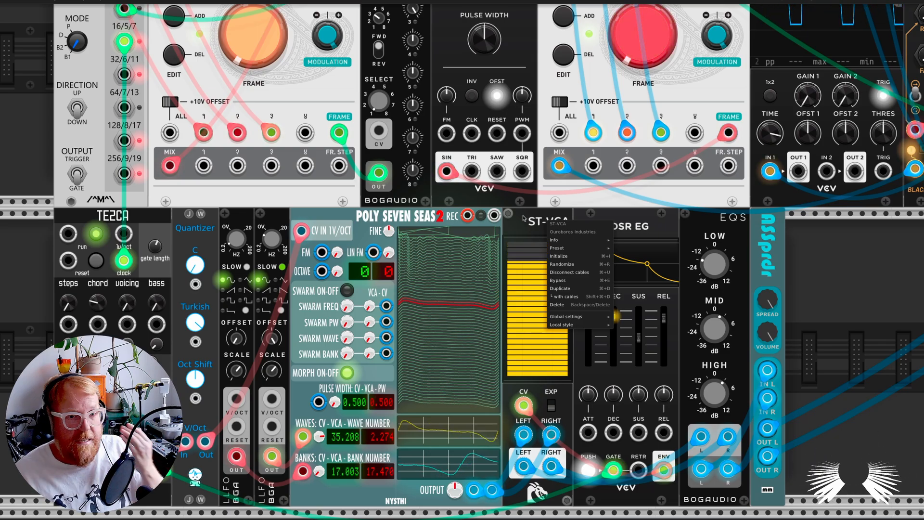
{"action": "left_click", "coordinate": [520, 218]}
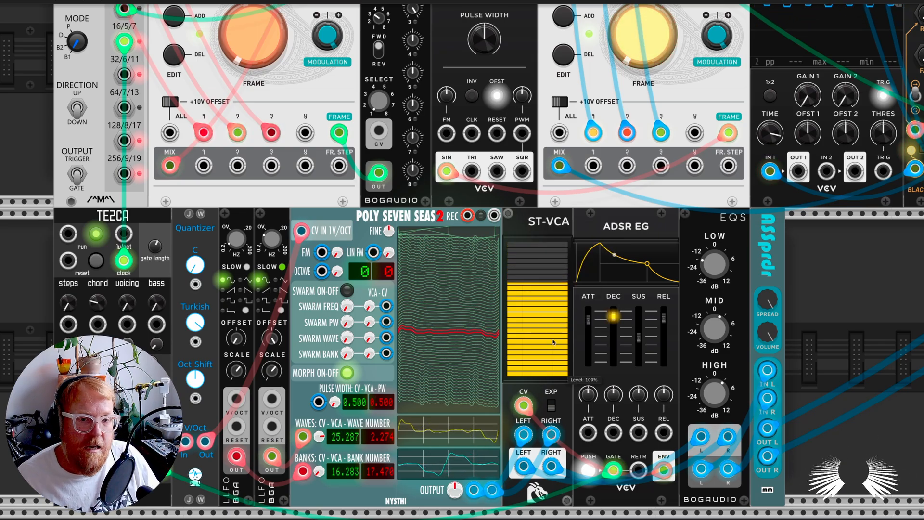
{"action": "scroll", "coordinate": [553, 342], "scroll_direction": "up", "scroll_amount": 2}
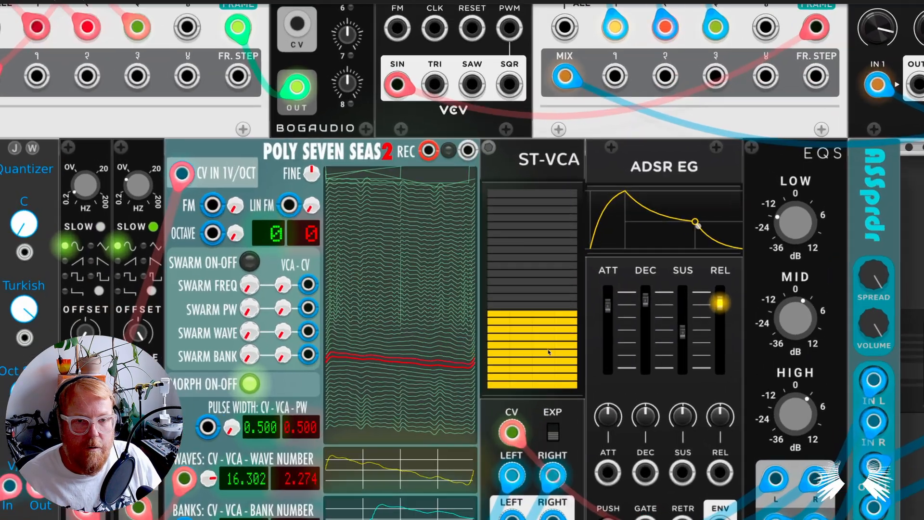
{"action": "scroll", "coordinate": [548, 352], "scroll_direction": "down", "scroll_amount": 2}
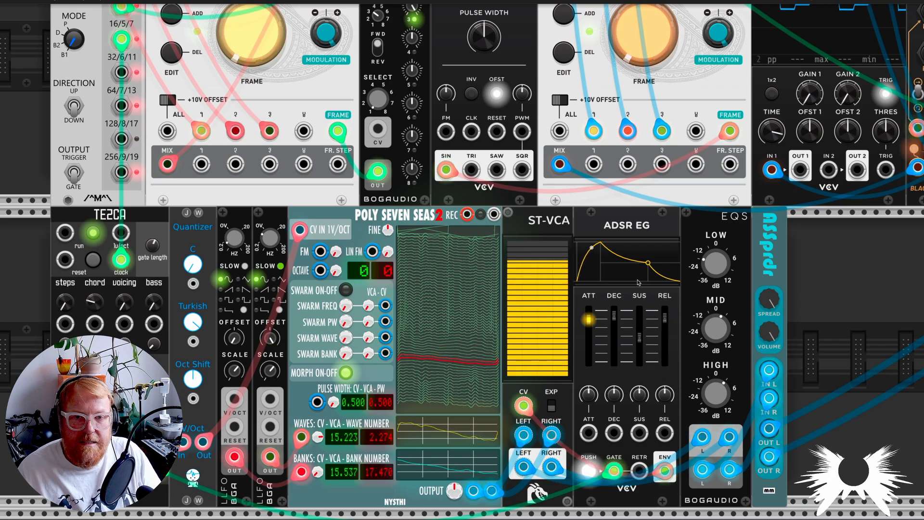
{"action": "right_click", "coordinate": [781, 259]}
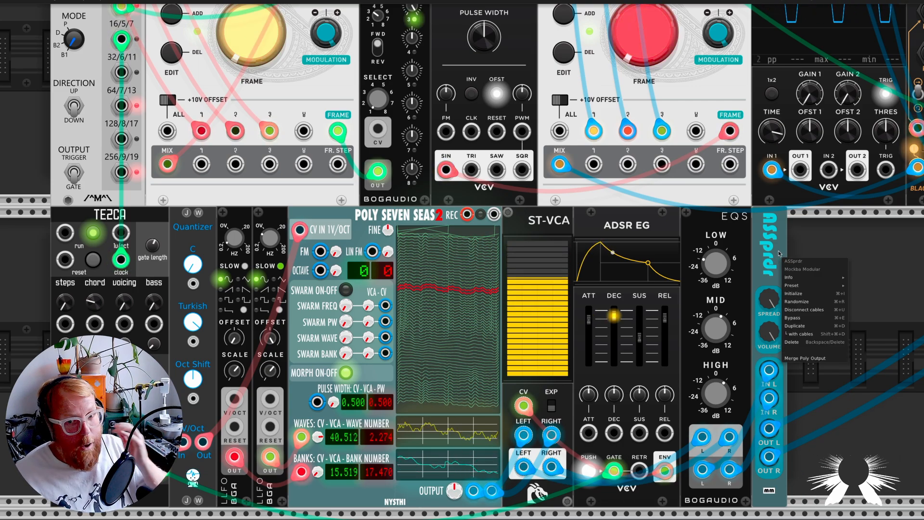
{"action": "left_click", "coordinate": [778, 253]}
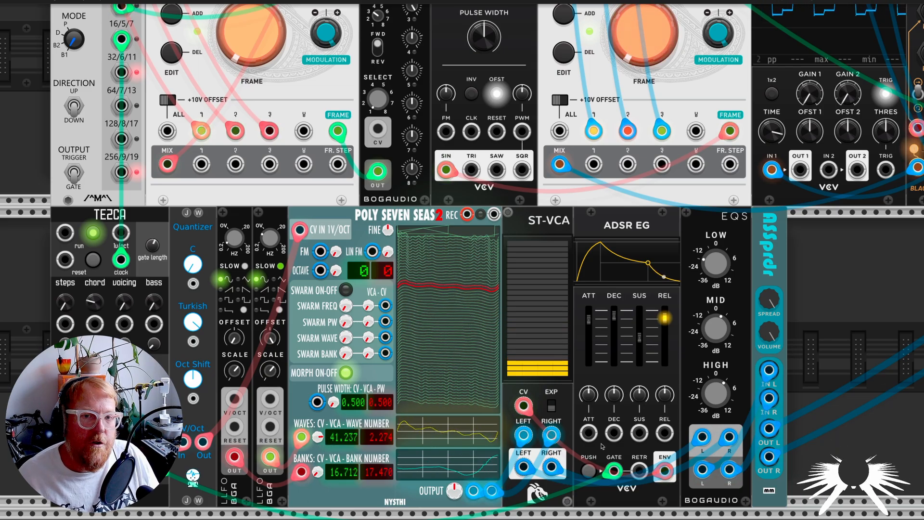
Step: Turn off the solo on mixer channel 5 so the whole patch plays
{"action": "scroll", "coordinate": [849, 384], "scroll_direction": "down", "scroll_amount": 3}
{"action": "scroll", "coordinate": [846, 383], "scroll_direction": "right", "scroll_amount": 4}
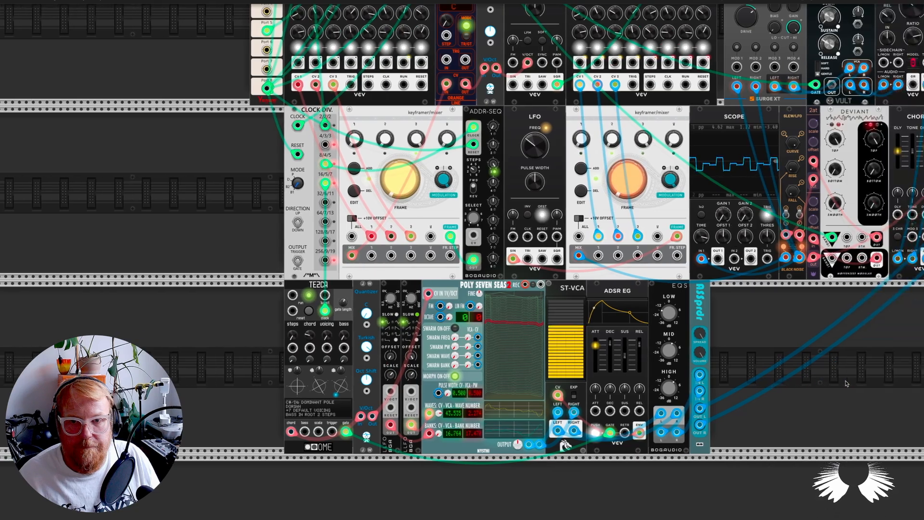
{"action": "scroll", "coordinate": [843, 385], "scroll_direction": "right", "scroll_amount": 3}
{"action": "scroll", "coordinate": [753, 387], "scroll_direction": "up", "scroll_amount": 3}
{"action": "scroll", "coordinate": [752, 390], "scroll_direction": "right", "scroll_amount": 3}
{"action": "scroll", "coordinate": [755, 400], "scroll_direction": "down", "scroll_amount": 2}
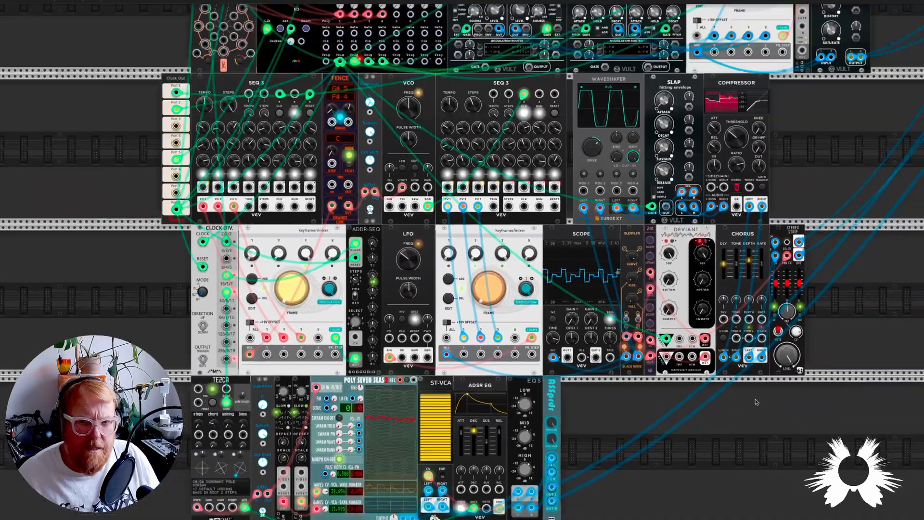
{"action": "scroll", "coordinate": [756, 401], "scroll_direction": "down", "scroll_amount": 2}
{"action": "scroll", "coordinate": [774, 403], "scroll_direction": "right", "scroll_amount": 3}
{"action": "scroll", "coordinate": [784, 394], "scroll_direction": "down", "scroll_amount": 2}
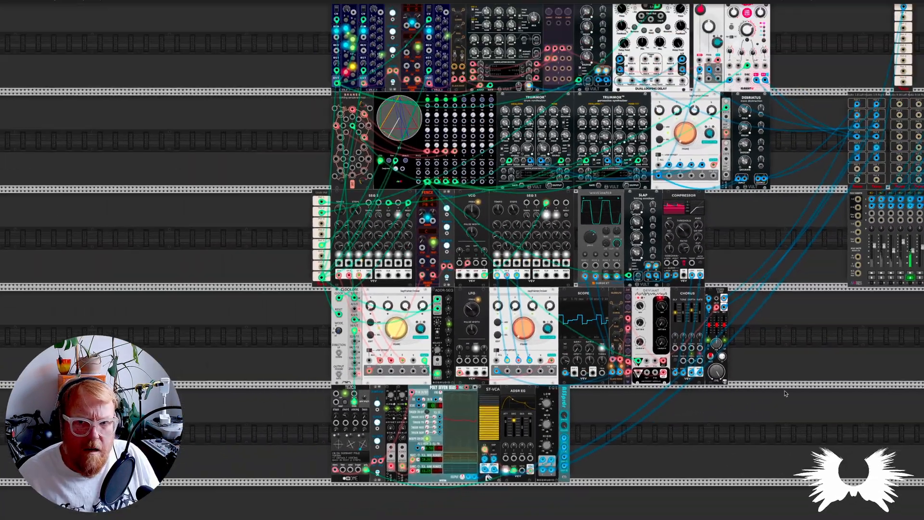
{"action": "scroll", "coordinate": [785, 394], "scroll_direction": "right", "scroll_amount": 3}
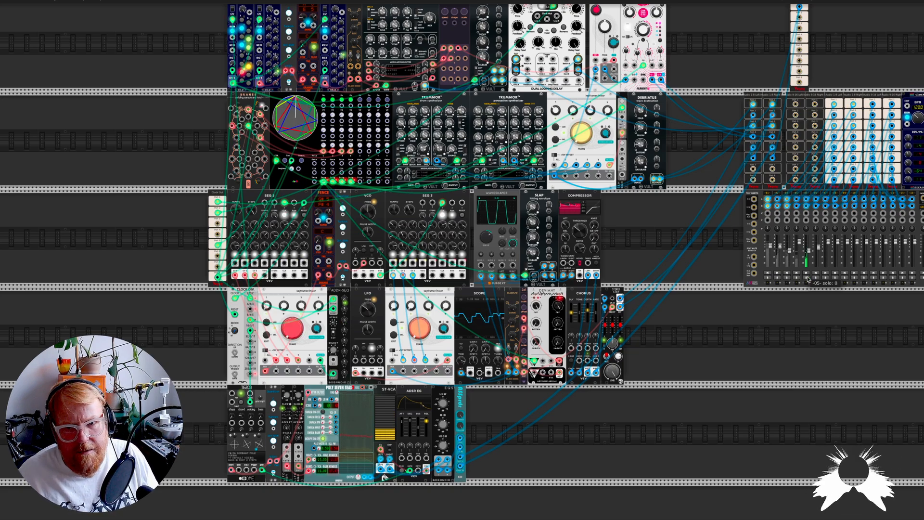
{"action": "left_click", "coordinate": [807, 278]}
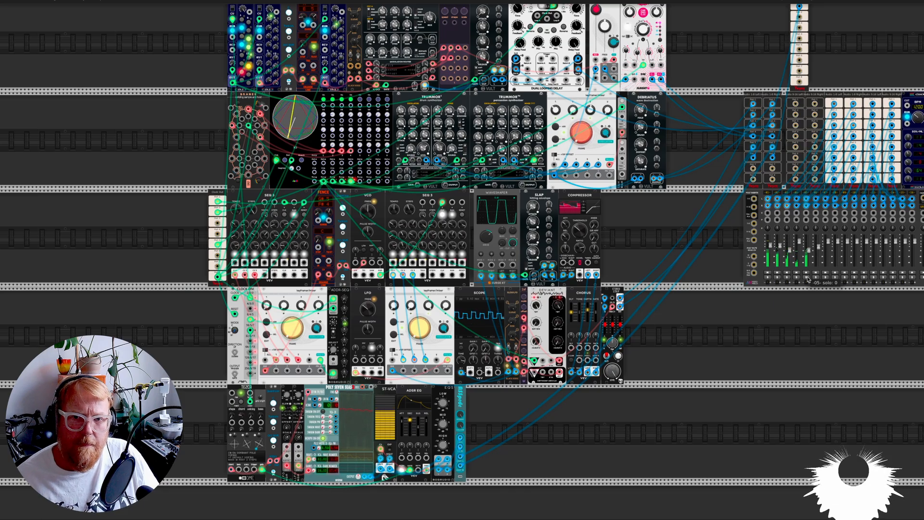
Step: Solo mixer channel 2 and adjust the decay of the SLAP envelope between the waveshaper and compressor
{"action": "scroll", "coordinate": [705, 268], "scroll_direction": "up", "scroll_amount": 4}
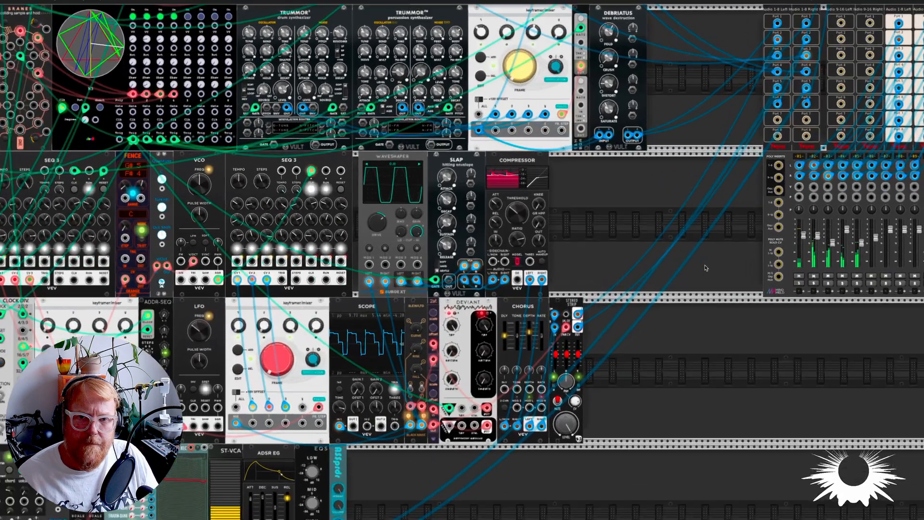
{"action": "scroll", "coordinate": [705, 268], "scroll_direction": "up", "scroll_amount": 3}
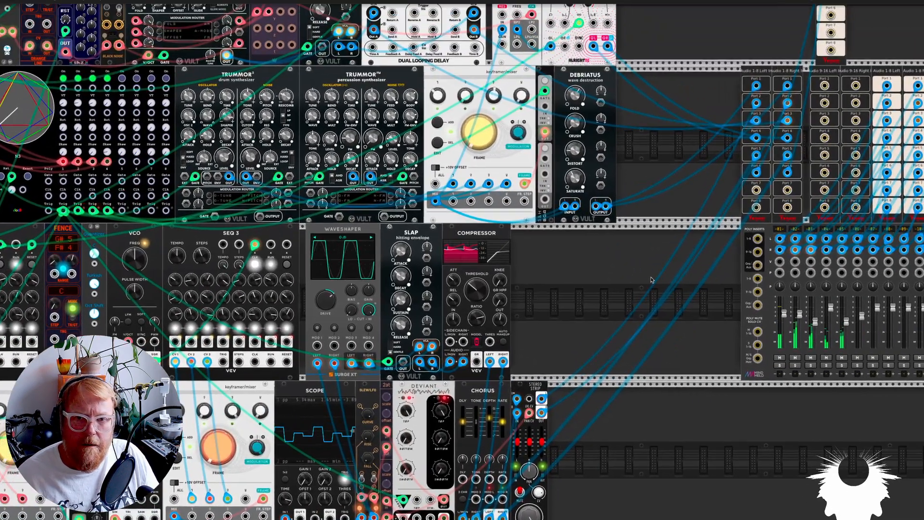
{"action": "left_click", "coordinate": [796, 366]}
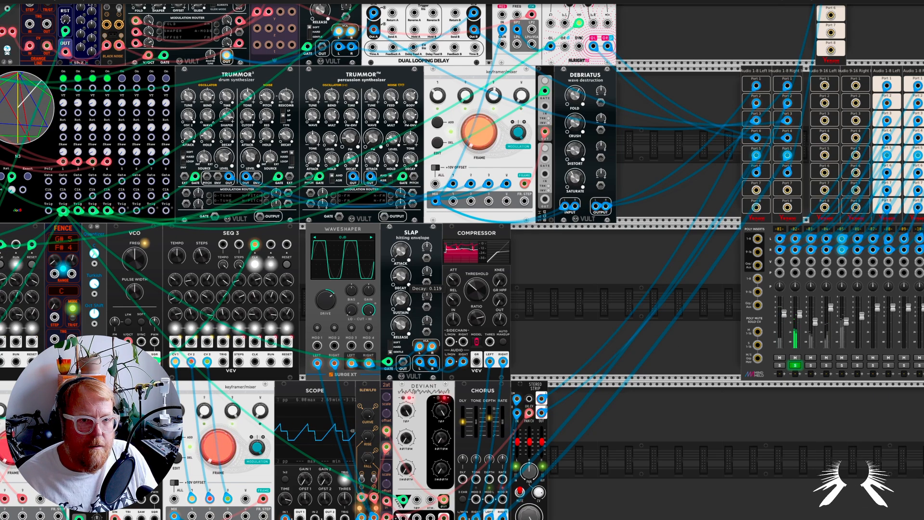
{"action": "mouse_move", "coordinate": [399, 299]}
{"action": "left_mouse_down"}
{"action": "mouse_move", "coordinate": [399, 276]}
{"action": "mouse_move", "coordinate": [401, 300]}
{"action": "left_mouse_up"}
Step: Search the module library for "burst" and place the Burst Generator directly after the compressor in the SEQ 3 row
{"action": "scroll", "coordinate": [583, 355], "scroll_direction": "down", "scroll_amount": 2}
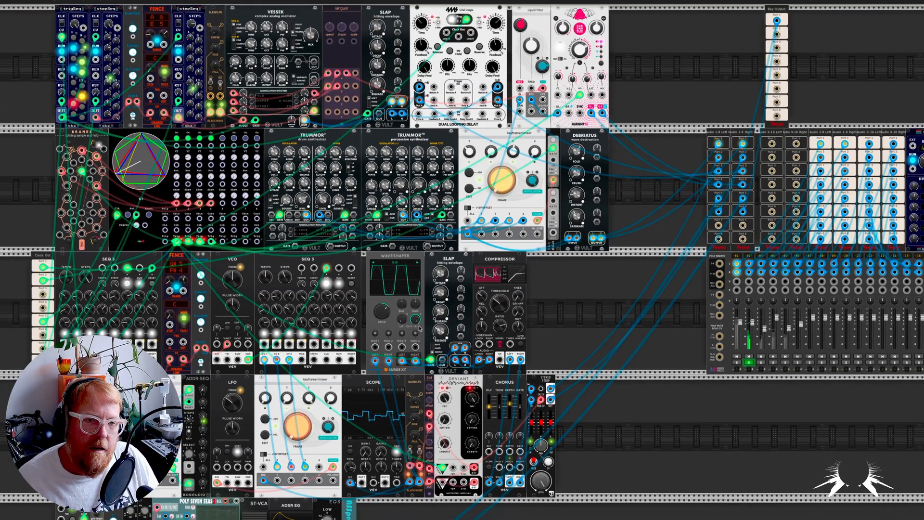
{"action": "mouse_move", "coordinate": [442, 313]}
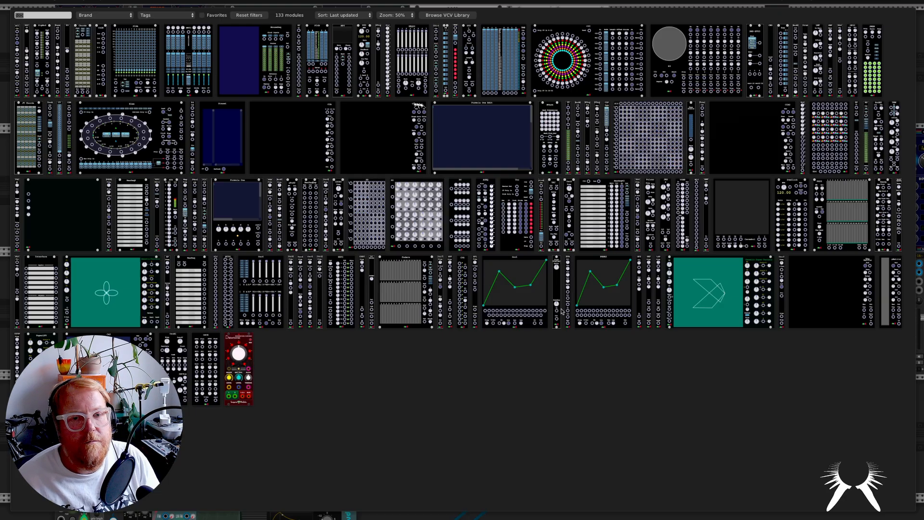
{"action": "key", "text": "Return"}
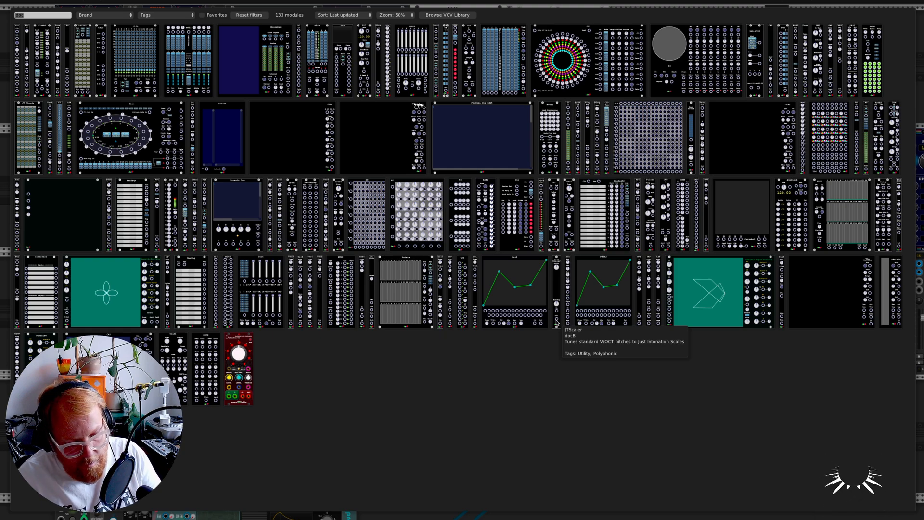
{"action": "type", "text": "burst"}
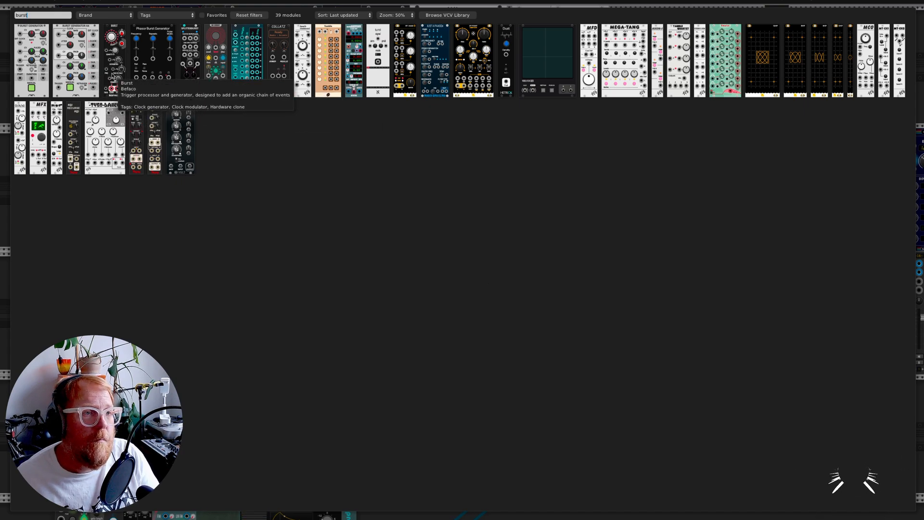
{"action": "left_click", "coordinate": [29, 58]}
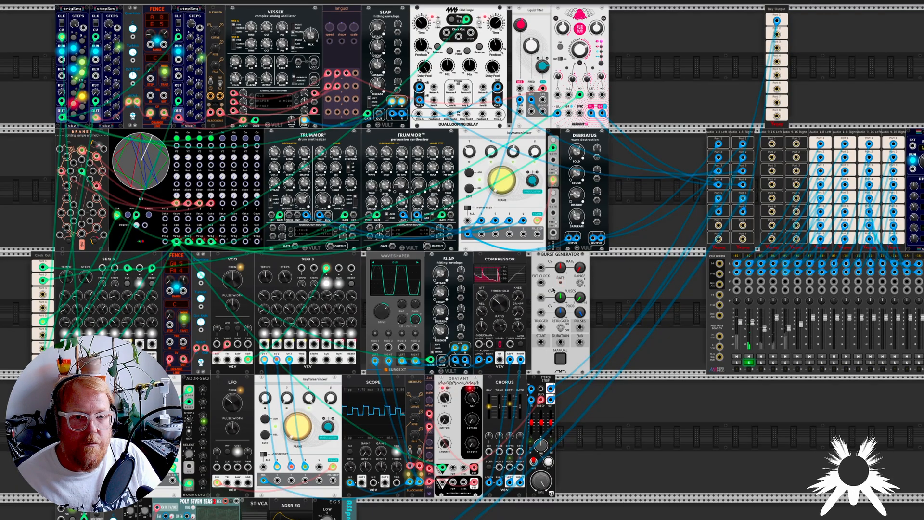
Step: Move the N3 trigger cable from the SLAP gate to the Burst Generator's rate CV input, and patch its Pulses output to the SLAP gate
{"action": "scroll", "coordinate": [547, 304], "scroll_direction": "up", "scroll_amount": 3}
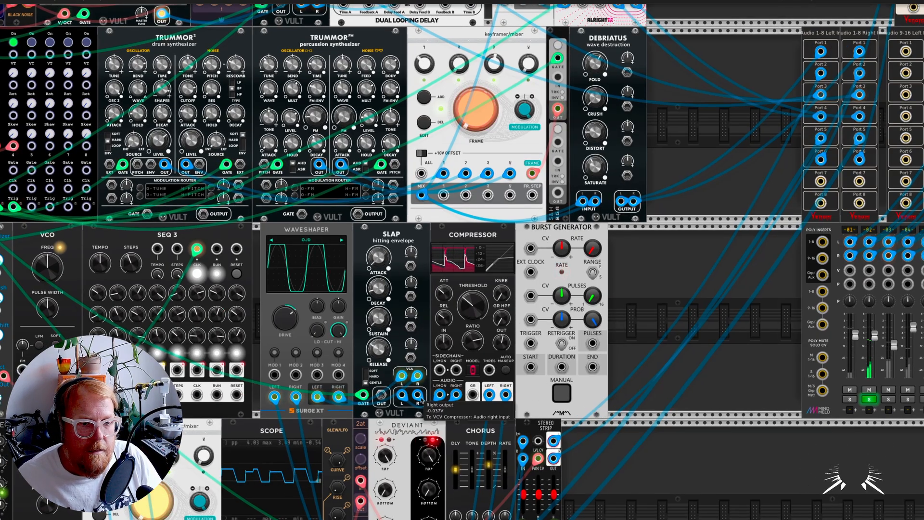
{"action": "left_click_drag", "start_coordinate": [364, 398], "coordinate": [530, 248], "text": "ctrl"}
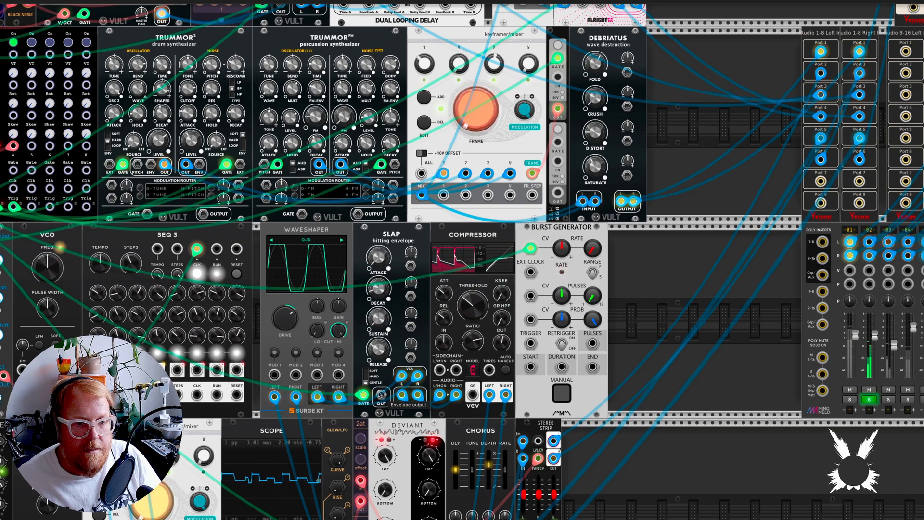
{"action": "left_click_drag", "start_coordinate": [363, 394], "coordinate": [592, 343]}
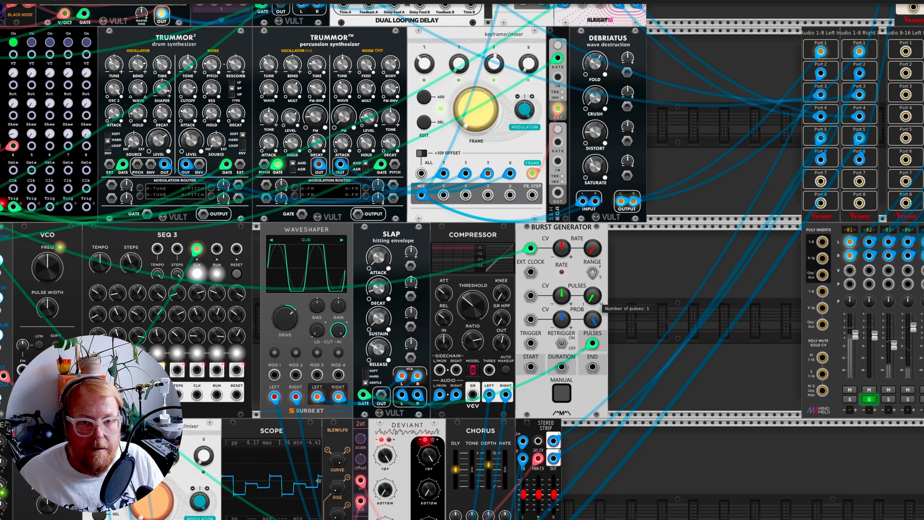
Step: Raise the Burst Generator's number of pulses and move the incoming N3 trigger cable to its Trigger input
{"action": "left_click_drag", "start_coordinate": [592, 295], "coordinate": [592, 281]}
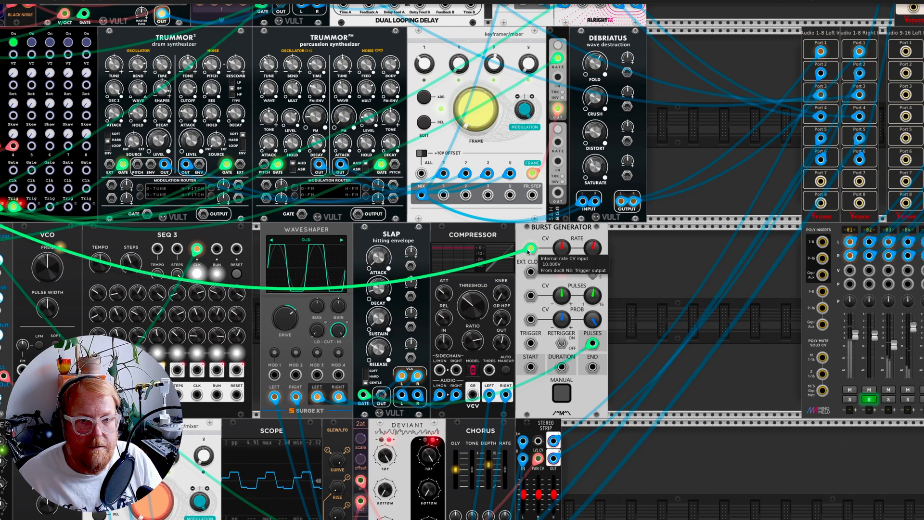
{"action": "left_click_drag", "start_coordinate": [530, 248], "coordinate": [530, 272]}
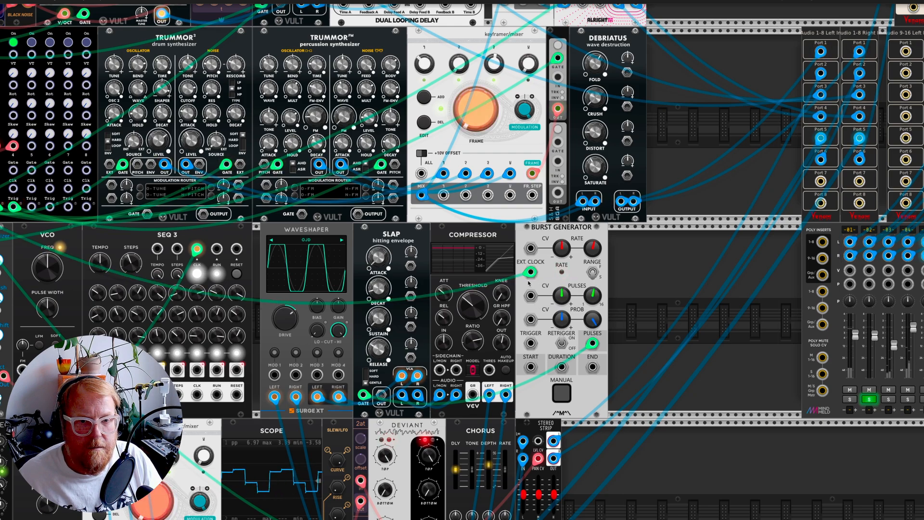
{"action": "left_click_drag", "start_coordinate": [531, 272], "coordinate": [530, 343]}
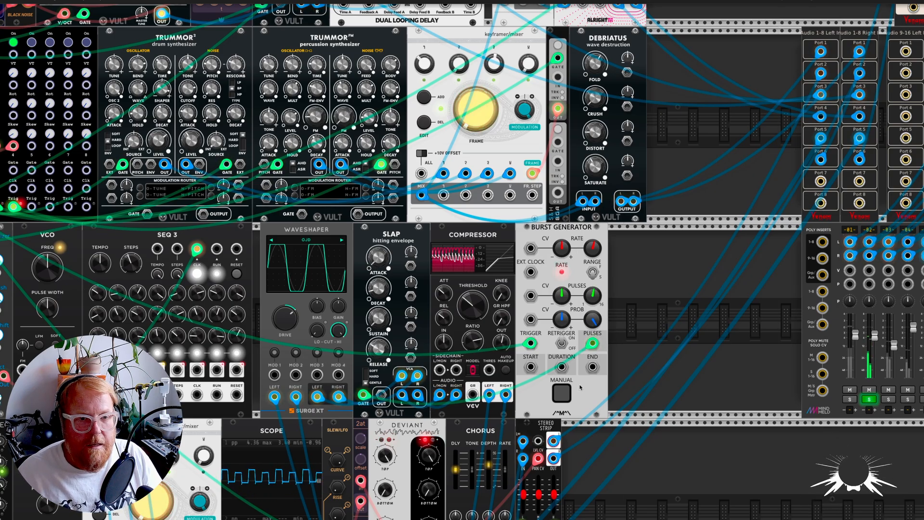
Step: Search the module library for "wiq" and add the lorenz chaotic LFO beside the Burst Generator
{"action": "scroll", "coordinate": [586, 338], "scroll_direction": "down", "scroll_amount": 2}
{"action": "scroll", "coordinate": [580, 387], "scroll_direction": "down", "scroll_amount": 4}
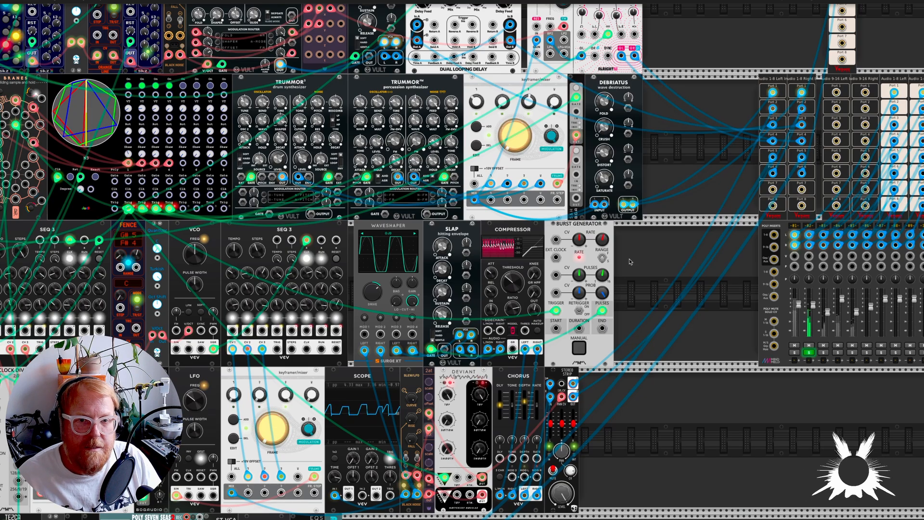
{"action": "right_click", "coordinate": [626, 268]}
{"action": "type", "text": "wiq"}
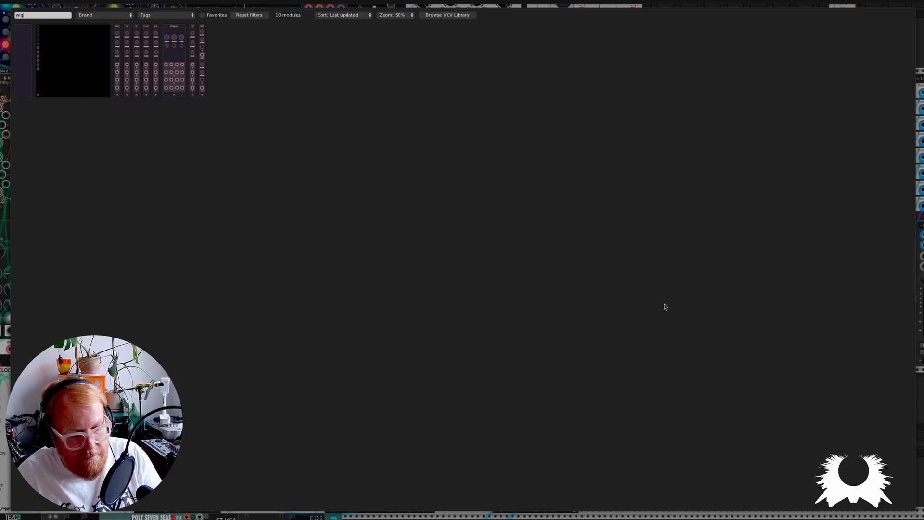
{"action": "left_click", "coordinate": [139, 53]}
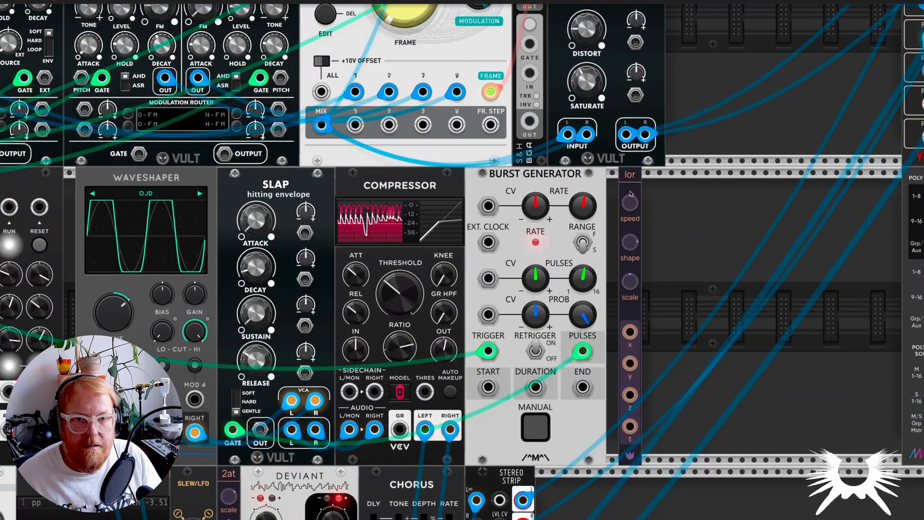
Step: Patch the lorenz X output to the Burst Generator's rate CV input and turn up its rate CV amount
{"action": "left_click_drag", "start_coordinate": [617, 332], "coordinate": [547, 362]}
{"action": "left_click_drag", "start_coordinate": [516, 284], "coordinate": [535, 197]}
{"action": "mouse_move", "coordinate": [595, 212]}
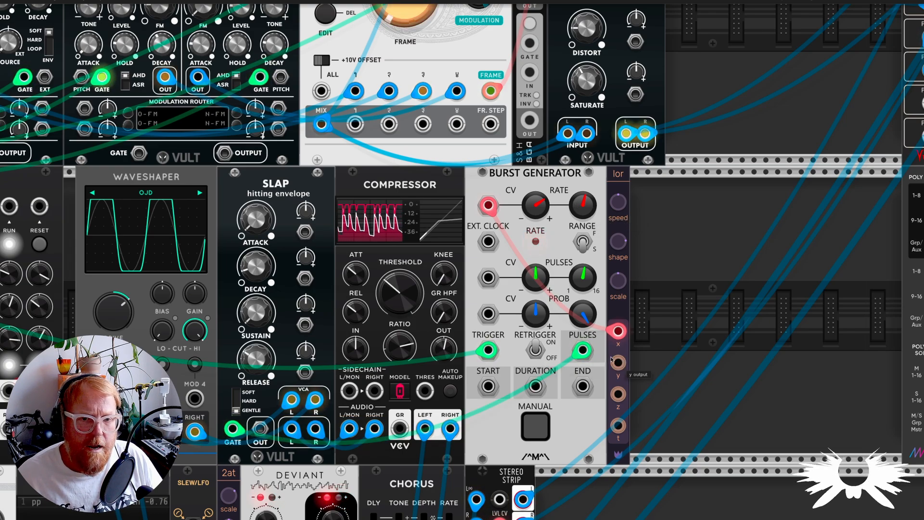
Step: Patch the lorenz Y output to the SLAP decay CV with some modulation, and set the Burst Generator's pulse probability to 77.47 %
{"action": "left_click_drag", "start_coordinate": [618, 362], "coordinate": [306, 250]}
{"action": "mouse_move", "coordinate": [306, 259]}
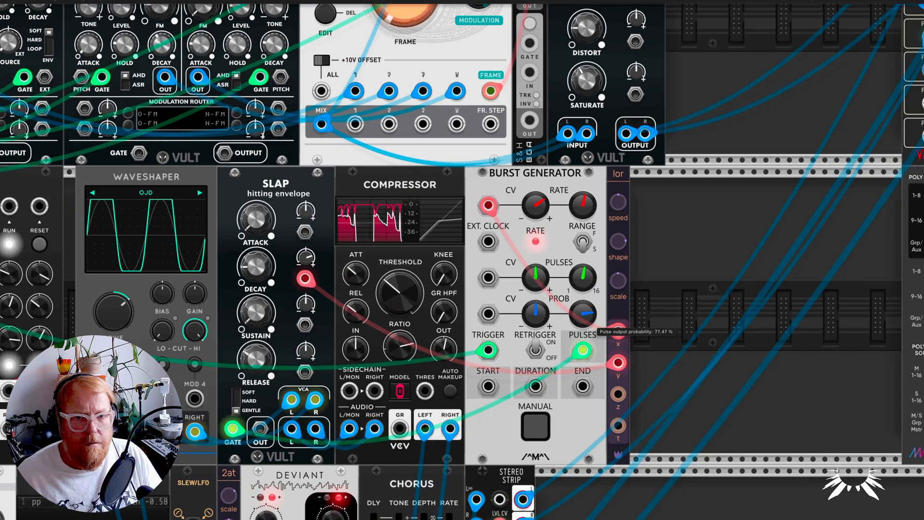
Step: Lower the attack of the SLAP envelope that the Burst Generator triggers
{"action": "scroll", "coordinate": [650, 331], "scroll_direction": "down", "scroll_amount": 4}
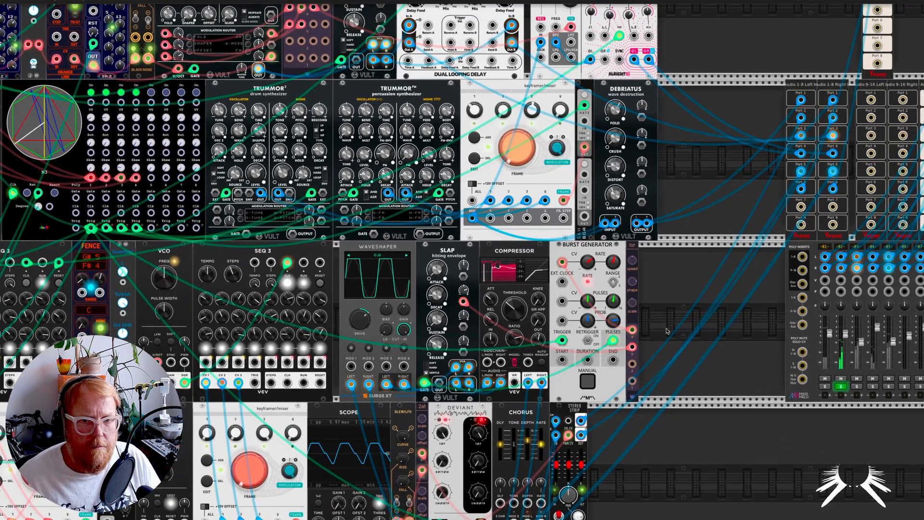
{"action": "mouse_move", "coordinate": [439, 271]}
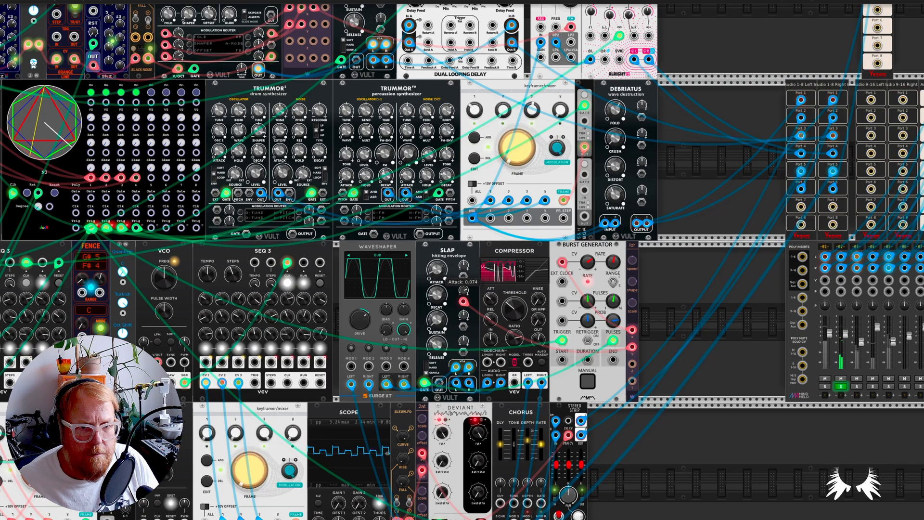
{"action": "left_click_drag", "start_coordinate": [437, 270], "coordinate": [437, 283]}
{"action": "scroll", "coordinate": [626, 390], "scroll_direction": "down", "scroll_amount": 3}
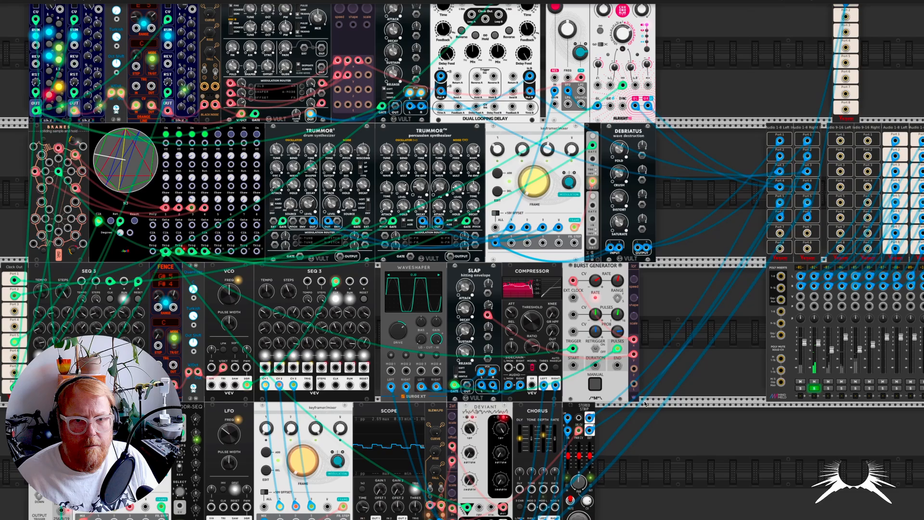
Step: Set the Burst Generator's rate to 3.5904 and adjust its rate CV amount
{"action": "scroll", "coordinate": [607, 373], "scroll_direction": "up", "scroll_amount": 4}
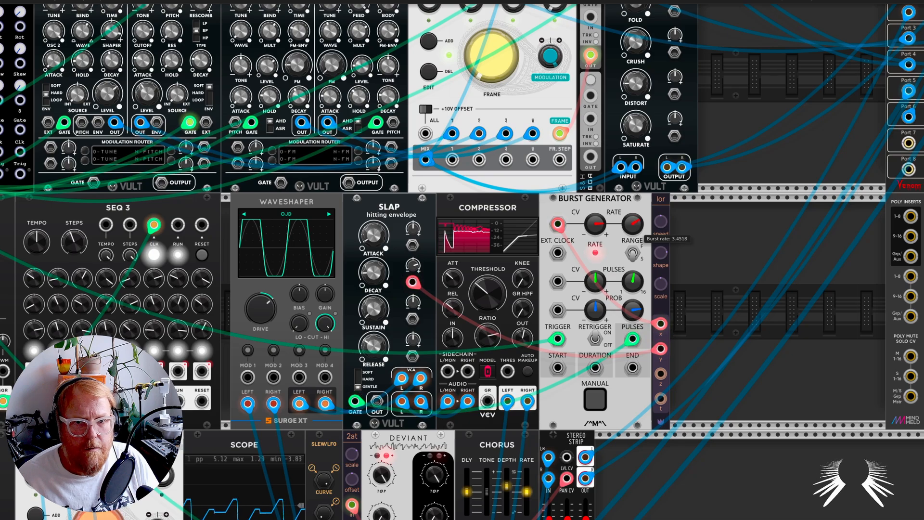
{"action": "left_click_drag", "start_coordinate": [633, 223], "coordinate": [594, 227]}
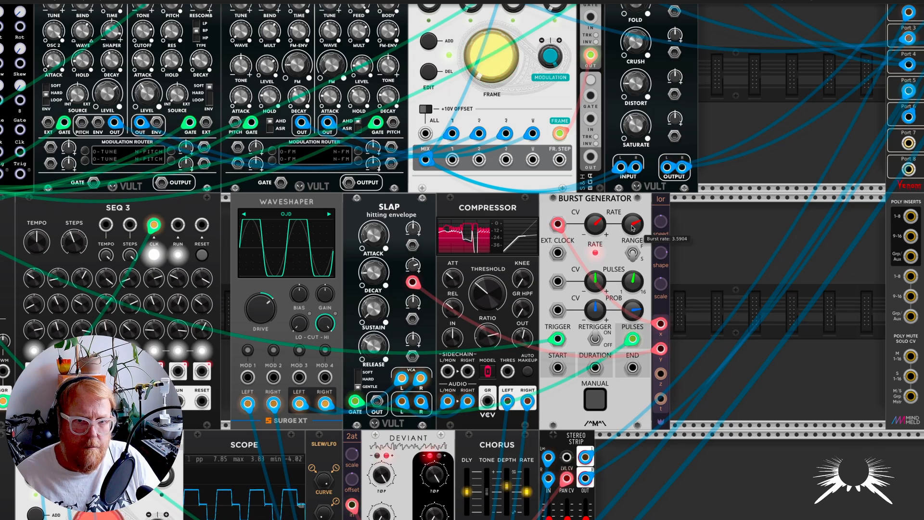
{"action": "scroll", "coordinate": [728, 297], "scroll_direction": "down", "scroll_amount": 3}
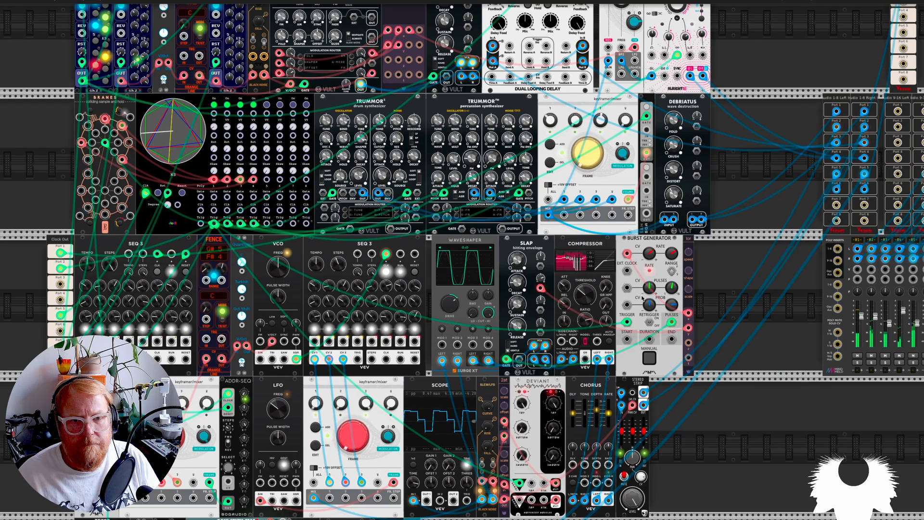
Step: Look over the whole patch and examine the SEQ 3 voices with their keyframer/mixer modules
{"action": "scroll", "coordinate": [717, 323], "scroll_direction": "down", "scroll_amount": 5}
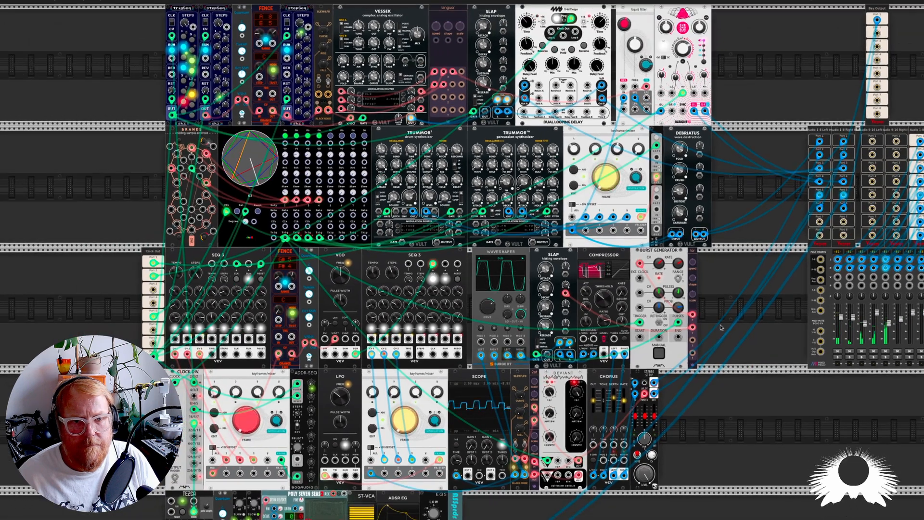
{"action": "scroll", "coordinate": [720, 327], "scroll_direction": "down", "scroll_amount": 4}
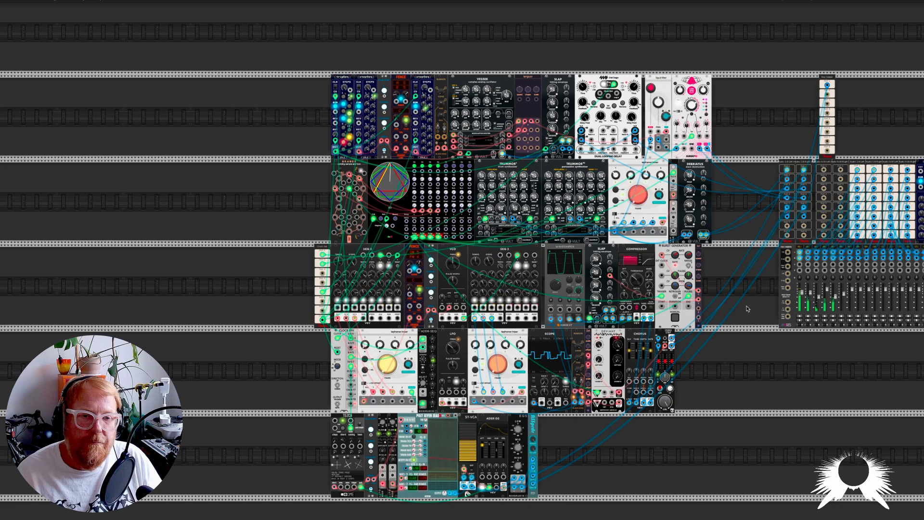
{"action": "scroll", "coordinate": [504, 359], "scroll_direction": "up", "scroll_amount": 5}
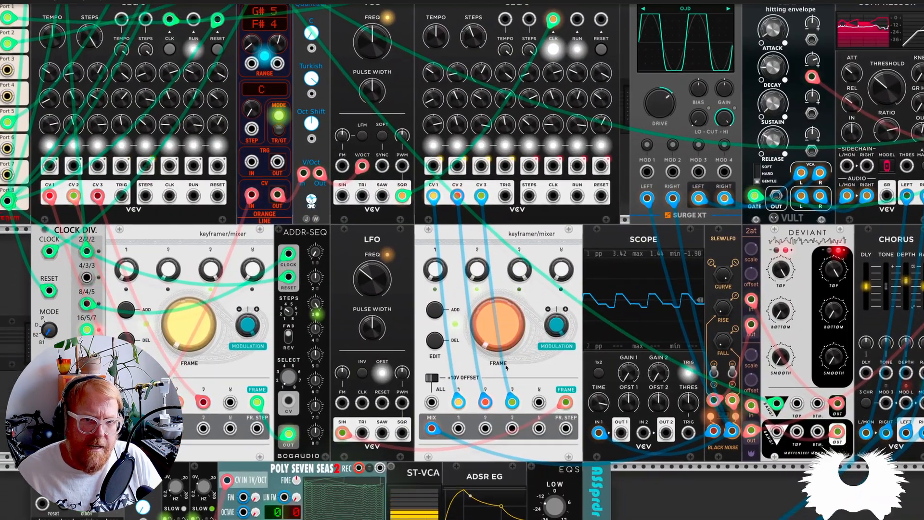
{"action": "scroll", "coordinate": [515, 366], "scroll_direction": "down", "scroll_amount": 4}
{"action": "scroll", "coordinate": [523, 378], "scroll_direction": "right", "scroll_amount": 5}
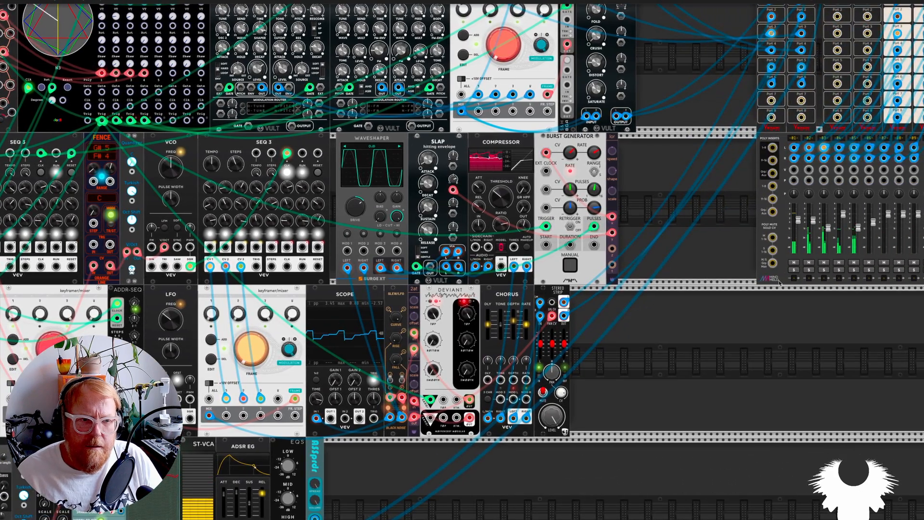
{"action": "scroll", "coordinate": [664, 377], "scroll_direction": "down", "scroll_amount": 5}
{"action": "scroll", "coordinate": [387, 356], "scroll_direction": "up", "scroll_amount": 3}
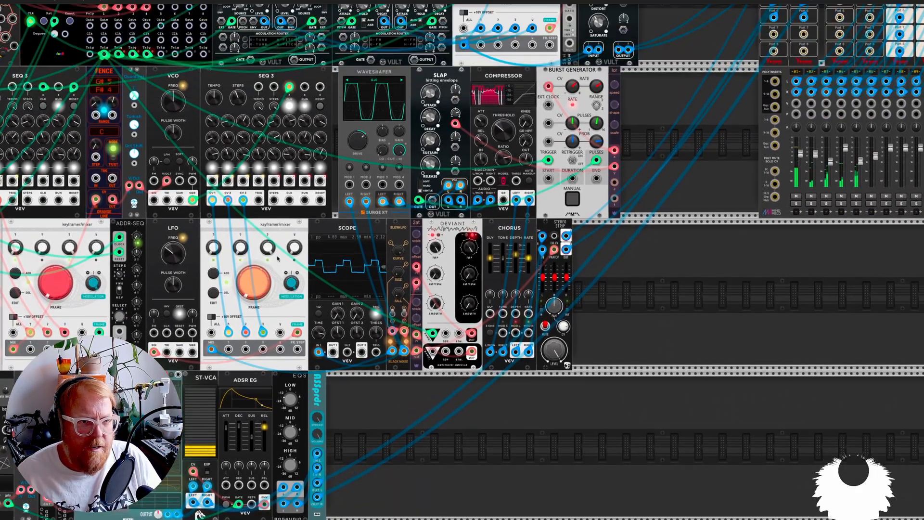
{"action": "key", "text": "ctrl+c"}
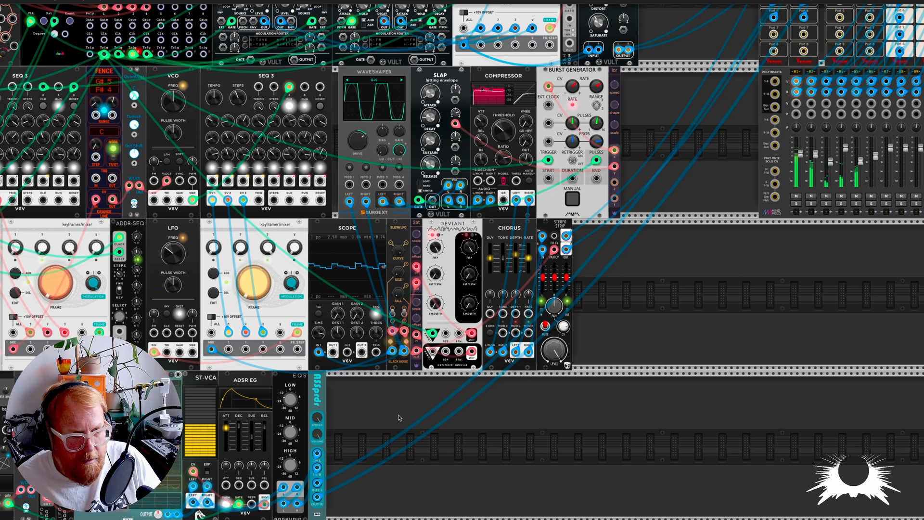
{"action": "key", "text": "ctrl+v"}
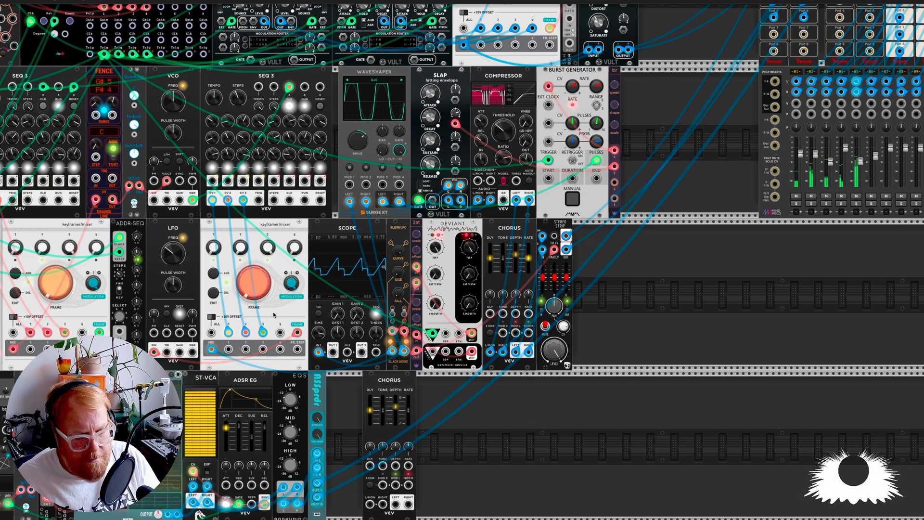
{"action": "key", "text": "Delete"}
Step: Duplicate the keyframer/mixer beside the Scope into the empty space after ASSprdr and initialize the copy
{"action": "key", "text": "ctrl+c"}
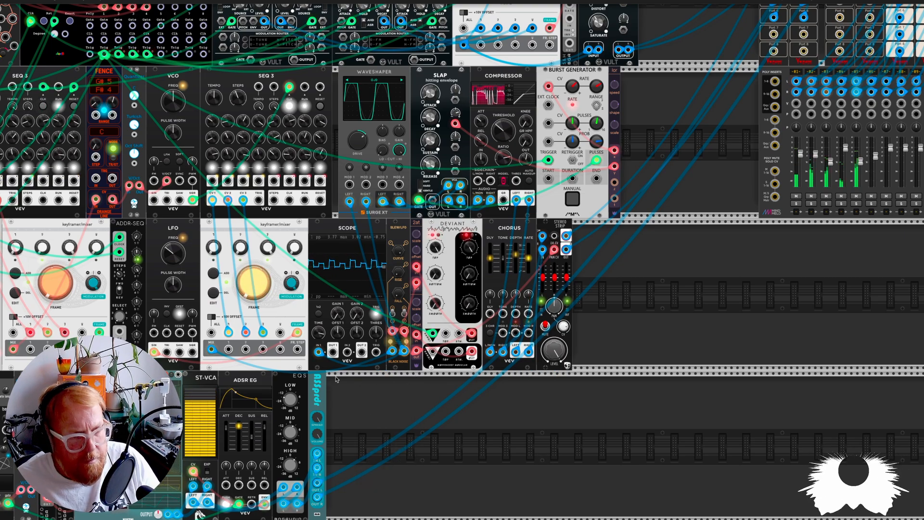
{"action": "key", "text": "ctrl+v"}
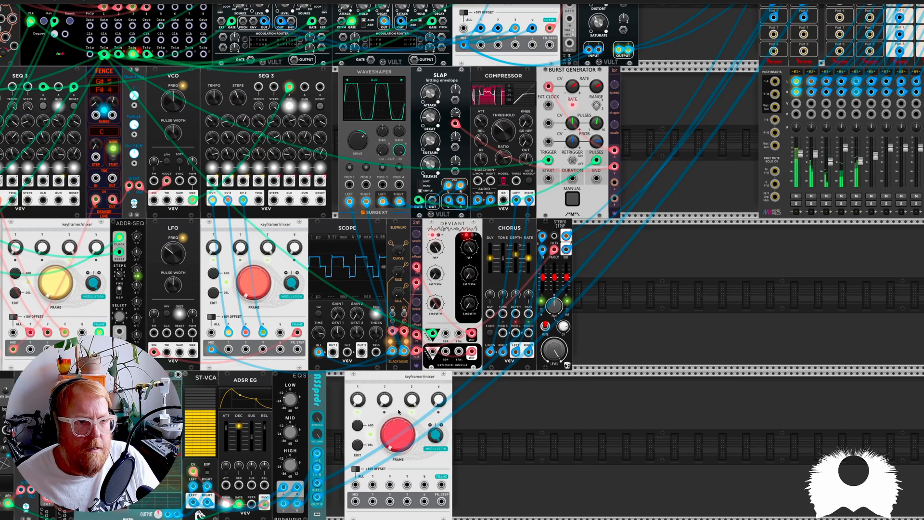
{"action": "scroll", "coordinate": [398, 416], "scroll_direction": "up", "scroll_amount": 3}
{"action": "scroll", "coordinate": [399, 414], "scroll_direction": "down", "scroll_amount": 4}
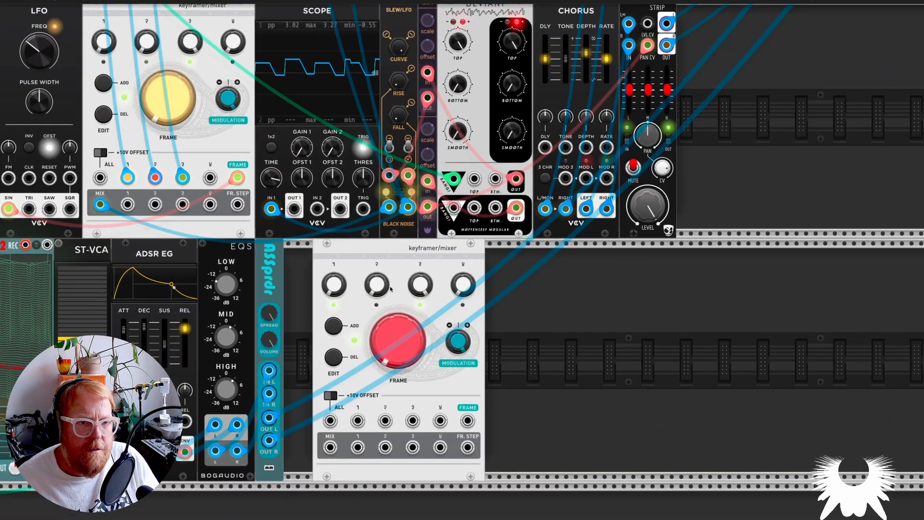
{"action": "right_click", "coordinate": [422, 312]}
{"action": "left_click", "coordinate": [440, 356]}
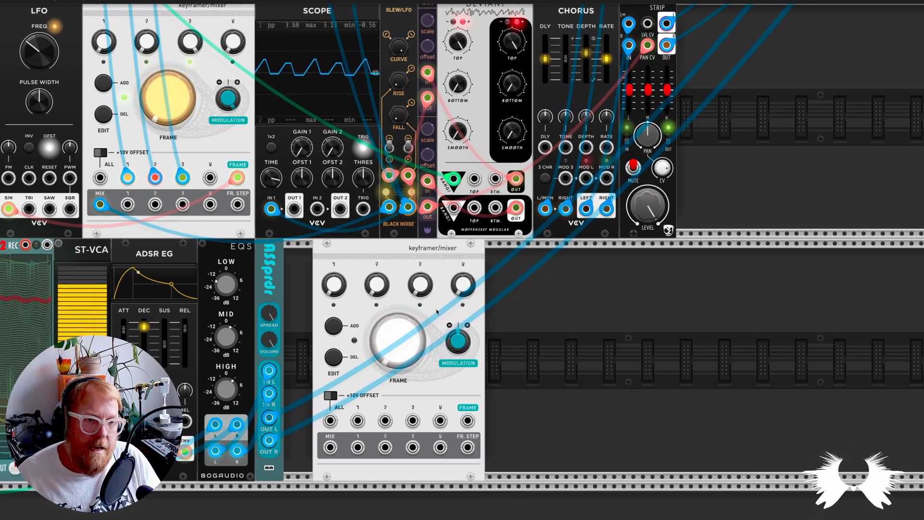
Step: Raise the gains of channels 1 and 3 on the copied keyframer/mixer and add a first keyframe
{"action": "left_click_drag", "start_coordinate": [339, 288], "coordinate": [340, 280]}
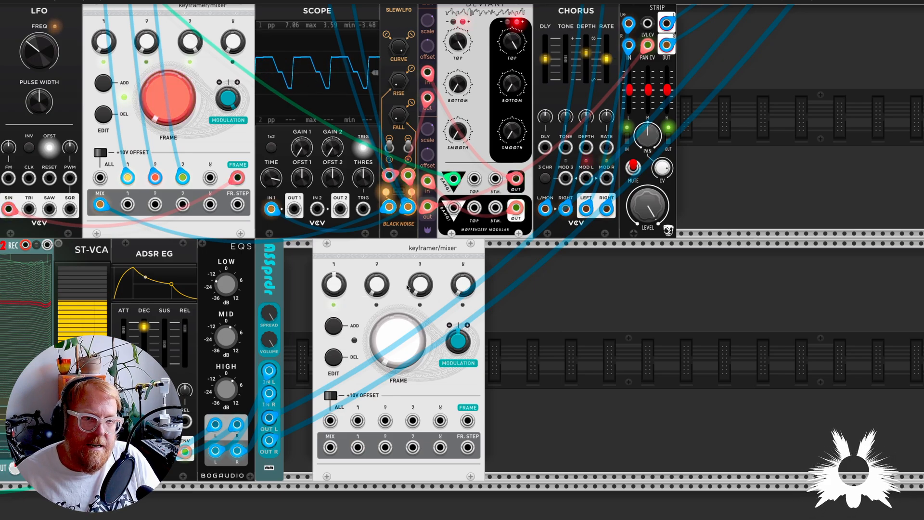
{"action": "left_click_drag", "start_coordinate": [407, 288], "coordinate": [407, 282]}
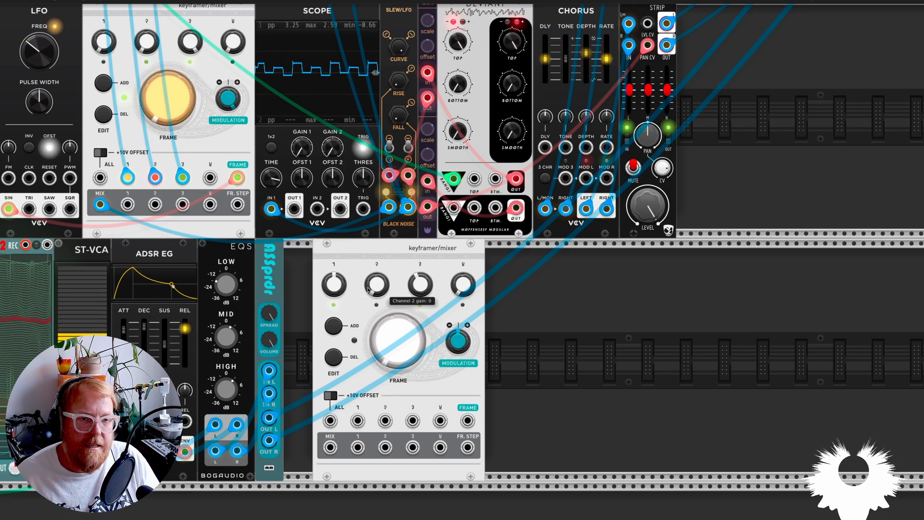
{"action": "left_click", "coordinate": [333, 327]}
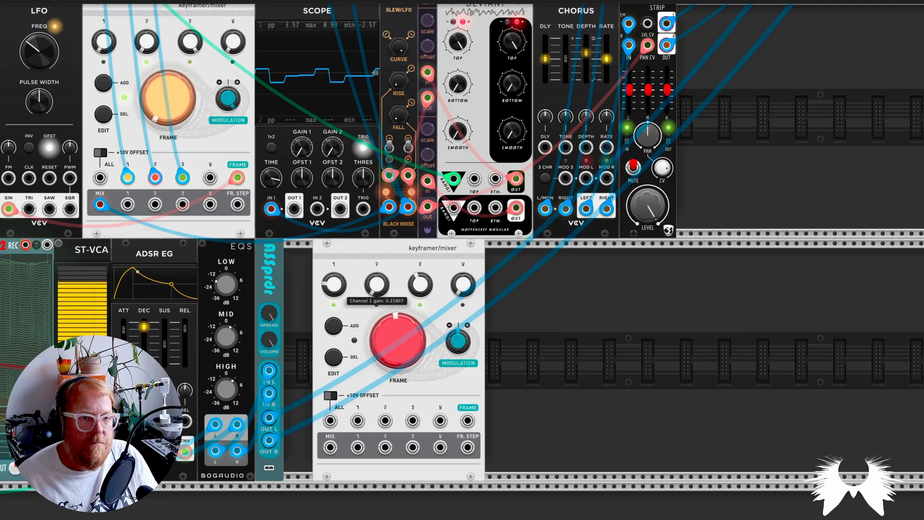
Step: Add a second keyframe with a different channel gain mix at frame 1 and sweep Frame on the copied keyframer/mixer
{"action": "left_click_drag", "start_coordinate": [333, 285], "coordinate": [334, 327]}
{"action": "left_click_drag", "start_coordinate": [376, 284], "coordinate": [377, 207]}
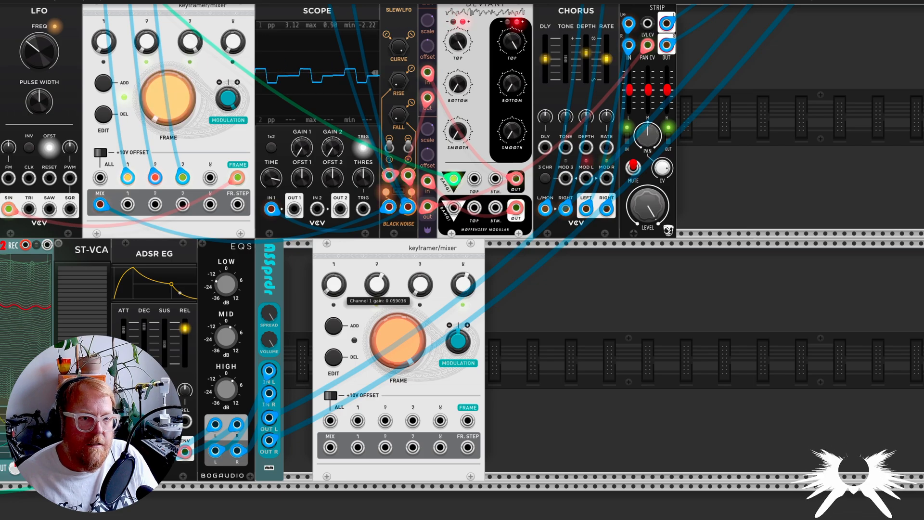
{"action": "left_click_drag", "start_coordinate": [421, 282], "coordinate": [422, 295]}
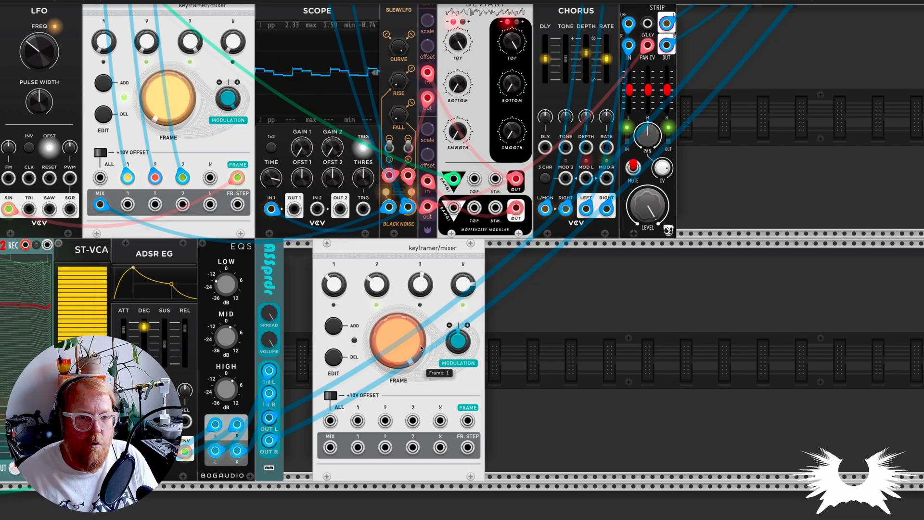
{"action": "left_click", "coordinate": [337, 328]}
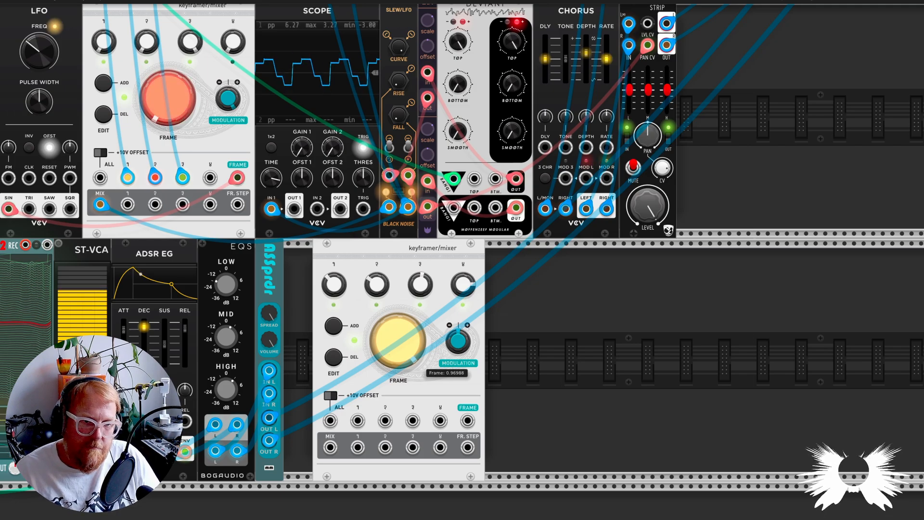
{"action": "mouse_move", "coordinate": [397, 340]}
{"action": "left_mouse_down"}
{"action": "mouse_move", "coordinate": [397, 373]}
{"action": "mouse_move", "coordinate": [397, 342]}
{"action": "left_mouse_up"}
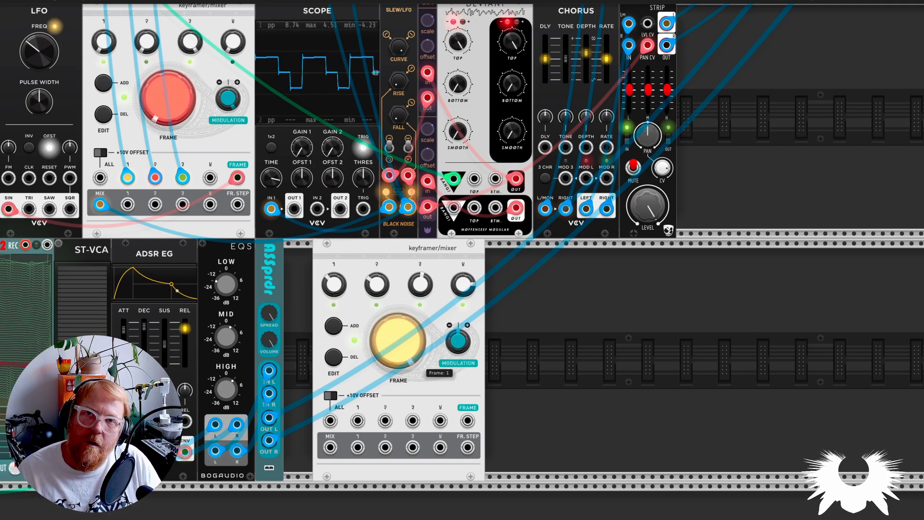
Step: Delete the copied keyframer/mixer after ASSprdr
{"action": "scroll", "coordinate": [478, 407], "scroll_direction": "down", "scroll_amount": 5}
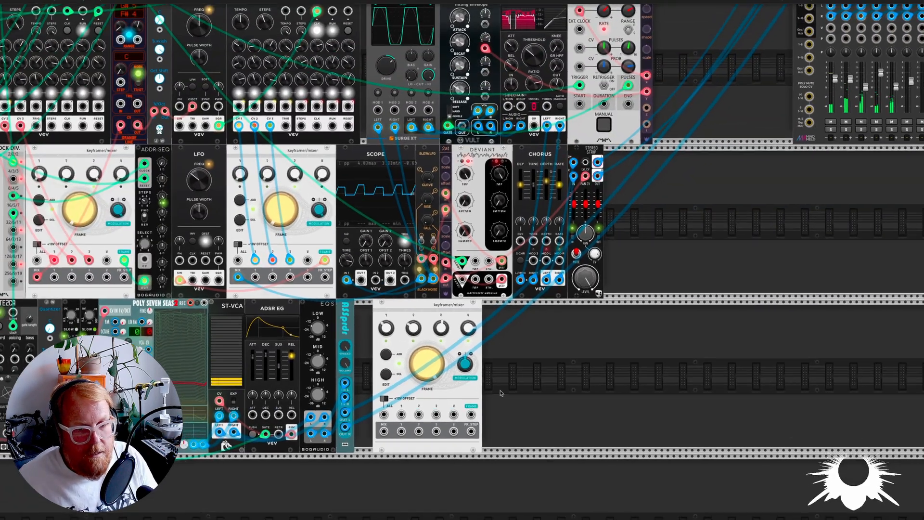
{"action": "left_click", "coordinate": [451, 397]}
{"action": "key", "text": "Delete"}
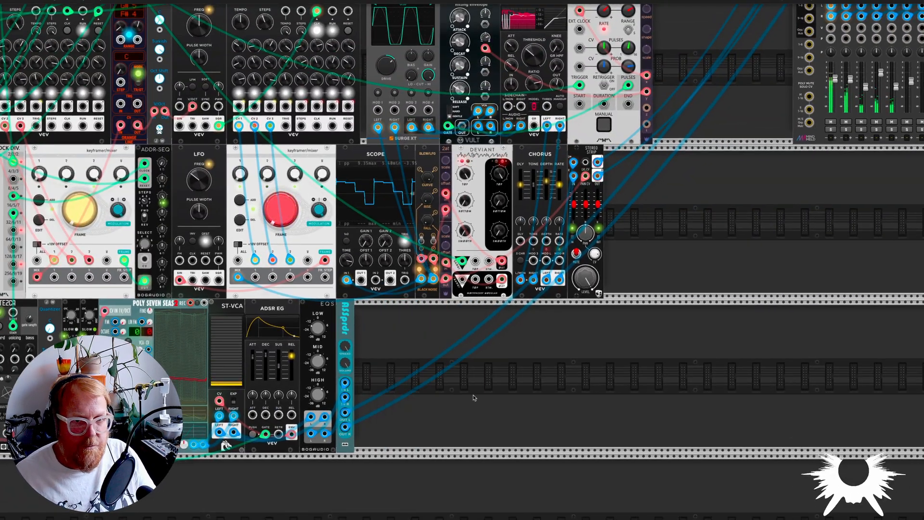
Step: On the output Compressor, change the model, attack, release, input, threshold and ratio, and set the knee to about 7.36 dB
{"action": "scroll", "coordinate": [481, 390], "scroll_direction": "down", "scroll_amount": 4}
{"action": "scroll", "coordinate": [494, 381], "scroll_direction": "up", "scroll_amount": 2}
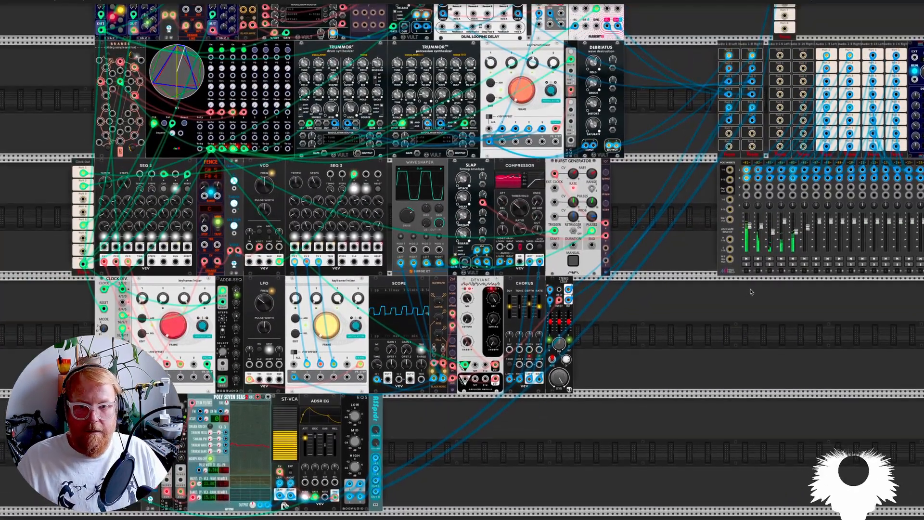
{"action": "scroll", "coordinate": [741, 291], "scroll_direction": "right", "scroll_amount": 8}
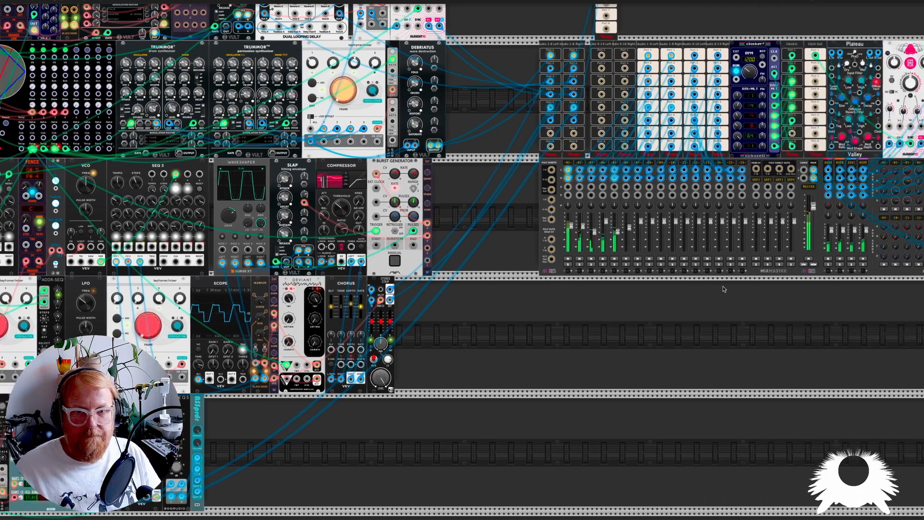
{"action": "scroll", "coordinate": [723, 290], "scroll_direction": "right", "scroll_amount": 2}
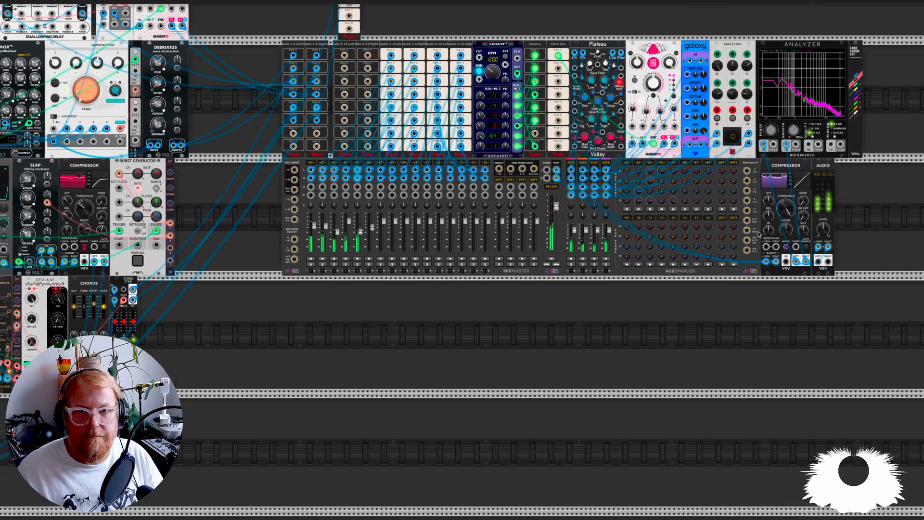
{"action": "scroll", "coordinate": [782, 219], "scroll_direction": "up", "scroll_amount": 3}
{"action": "scroll", "coordinate": [781, 218], "scroll_direction": "up", "scroll_amount": 5}
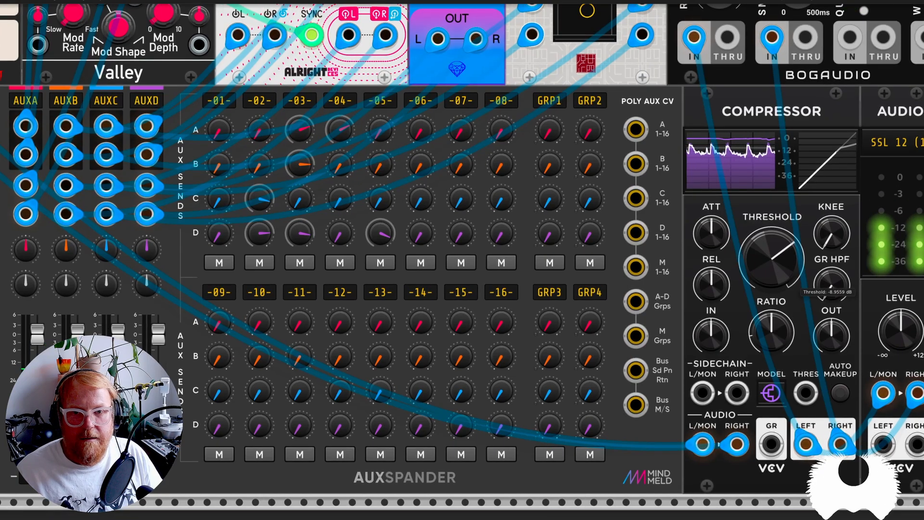
{"action": "mouse_move", "coordinate": [721, 237]}
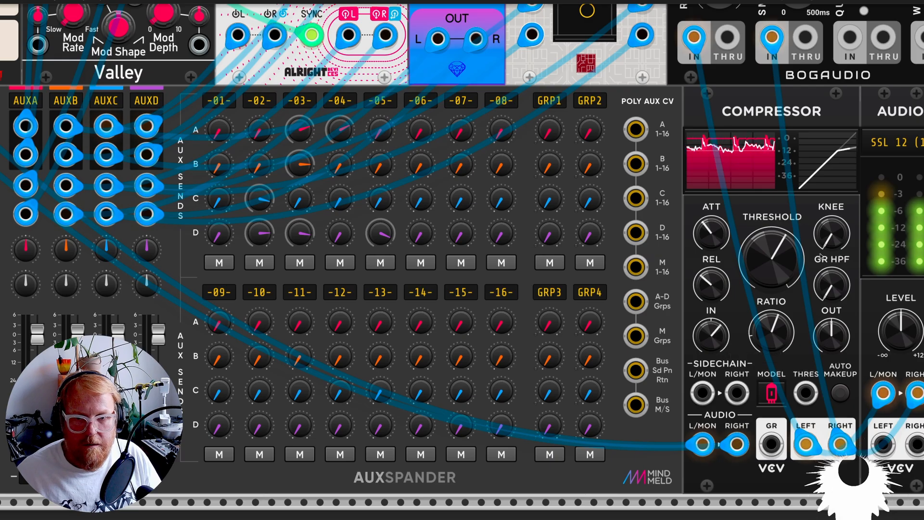
{"action": "left_click_drag", "start_coordinate": [821, 255], "coordinate": [821, 231]}
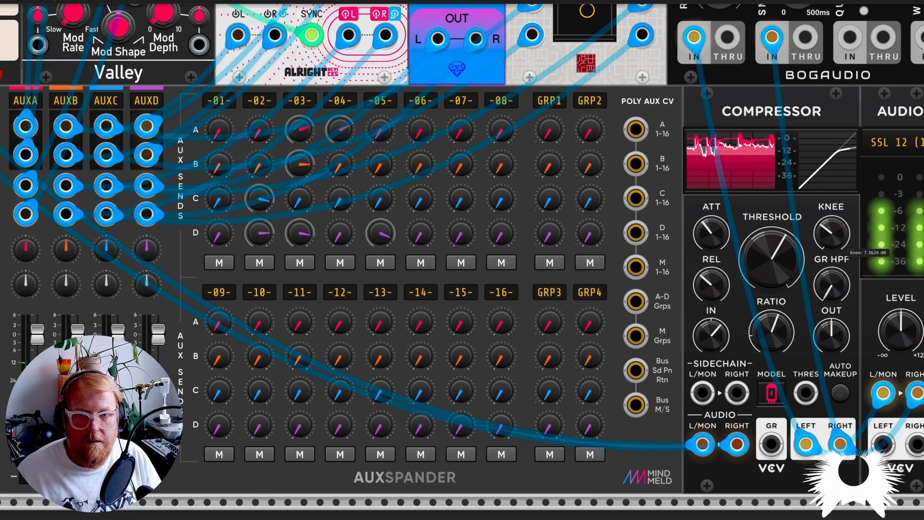
Step: Look over the complete patch, from the individual voices to the MixMaster, effects and output chain
{"action": "scroll", "coordinate": [765, 339], "scroll_direction": "down", "scroll_amount": 6}
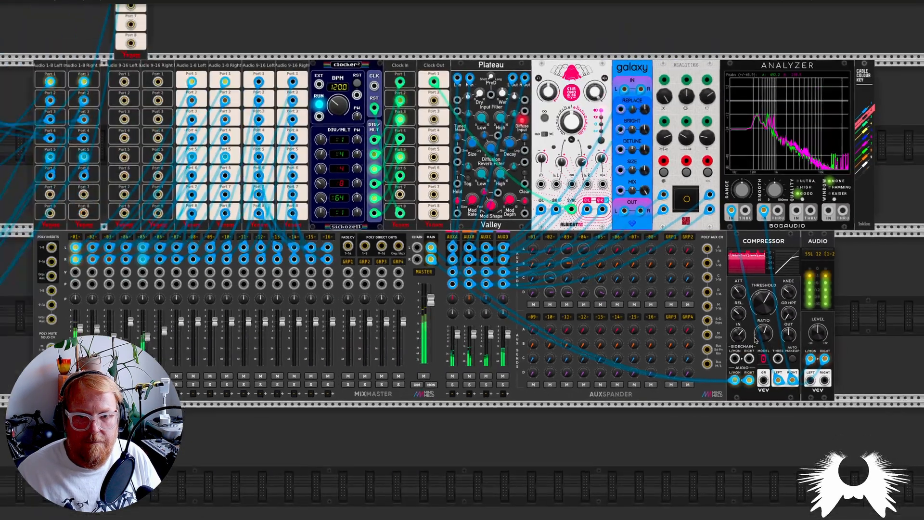
{"action": "scroll", "coordinate": [628, 360], "scroll_direction": "left", "scroll_amount": 3}
{"action": "scroll", "coordinate": [628, 359], "scroll_direction": "left", "scroll_amount": 15}
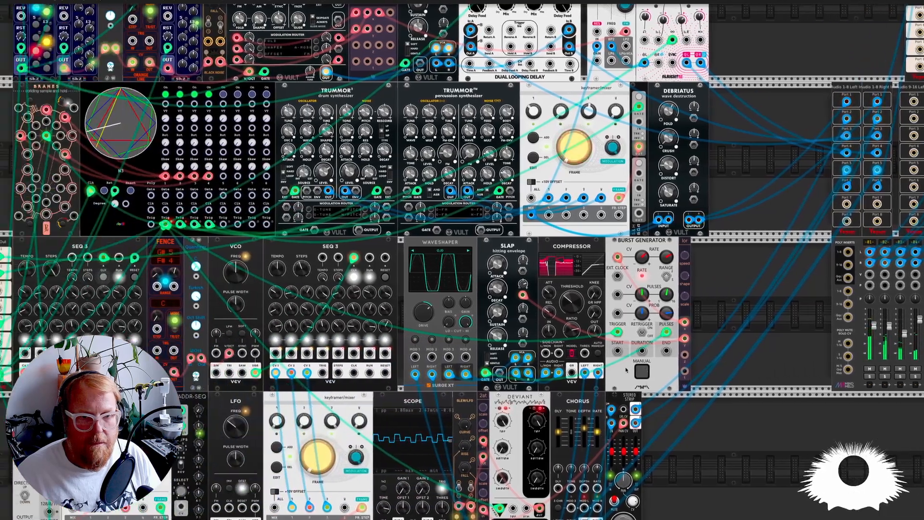
{"action": "scroll", "coordinate": [626, 371], "scroll_direction": "down", "scroll_amount": 5}
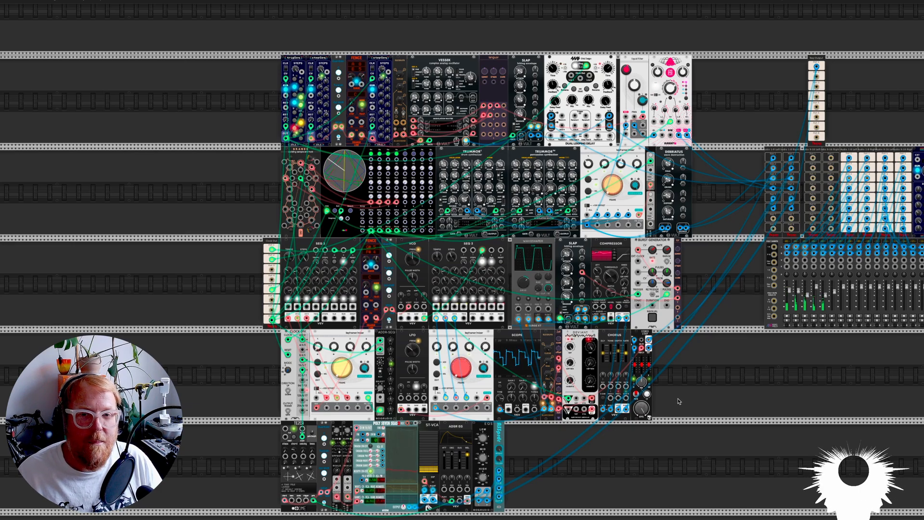
{"action": "scroll", "coordinate": [712, 400], "scroll_direction": "right", "scroll_amount": 2}
{"action": "scroll", "coordinate": [720, 400], "scroll_direction": "right", "scroll_amount": 10}
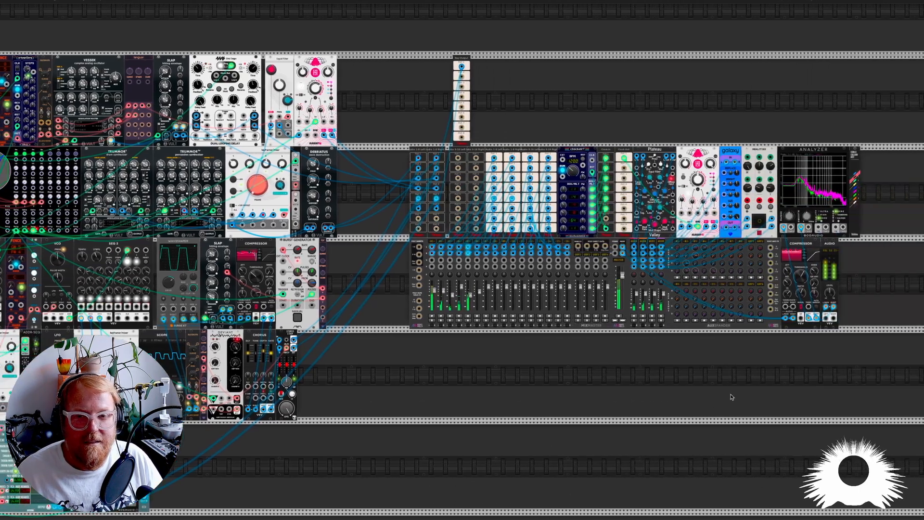
{"action": "left_click_drag", "start_coordinate": [803, 292], "coordinate": [803, 346]}
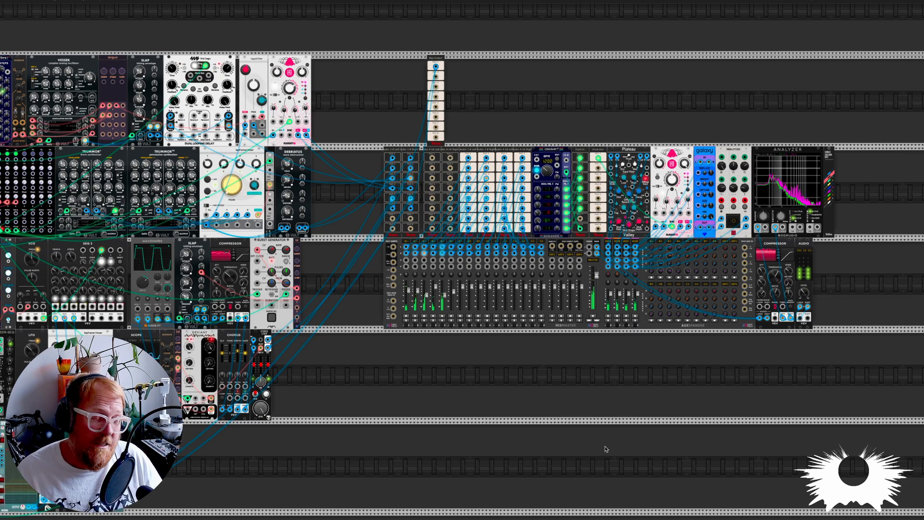
{"action": "scroll", "coordinate": [390, 487], "scroll_direction": "left", "scroll_amount": 6}
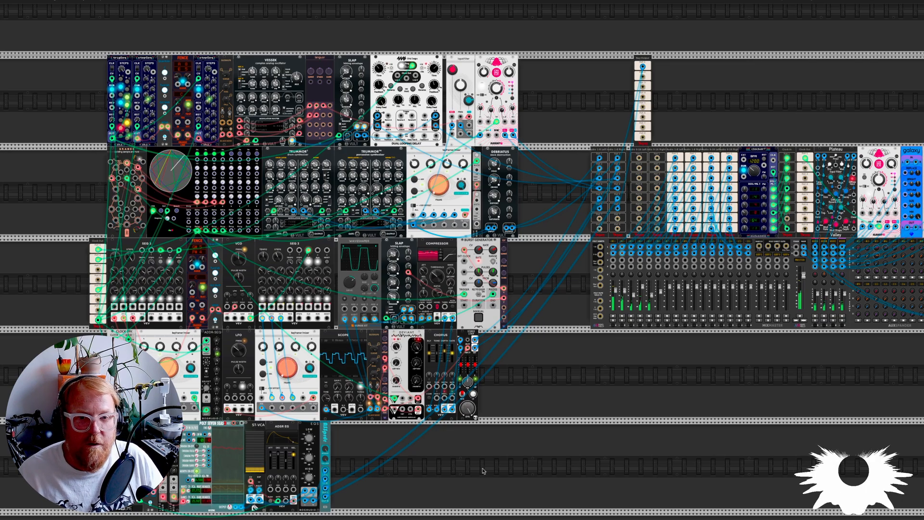
Step: Examine the finished patch, including the second SEQ 3 voice, the mixer, analyzer and output section, and all voice rows together
{"action": "scroll", "coordinate": [621, 380], "scroll_direction": "right", "scroll_amount": 4}
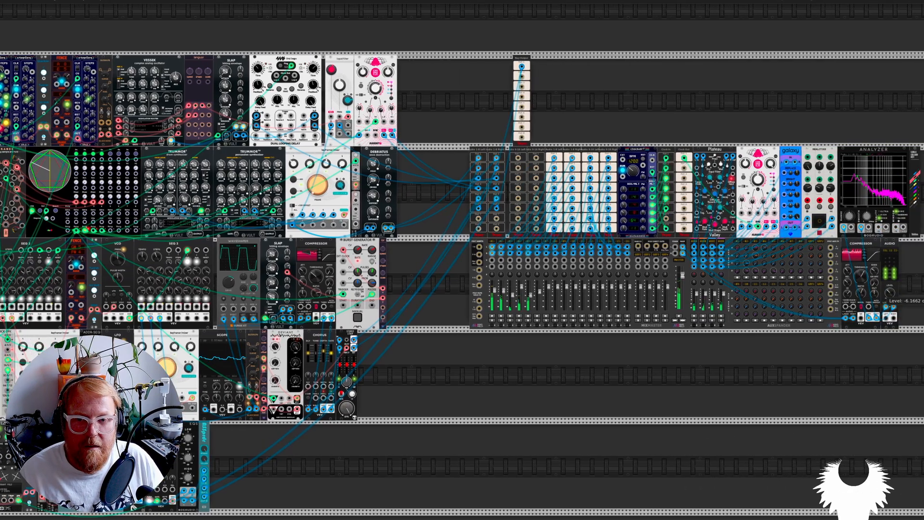
{"action": "scroll", "coordinate": [491, 396], "scroll_direction": "left", "scroll_amount": 7}
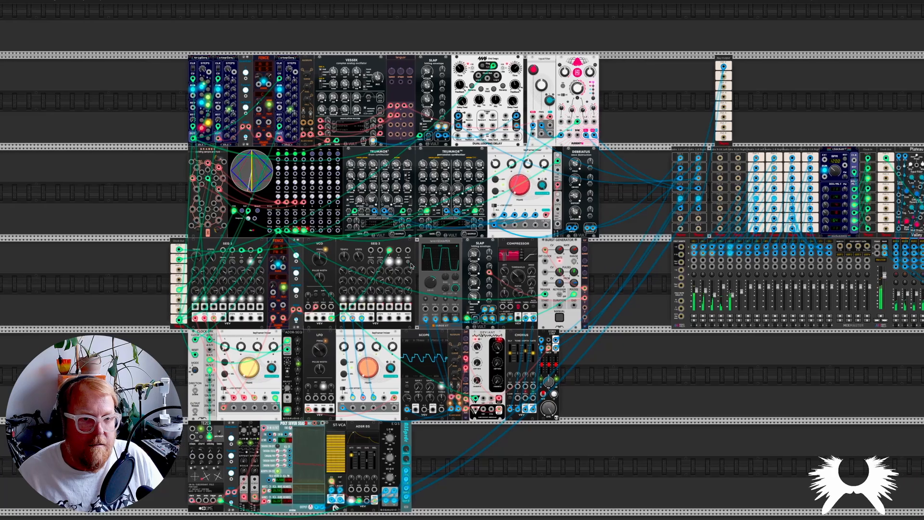
{"action": "scroll", "coordinate": [387, 278], "scroll_direction": "up", "scroll_amount": 4}
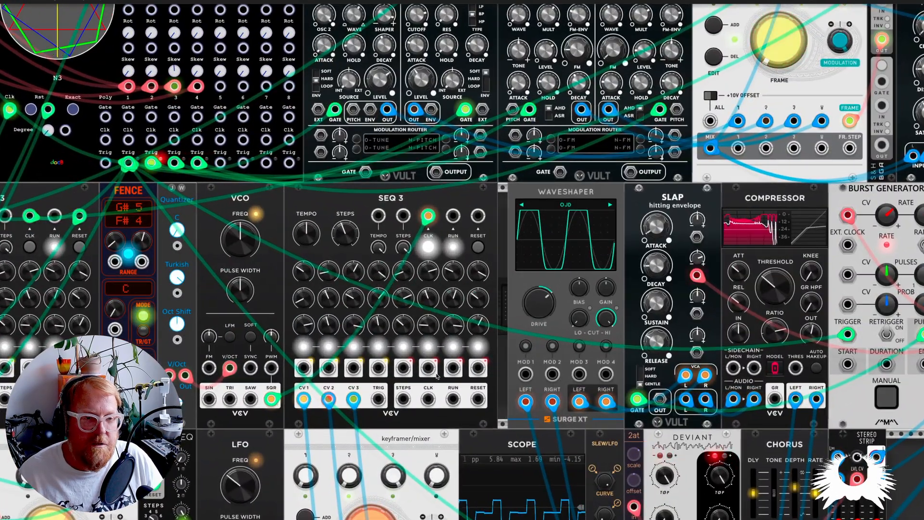
{"action": "scroll", "coordinate": [435, 375], "scroll_direction": "down", "scroll_amount": 2}
{"action": "scroll", "coordinate": [437, 376], "scroll_direction": "down", "scroll_amount": 2}
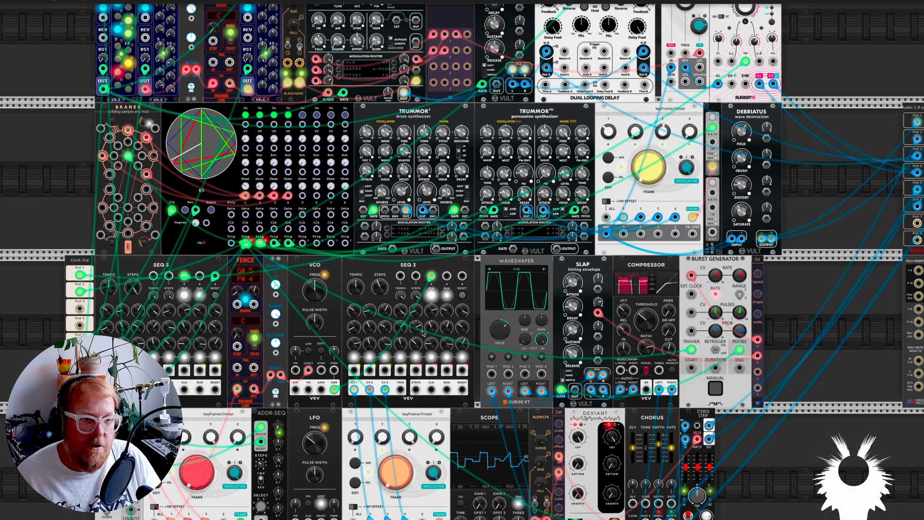
{"action": "scroll", "coordinate": [423, 333], "scroll_direction": "down", "scroll_amount": 2}
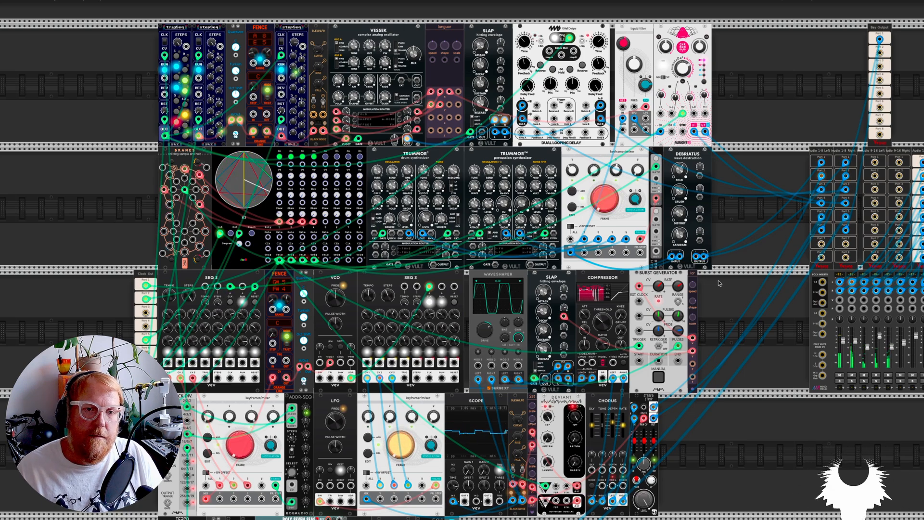
{"action": "scroll", "coordinate": [718, 283], "scroll_direction": "right", "scroll_amount": 5}
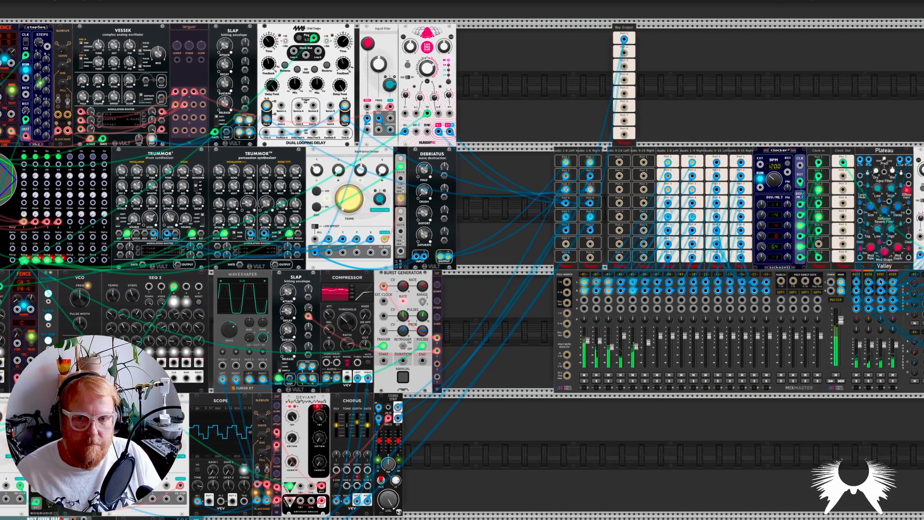
{"action": "scroll", "coordinate": [879, 282], "scroll_direction": "right", "scroll_amount": 5}
{"action": "scroll", "coordinate": [866, 313], "scroll_direction": "up", "scroll_amount": 1}
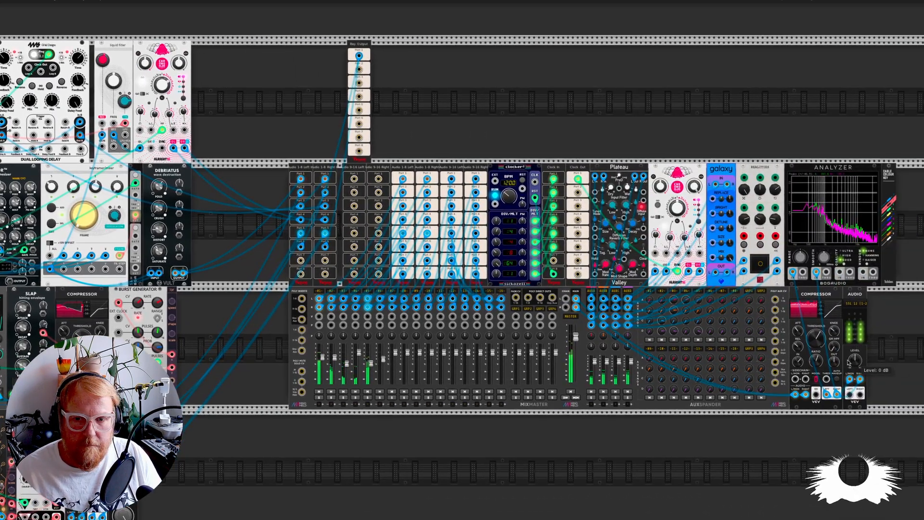
{"action": "scroll", "coordinate": [849, 362], "scroll_direction": "left", "scroll_amount": 10}
{"action": "scroll", "coordinate": [439, 327], "scroll_direction": "down", "scroll_amount": 2}
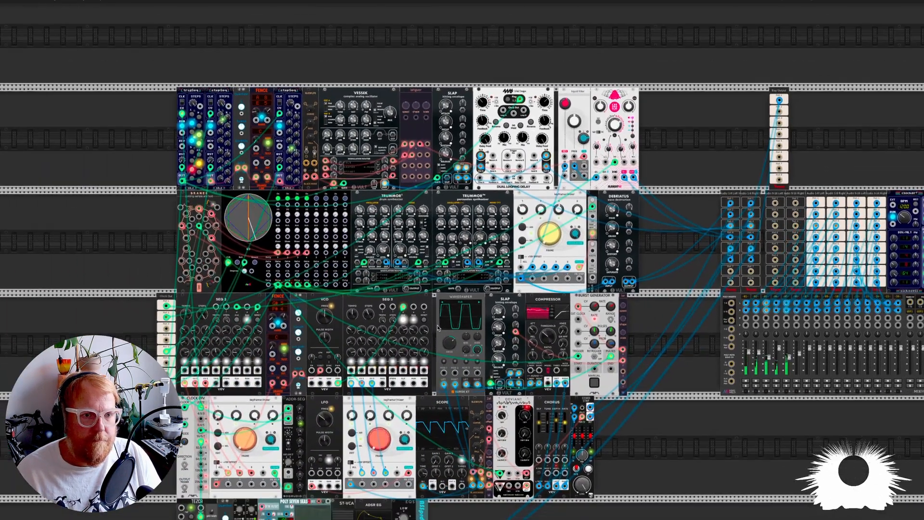
{"action": "scroll", "coordinate": [438, 328], "scroll_direction": "down", "scroll_amount": 3}
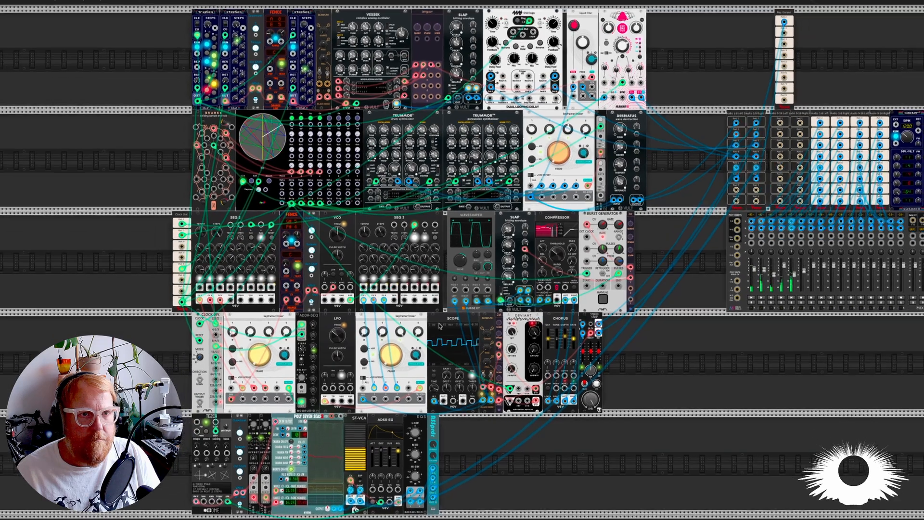
{"action": "scroll", "coordinate": [438, 326], "scroll_direction": "down", "scroll_amount": 1}
{"action": "scroll", "coordinate": [439, 327], "scroll_direction": "down", "scroll_amount": 1}
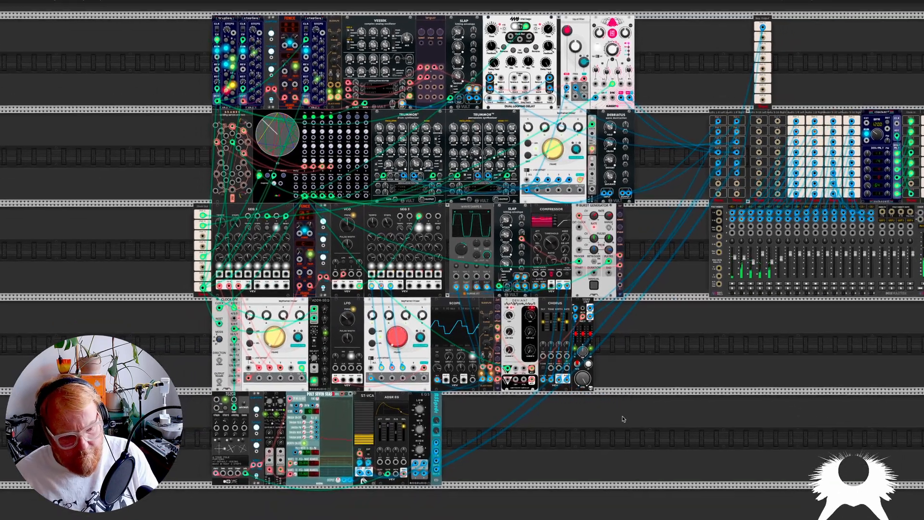